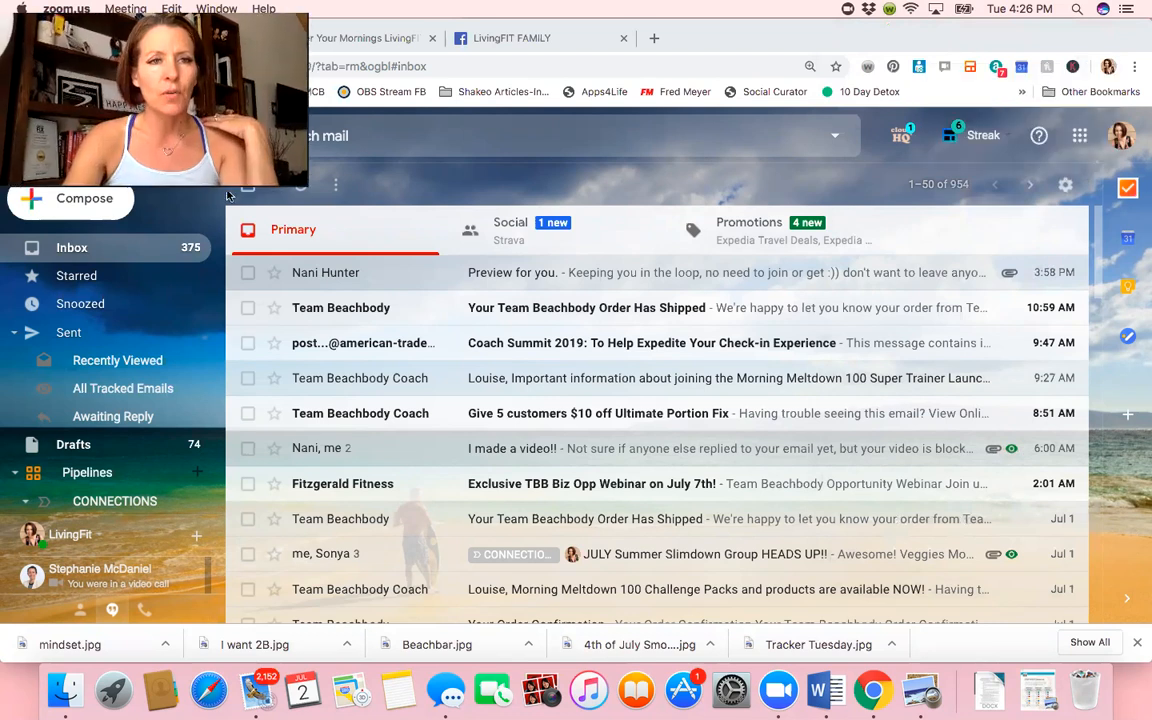
Open Google Drive from the Google apps available in the Gmail inbox.
click(1080, 138)
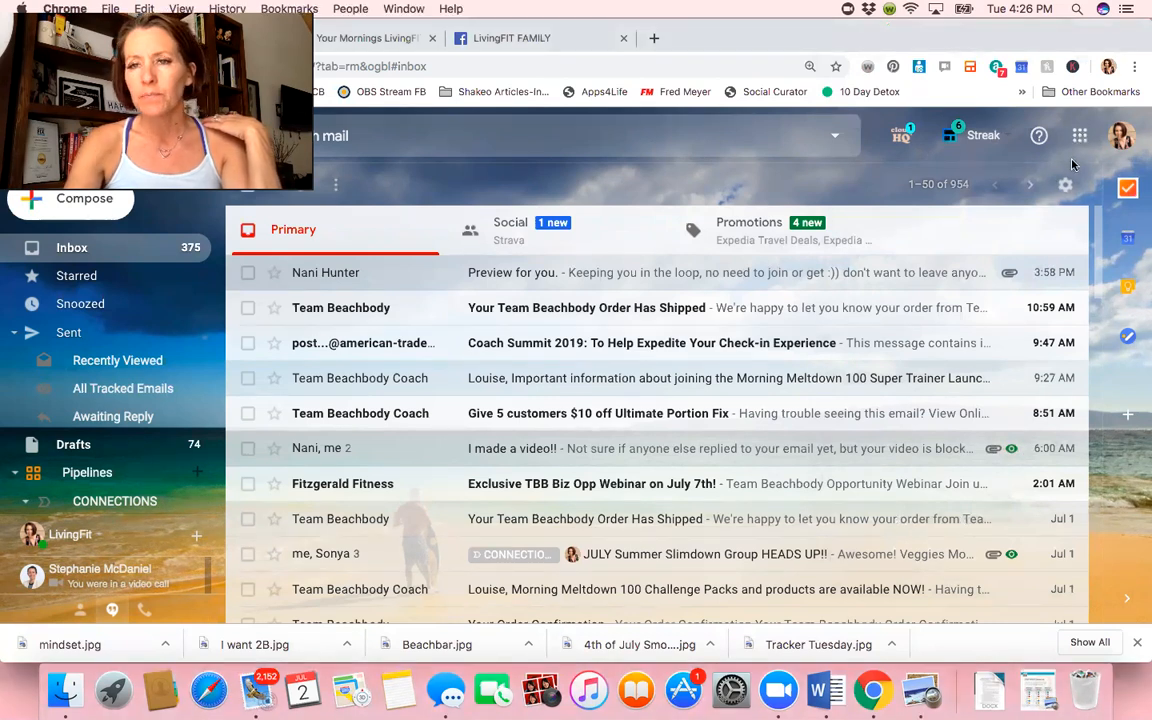
click(1080, 138)
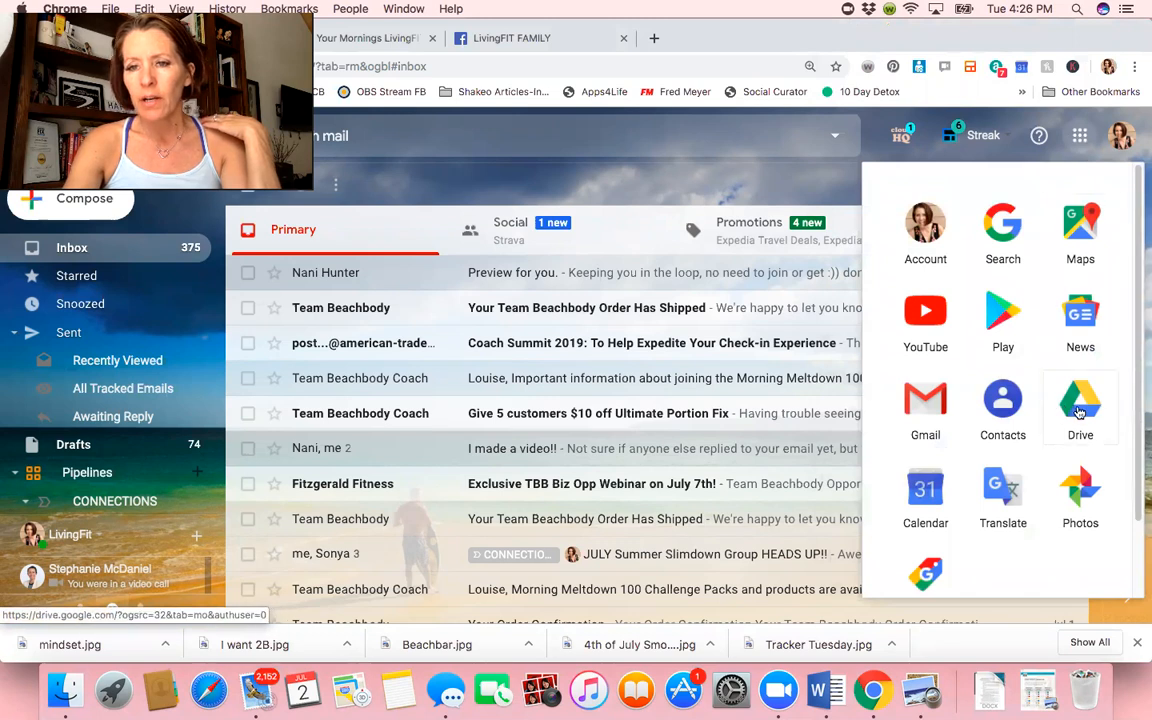
scroll(1080, 410, down, 2)
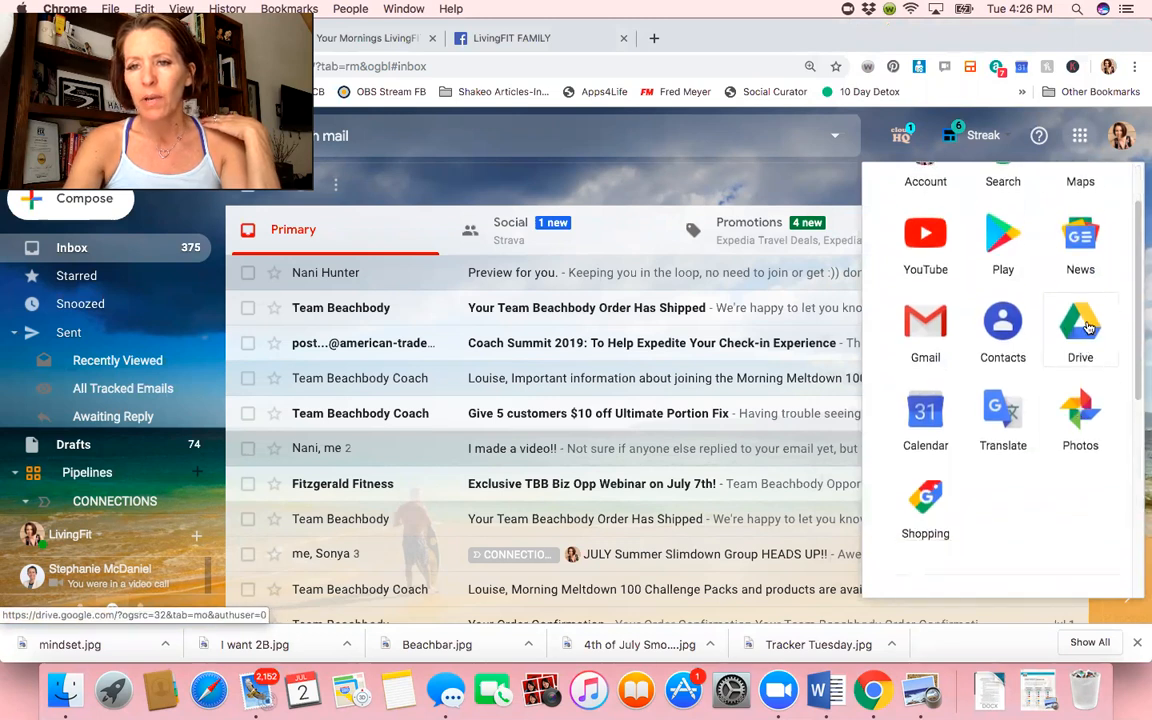
click(1088, 327)
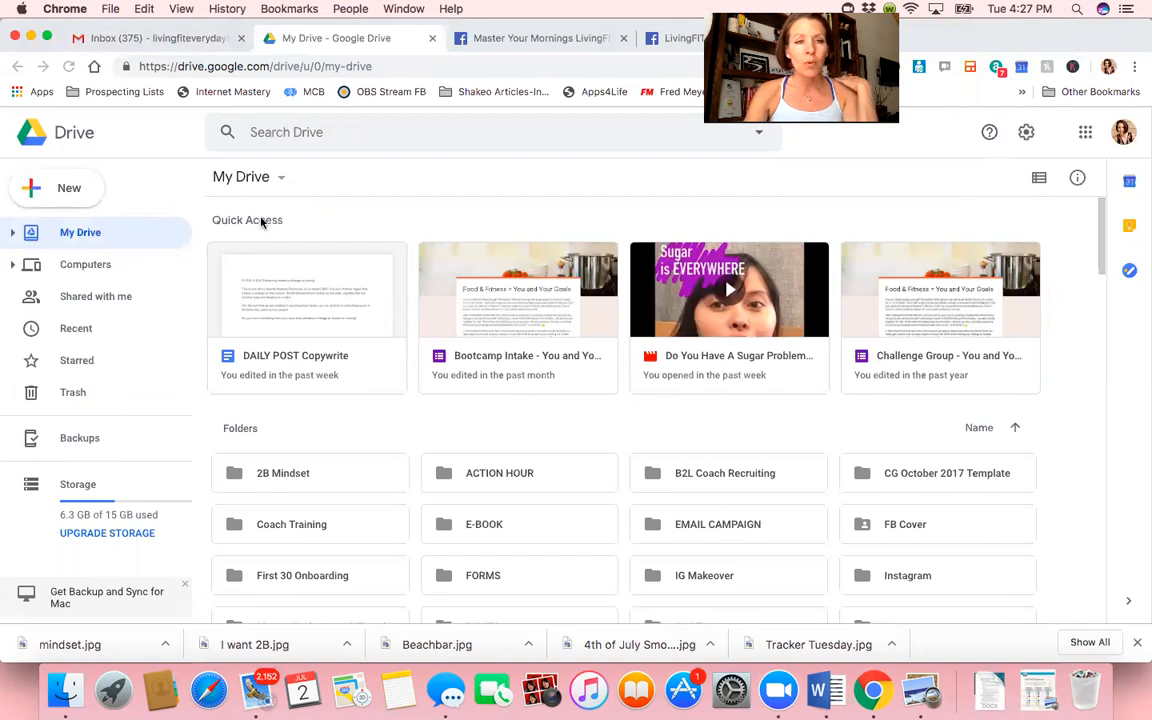
Create a new blank Google Form in My Drive.
click(281, 182)
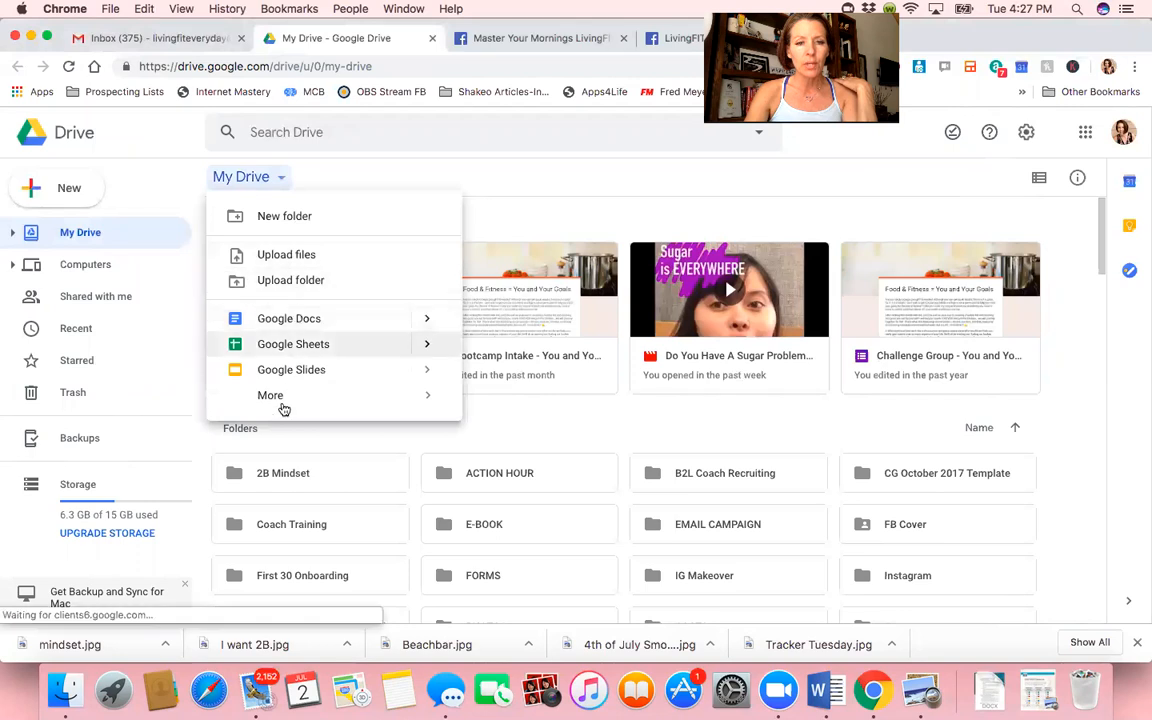
mouse_move(308, 403)
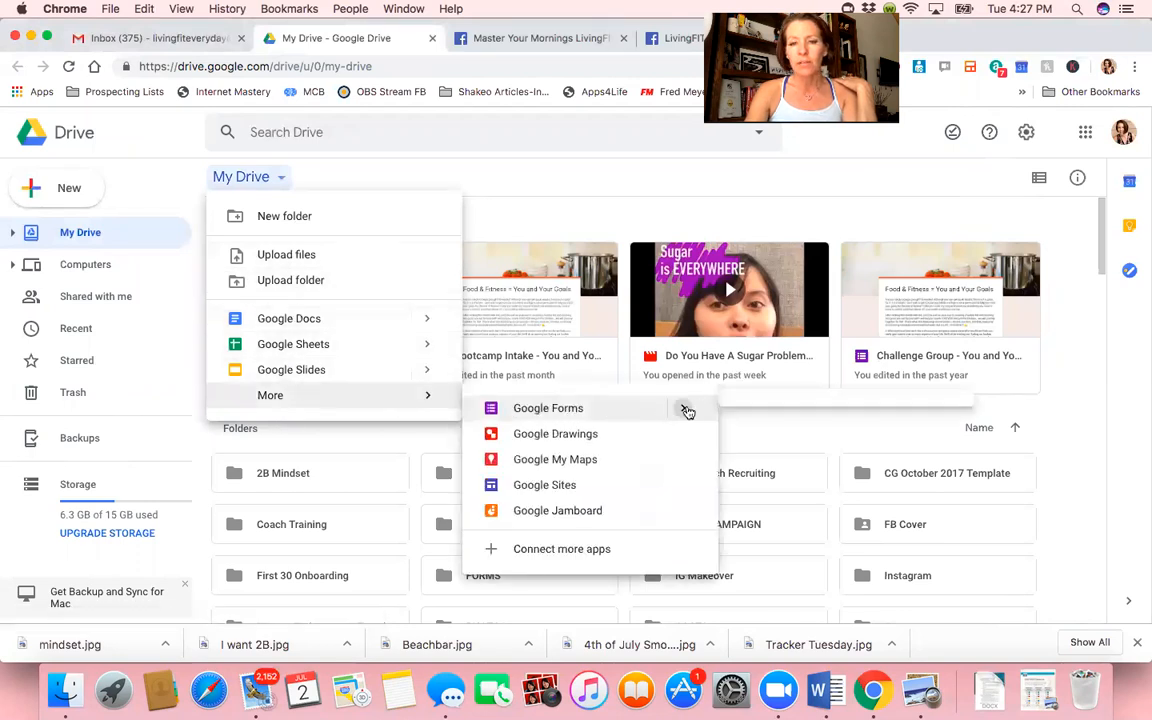
mouse_move(687, 407)
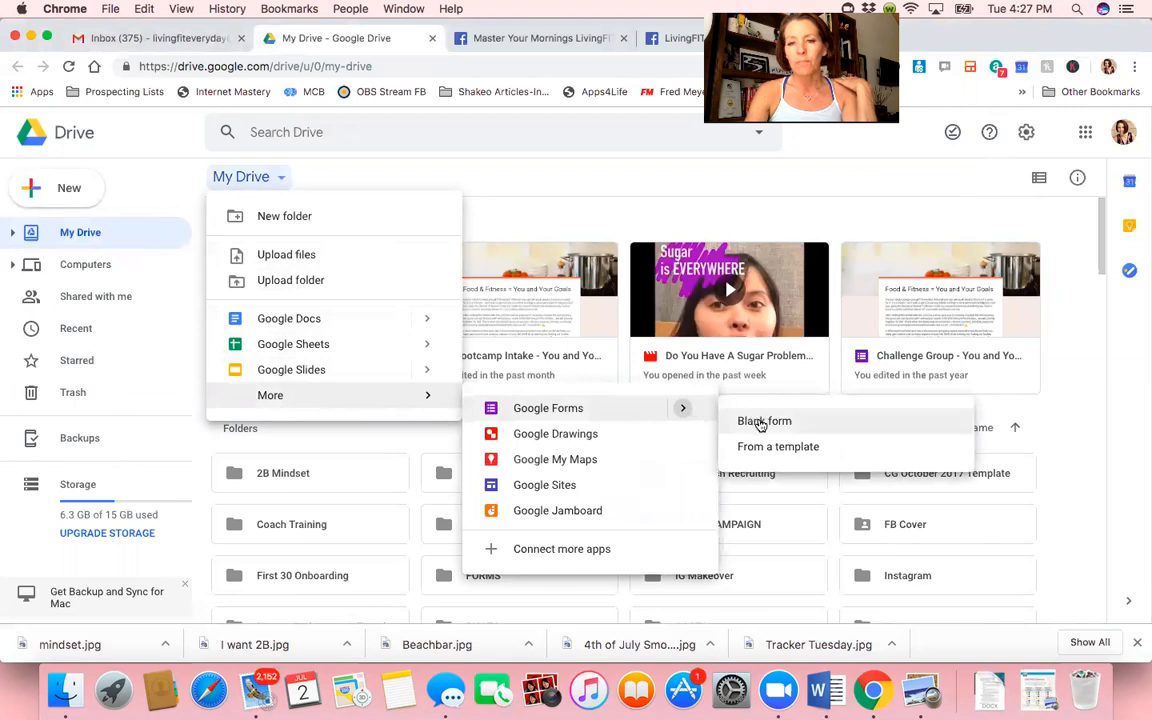
click(762, 423)
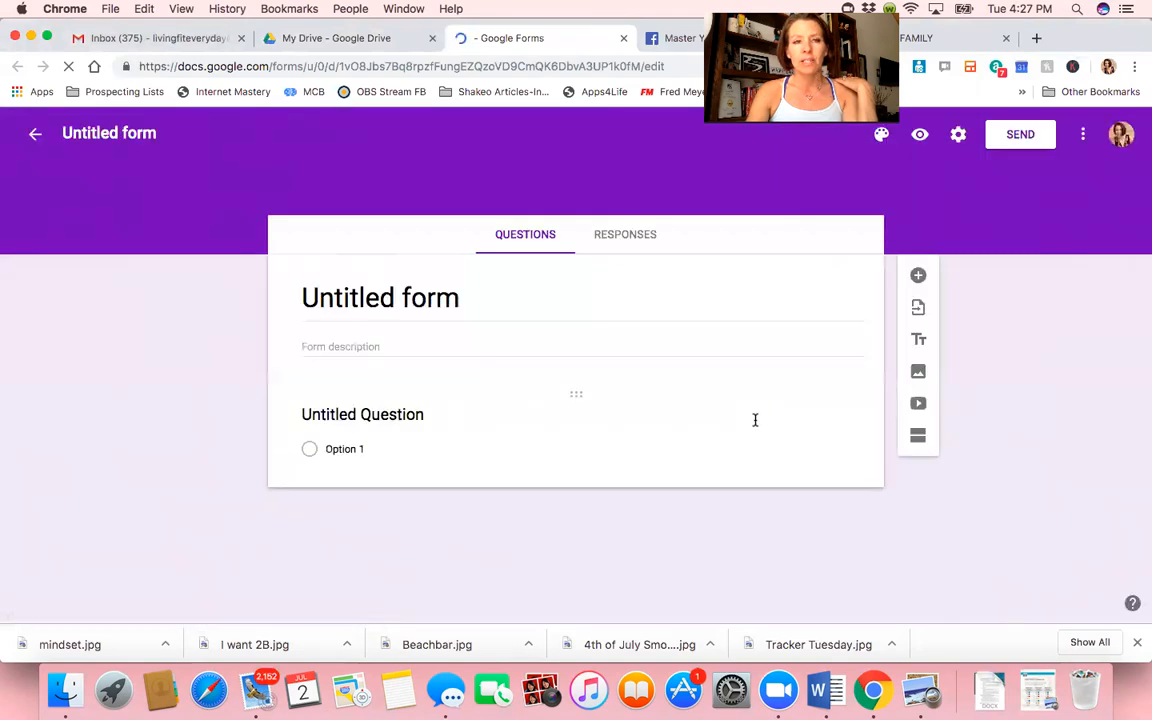
Title the form "You & Your Goals" and leave its description empty.
click(365, 298)
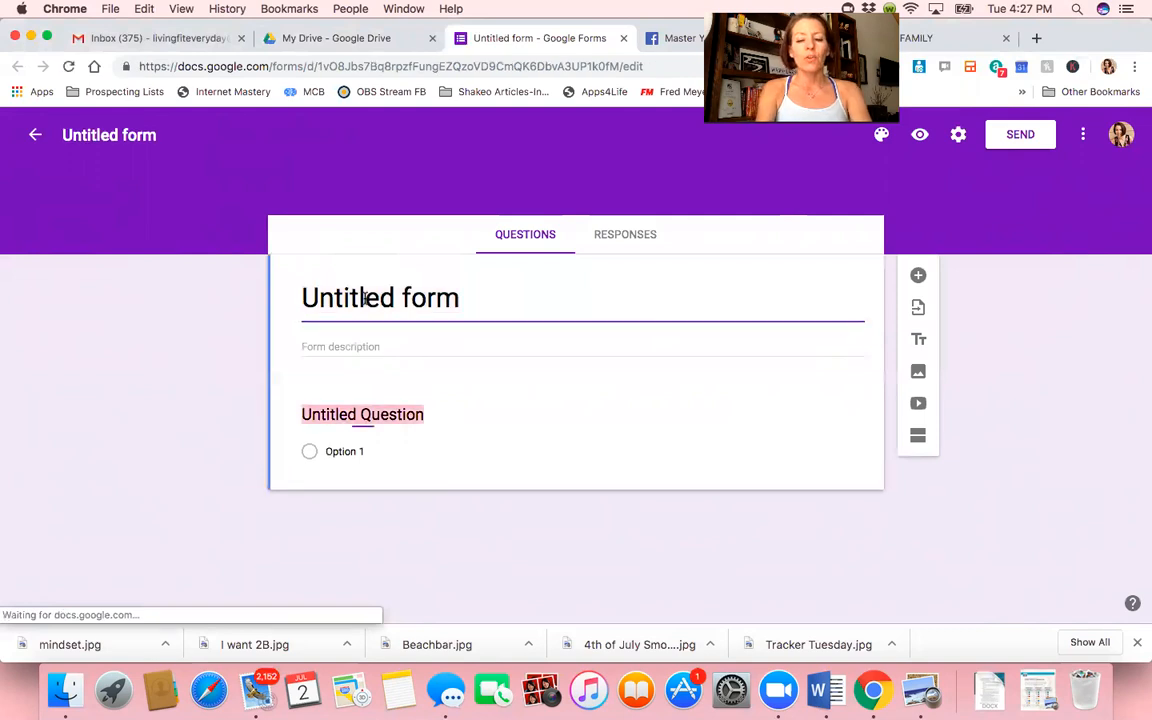
click(366, 297)
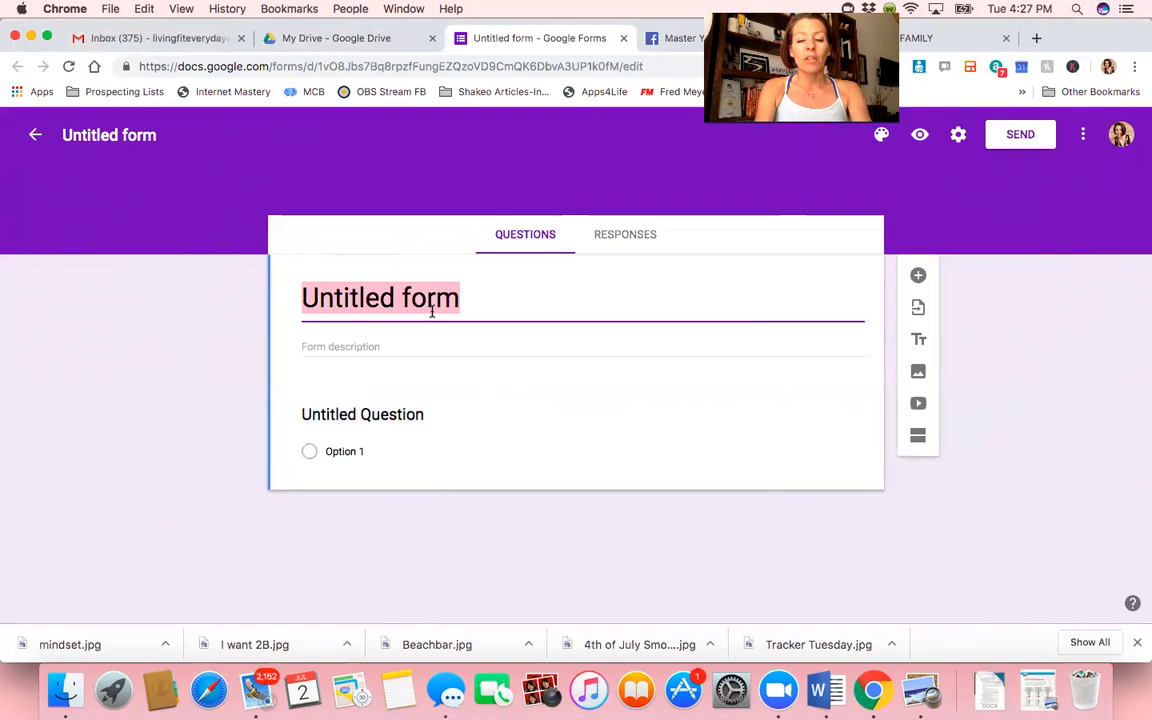
text(You)
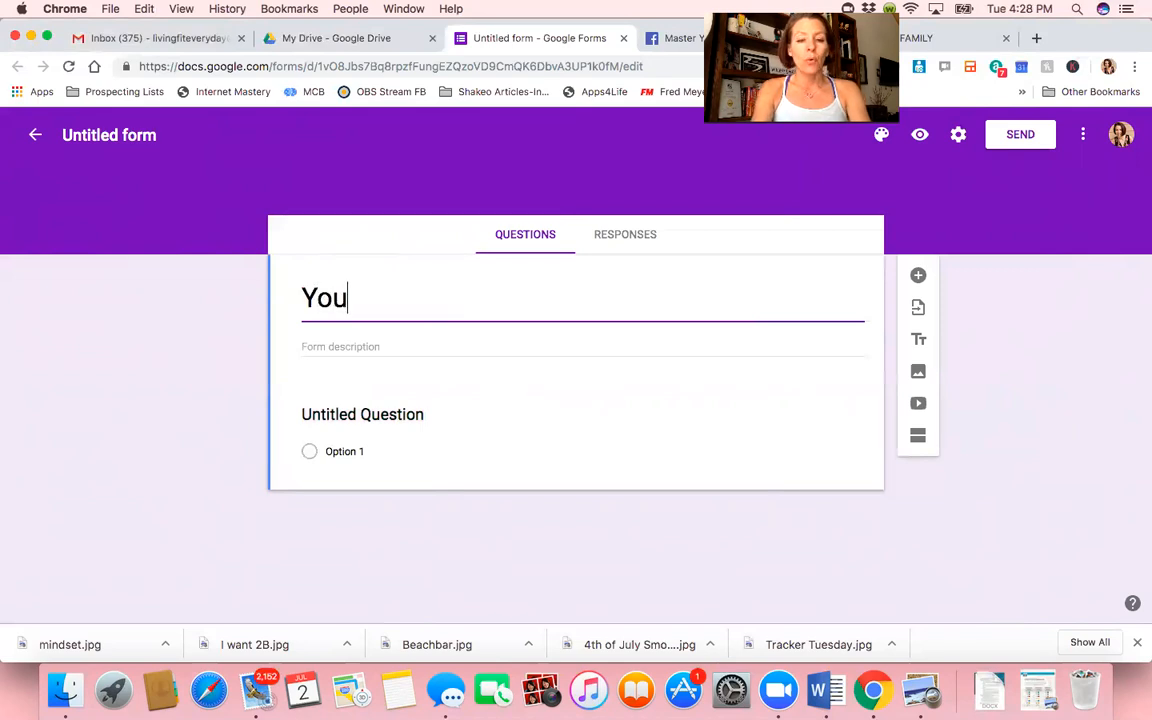
text( & Your)
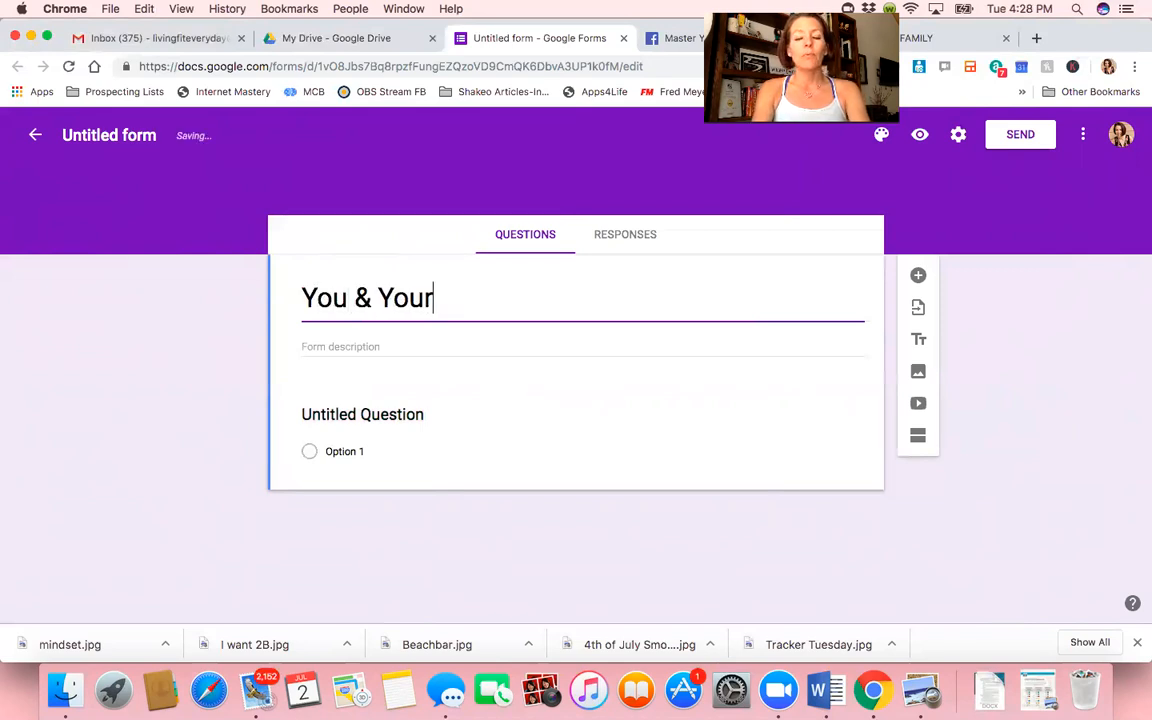
text( Goals)
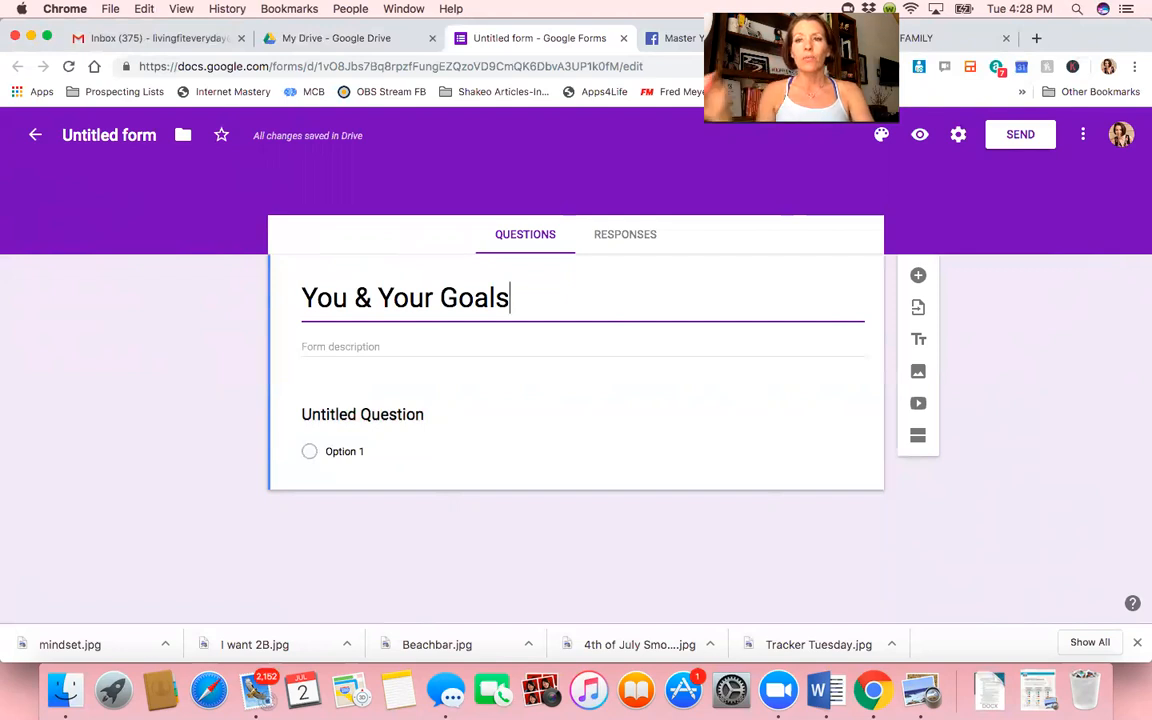
click(364, 347)
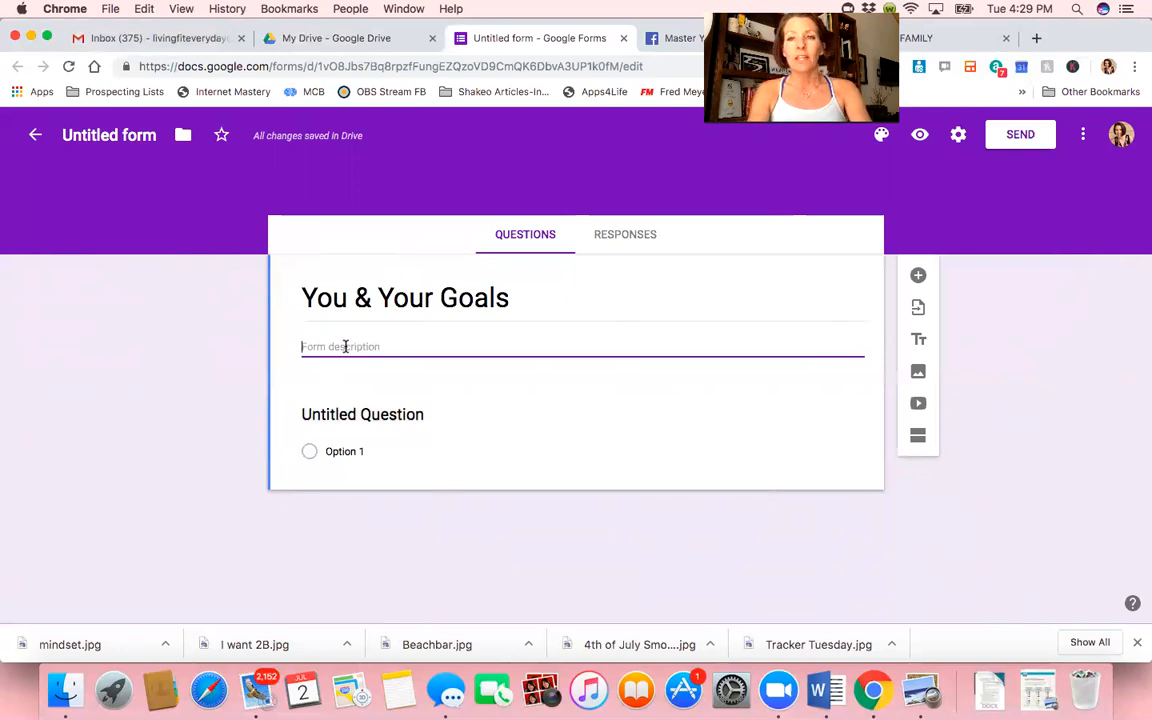
Title the form's first question "Name" and make it required.
click(343, 413)
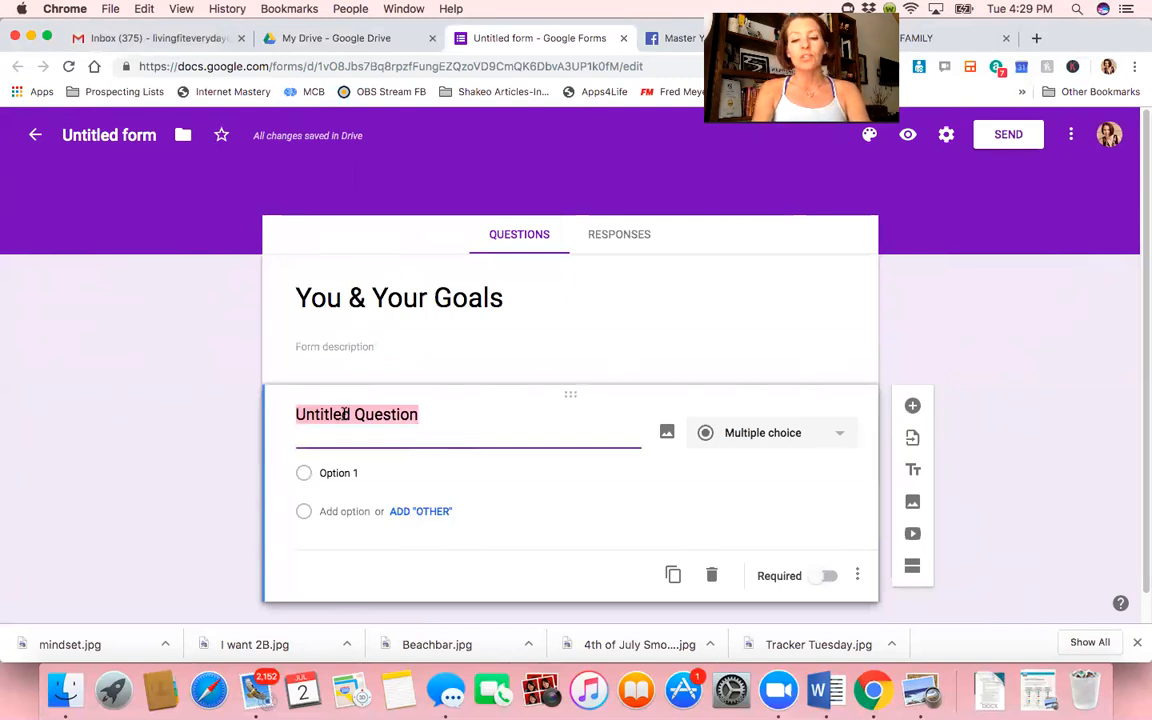
text(Nma)
key(BackSpace)
key(BackSpace)
text(ame)
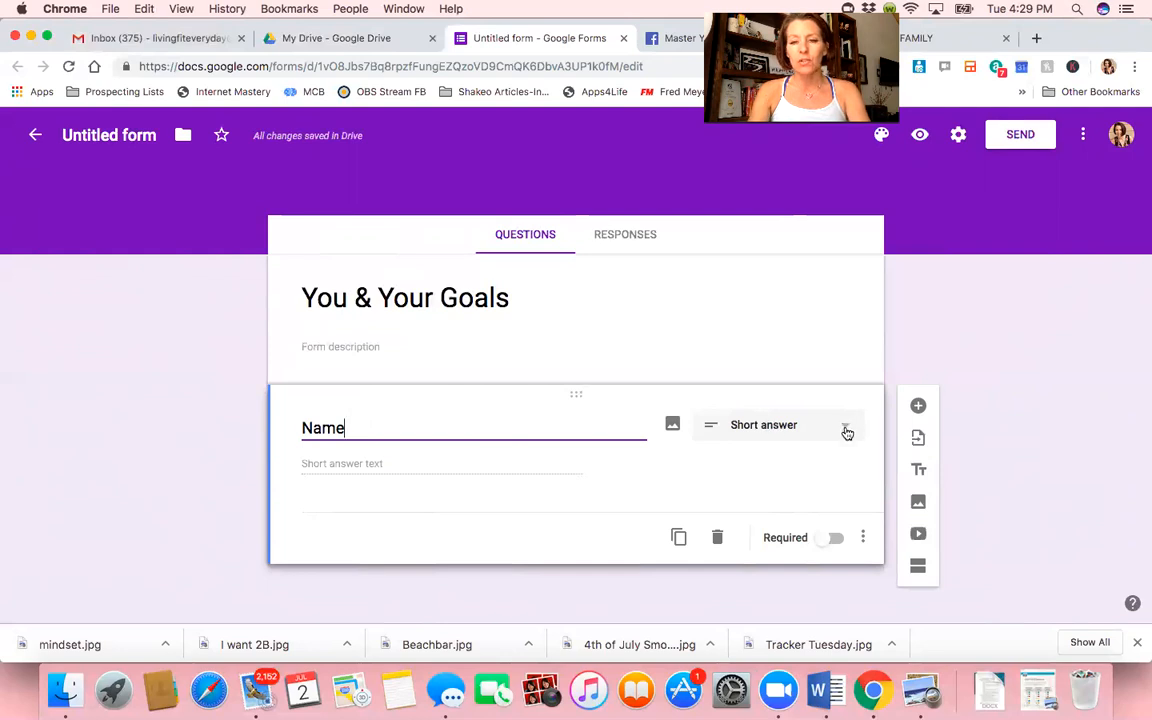
click(835, 539)
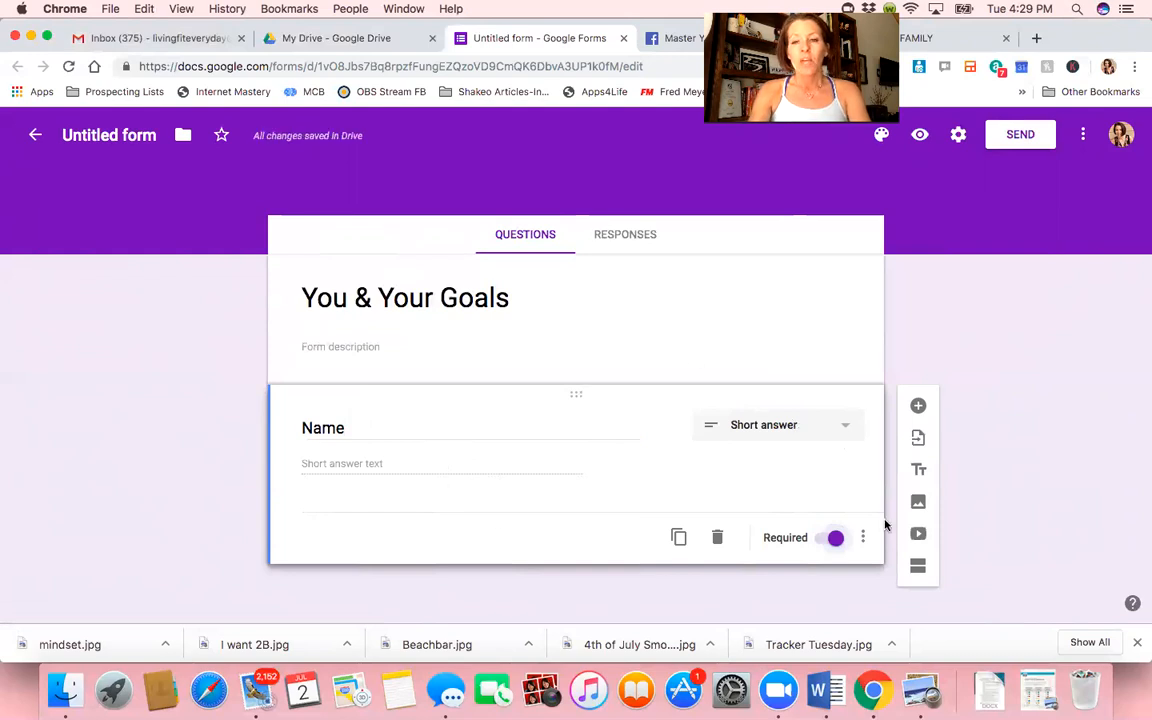
Add a second question titled "Email Address" below the Name question and make it required.
click(919, 407)
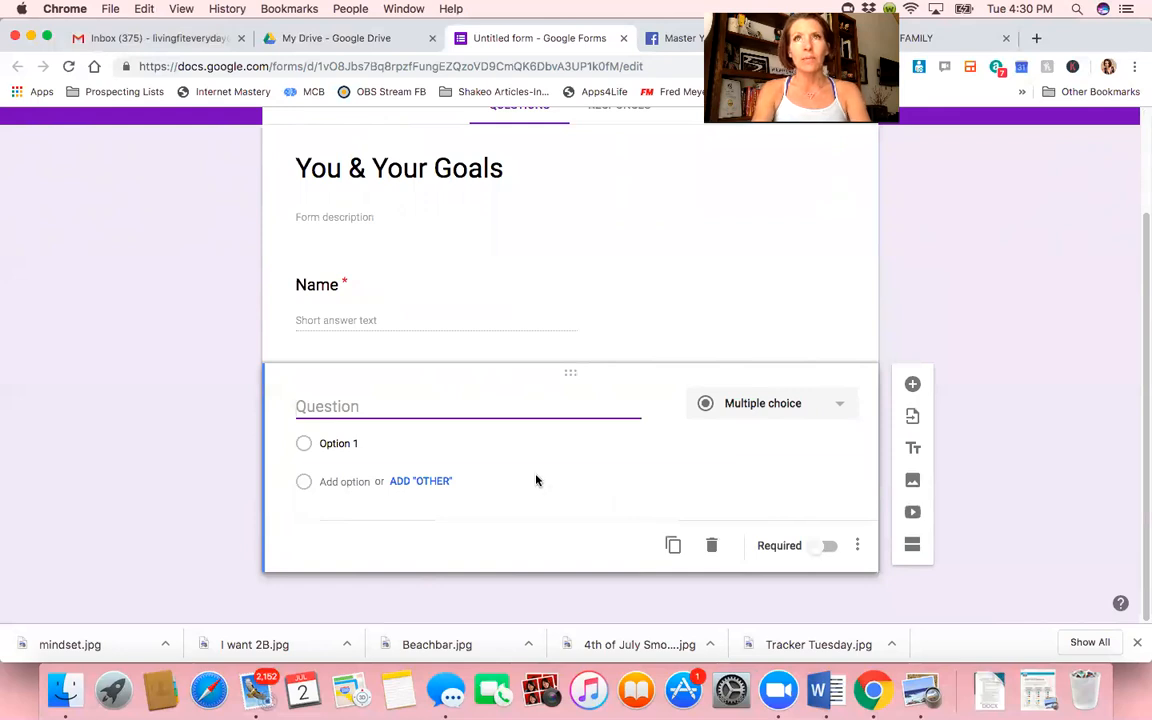
text(email)
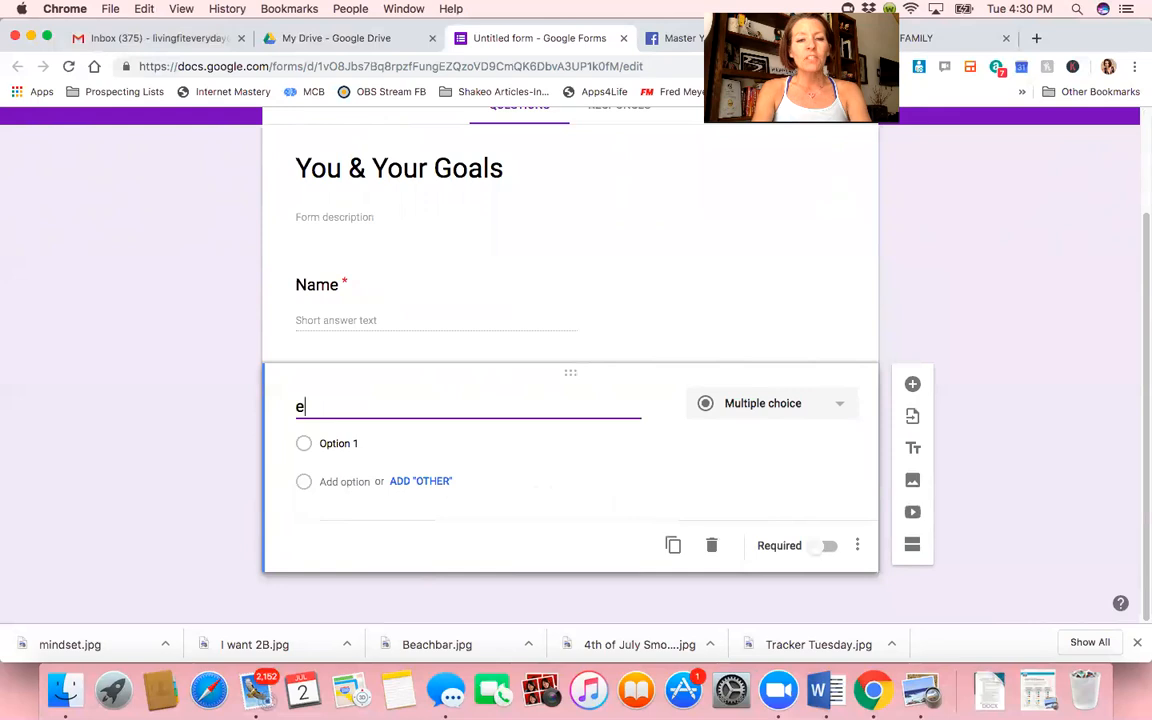
key(BackSpace)
key(BackSpace)
key(BackSpace)
key(BackSpace)
key(BackSpace)
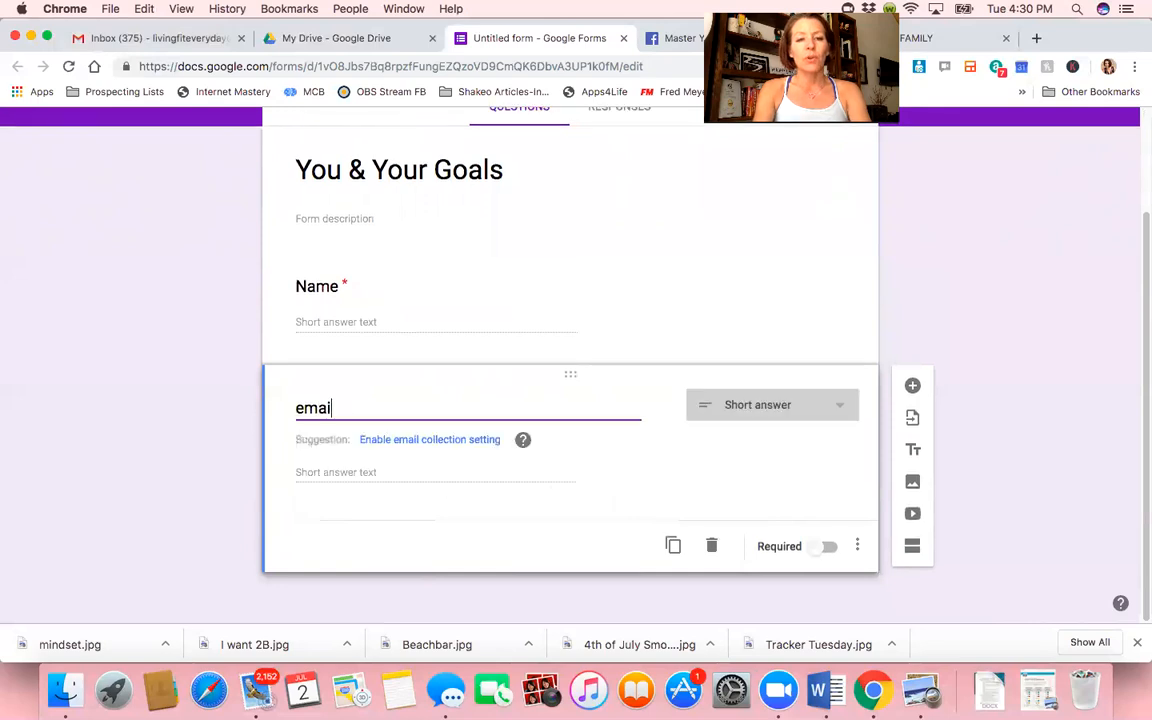
text(Email)
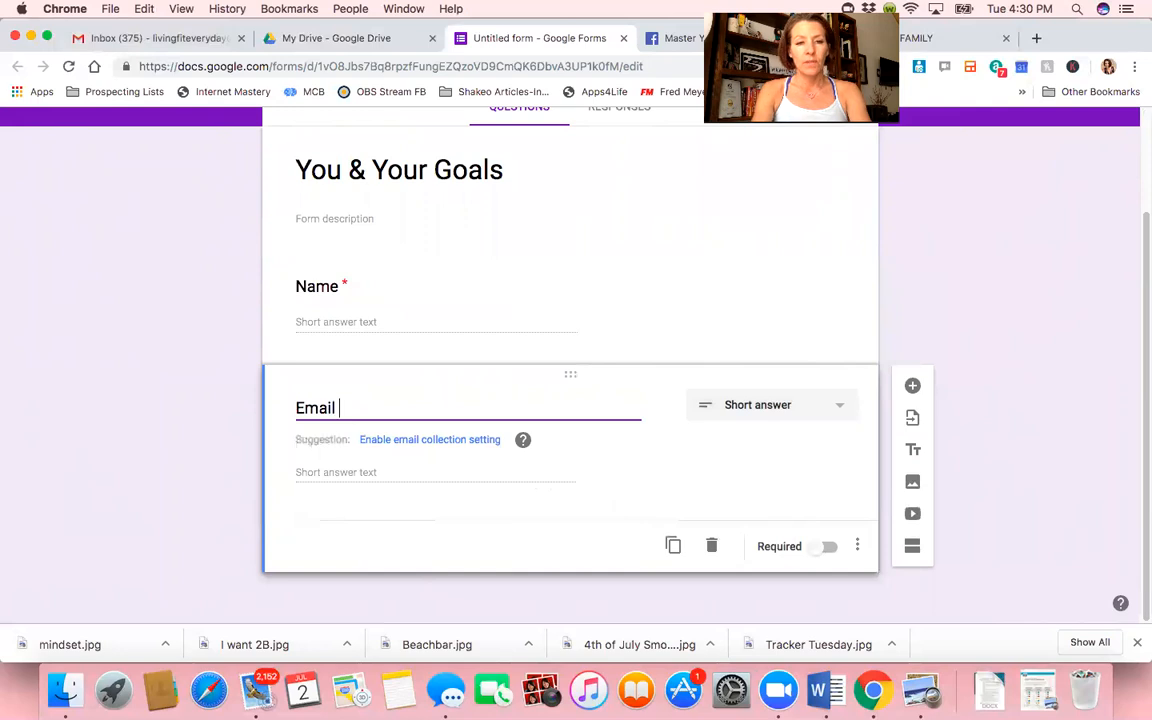
text( Address)
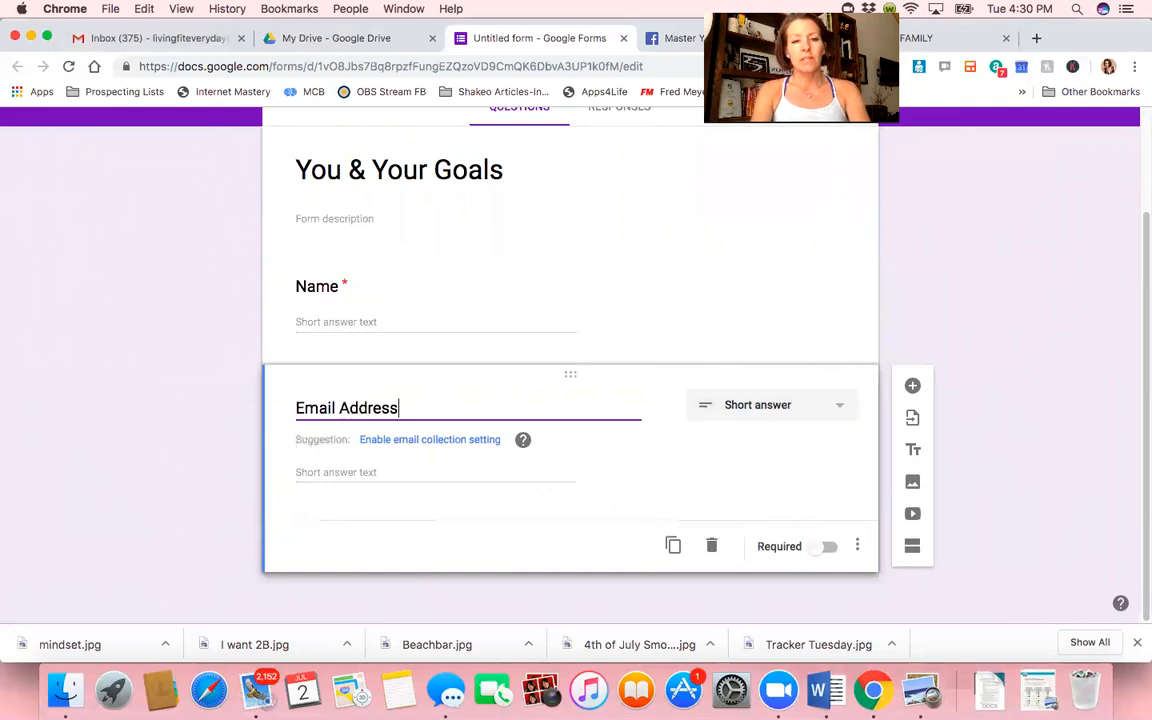
scroll(730, 411, up, 2)
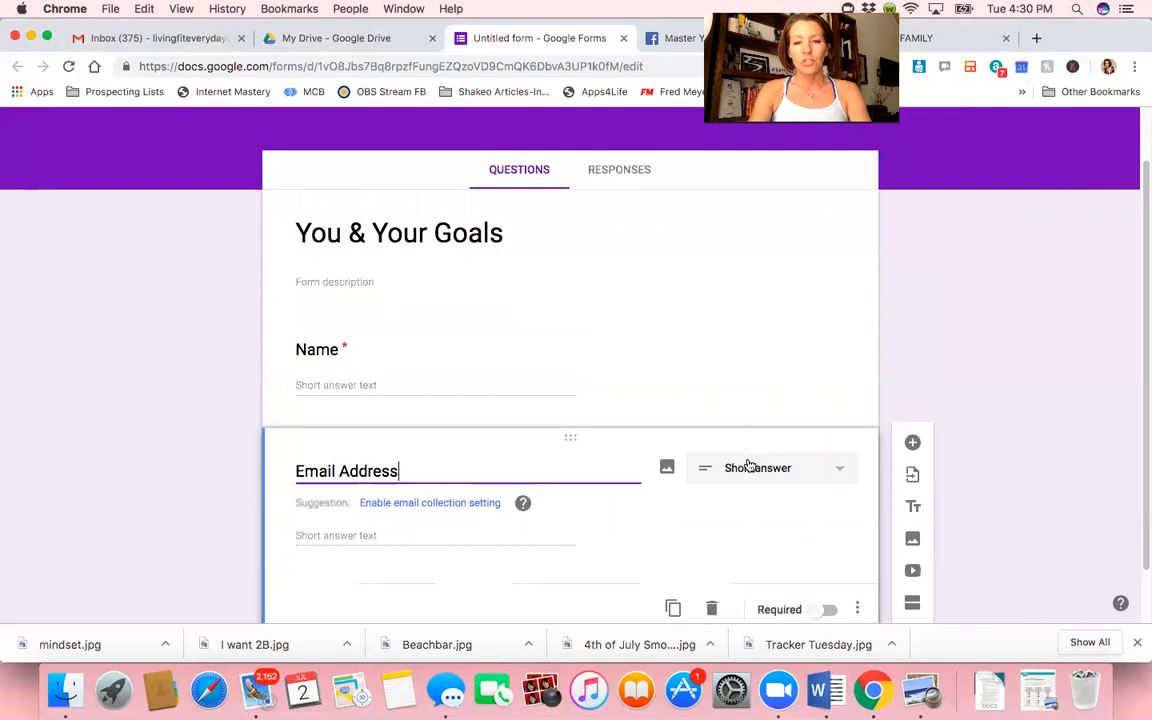
scroll(780, 450, down, 1)
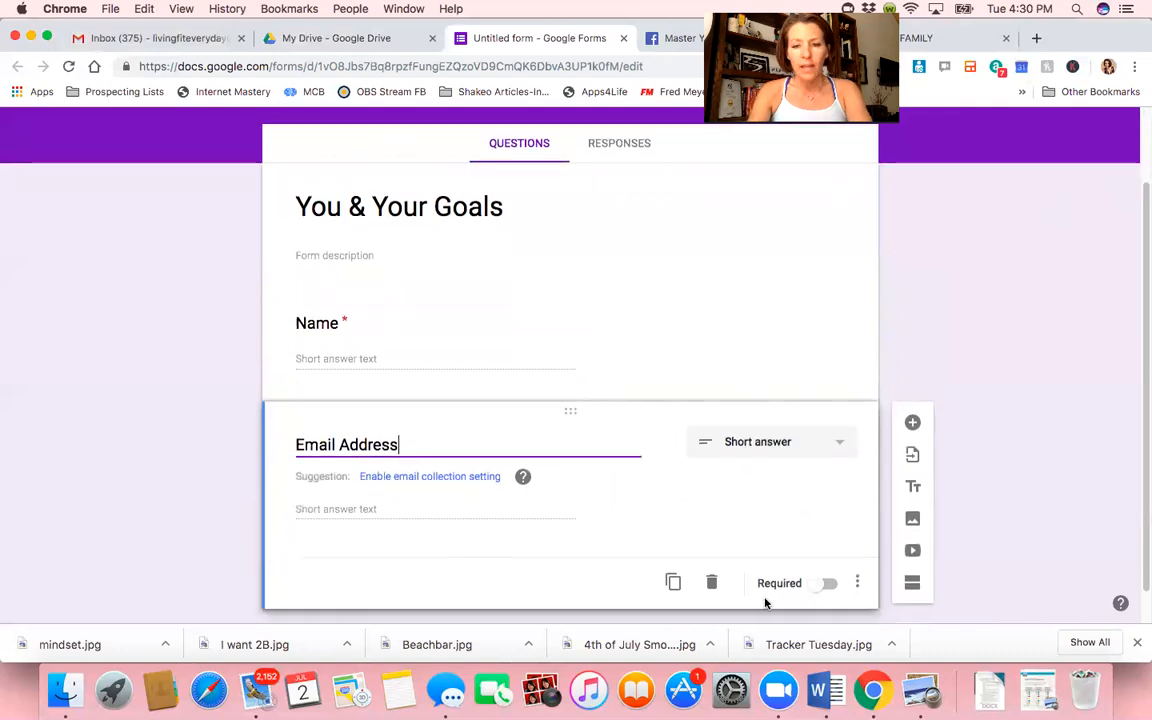
click(829, 585)
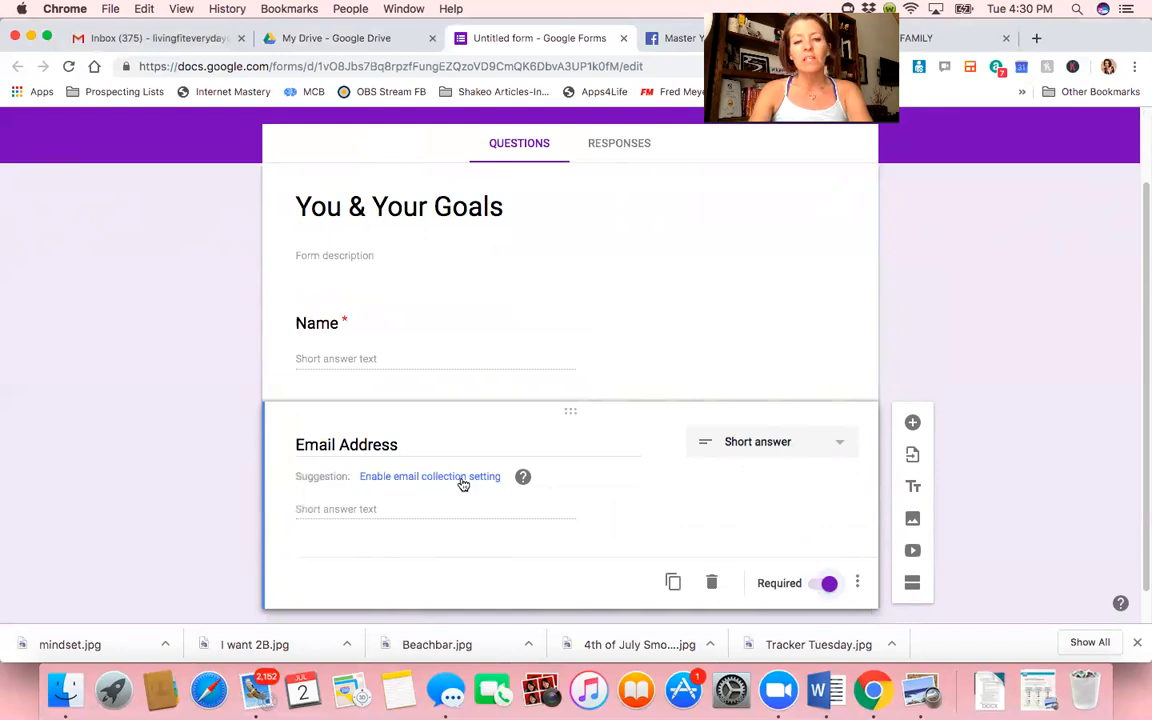
Enable the email collection setting suggested for the Email Address question.
mouse_move(519, 482)
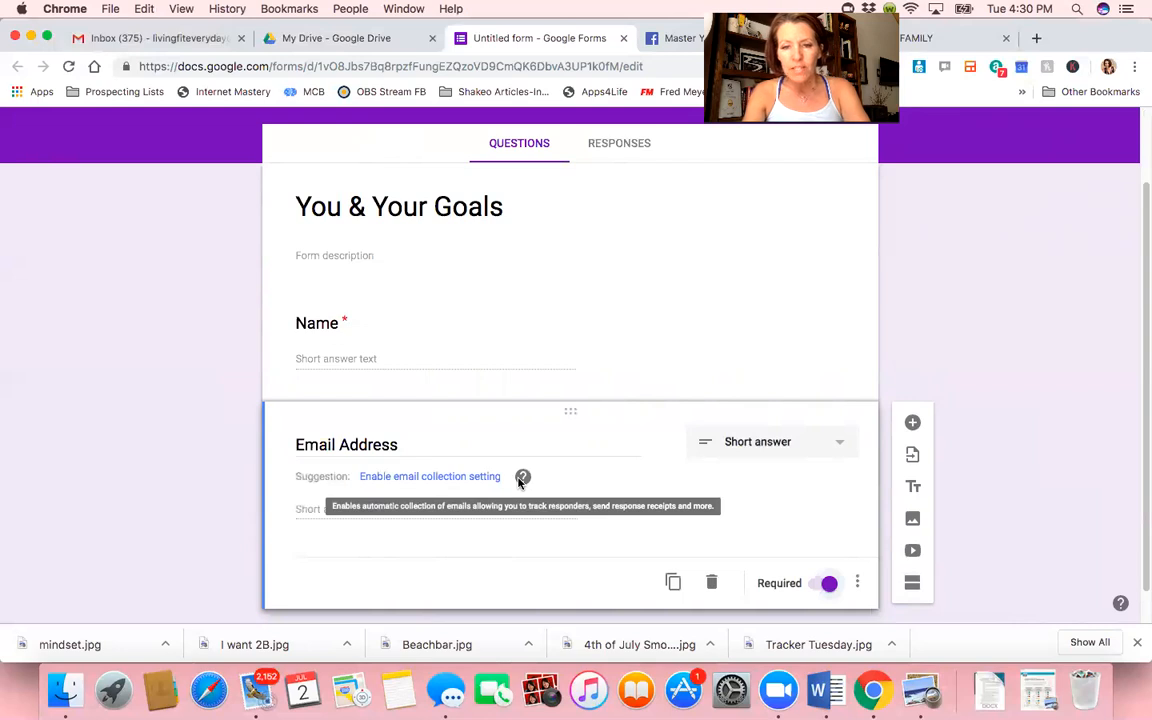
click(425, 478)
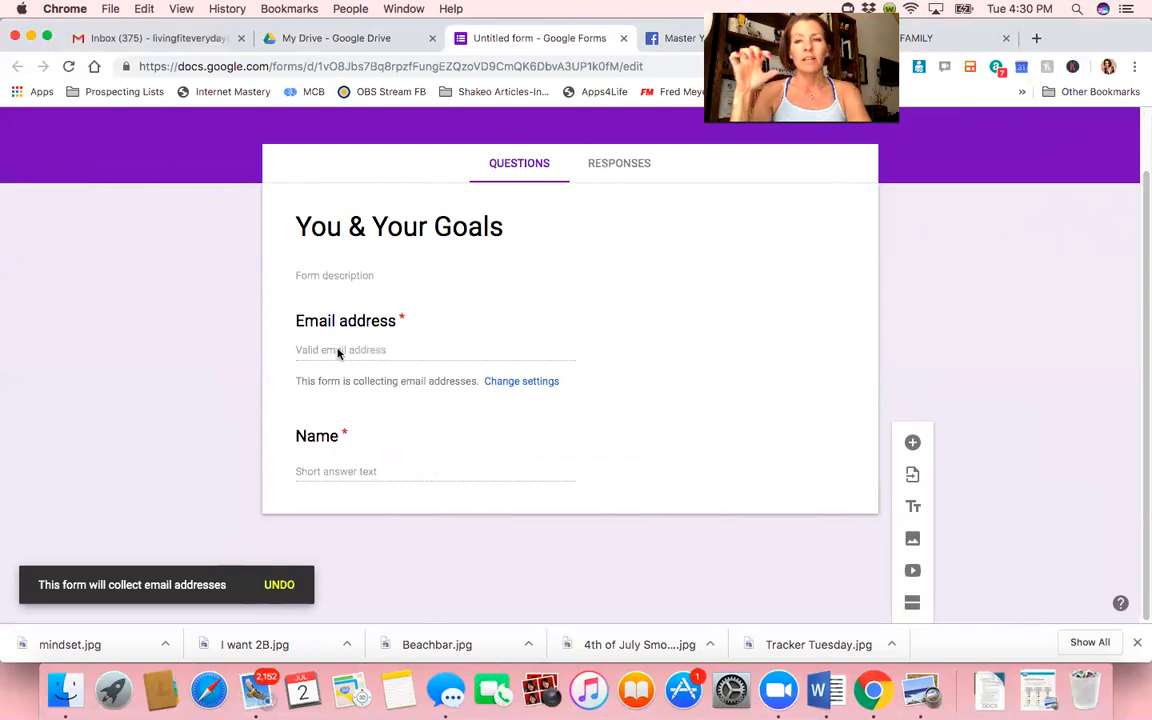
scroll(684, 453, up, 2)
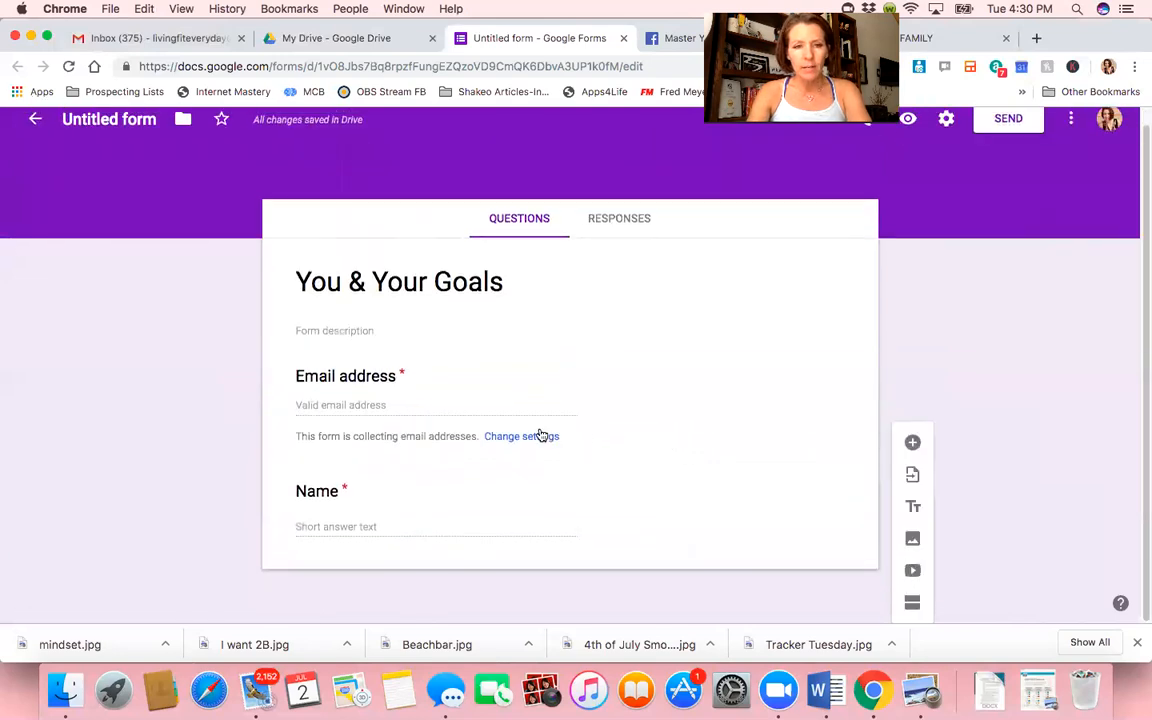
Add a new blank question and move the Name question above it, directly below the email address field.
click(913, 441)
scroll(479, 520, down, 4)
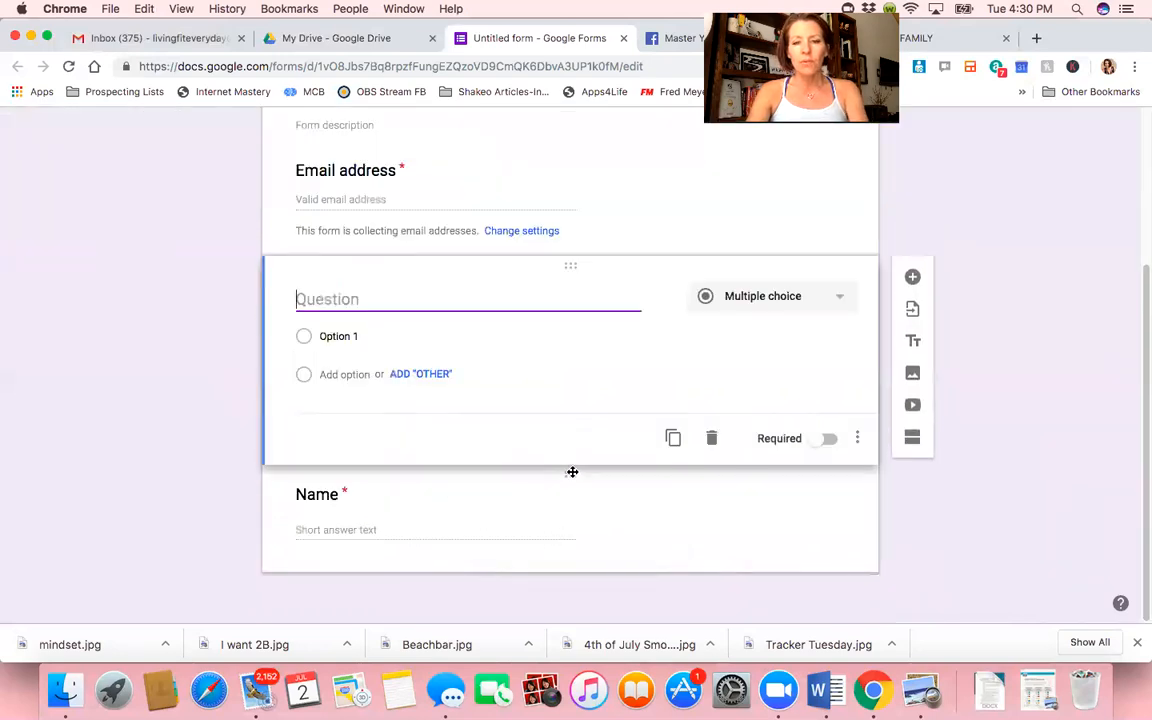
drag(572, 476, 575, 258)
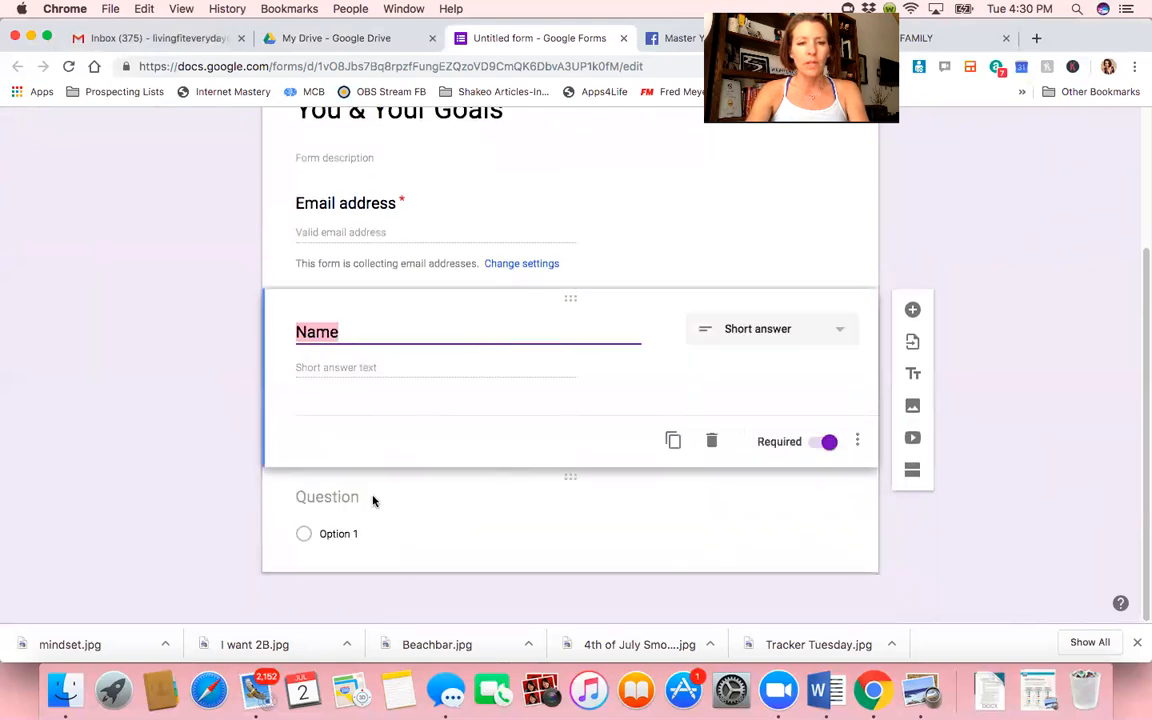
Title the blank question below Name "Do you have any food allergies?".
click(352, 496)
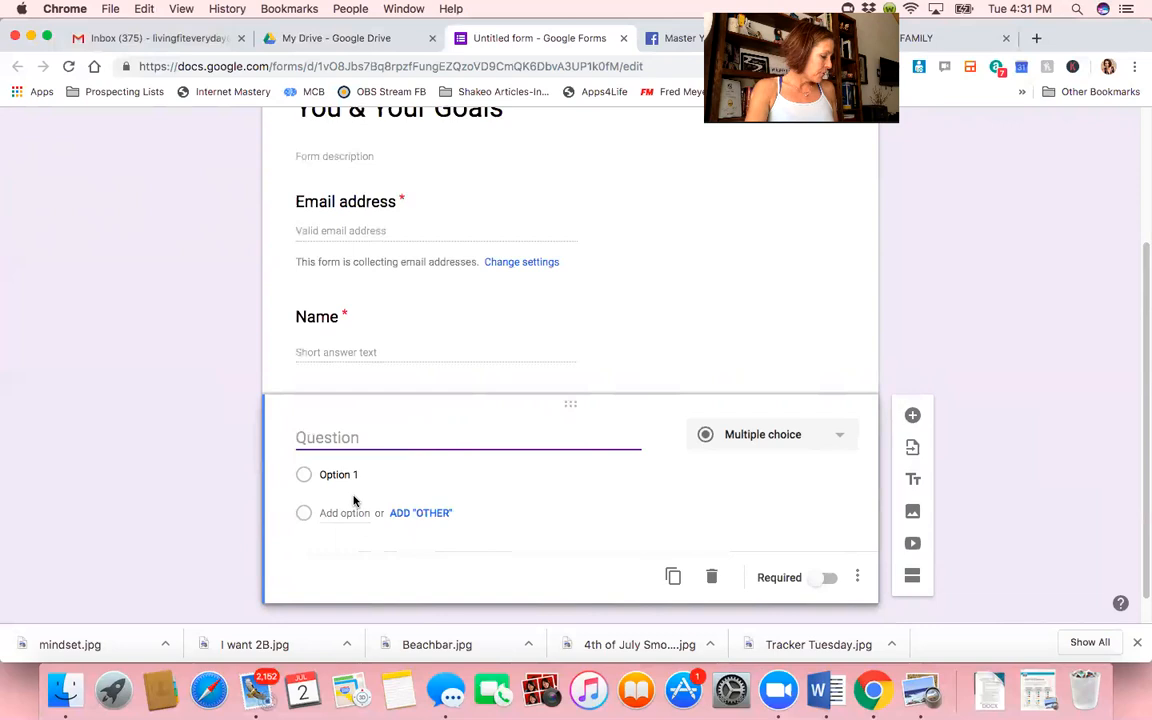
text(Do )
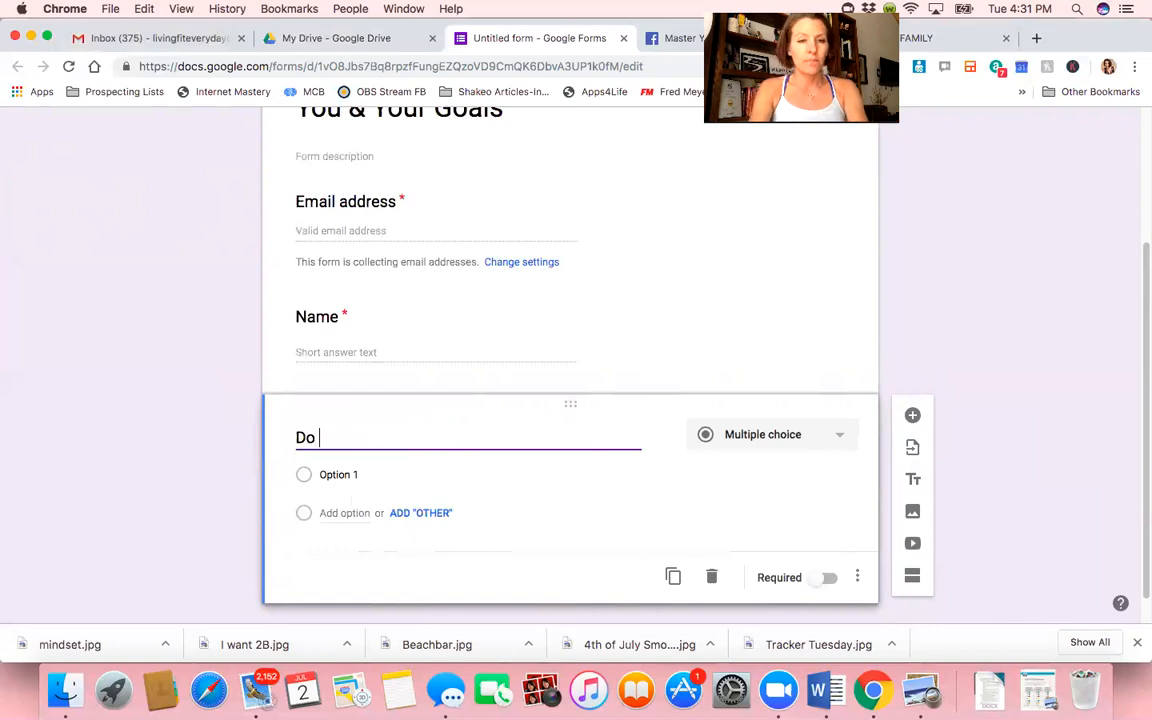
text(you have an)
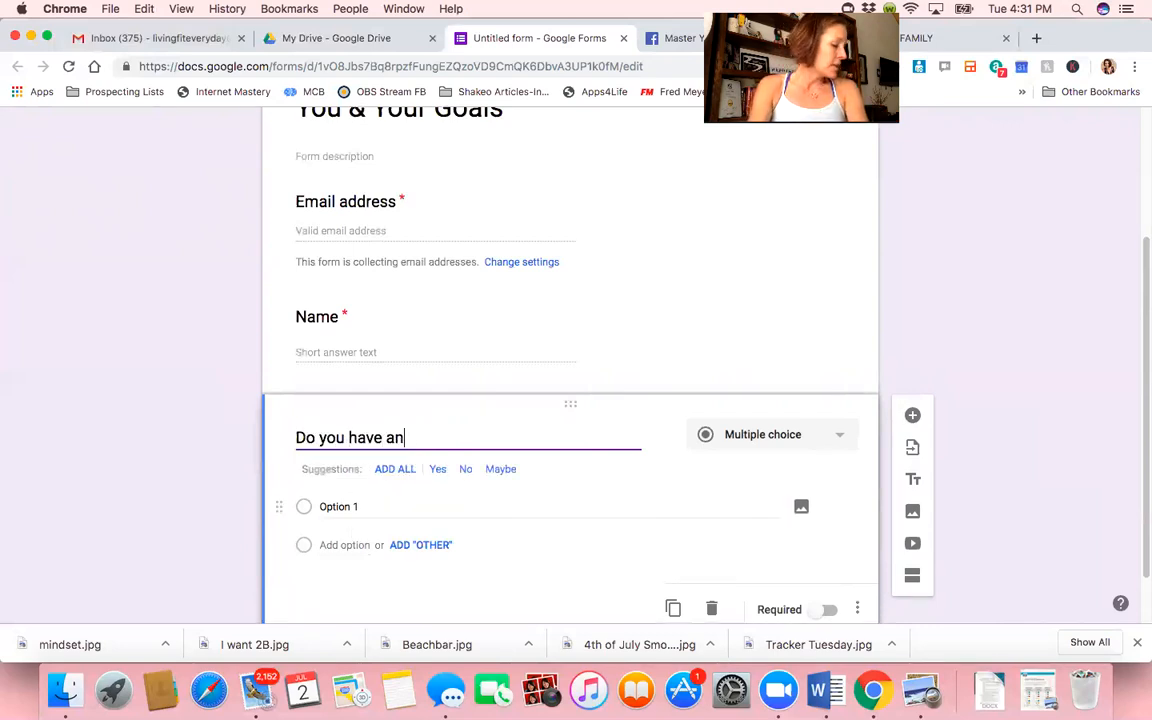
text(y food allergies?)
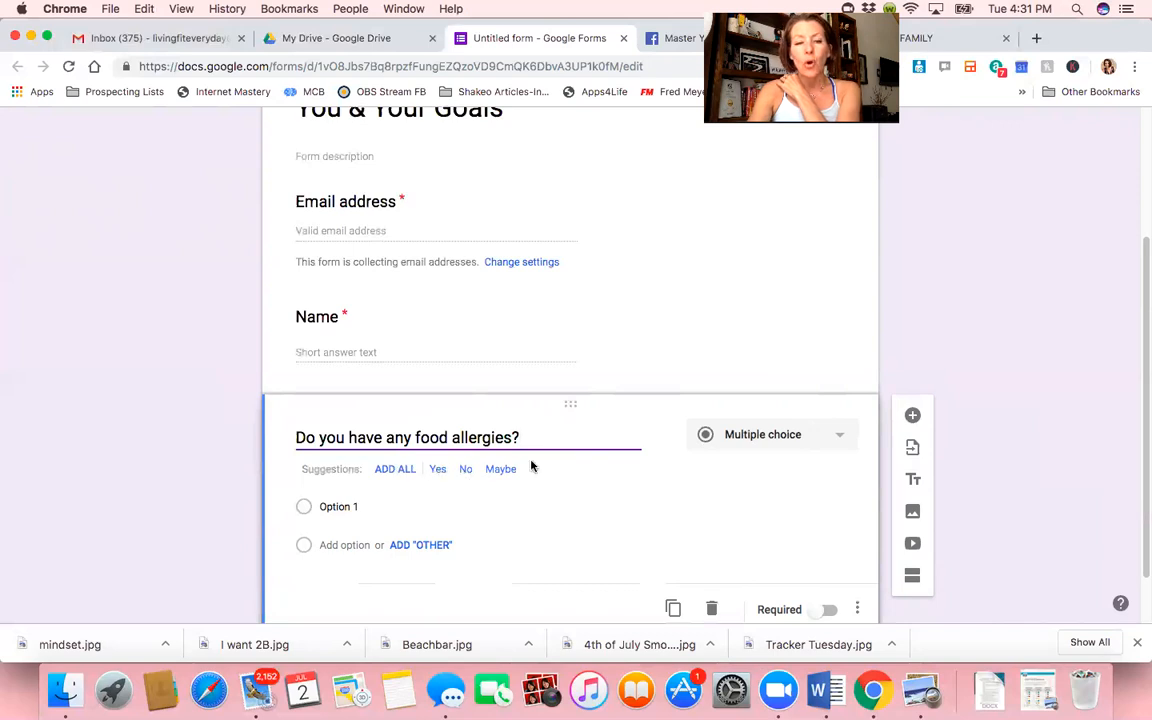
Change the food allergies question to a Paragraph answer and make it required.
click(840, 444)
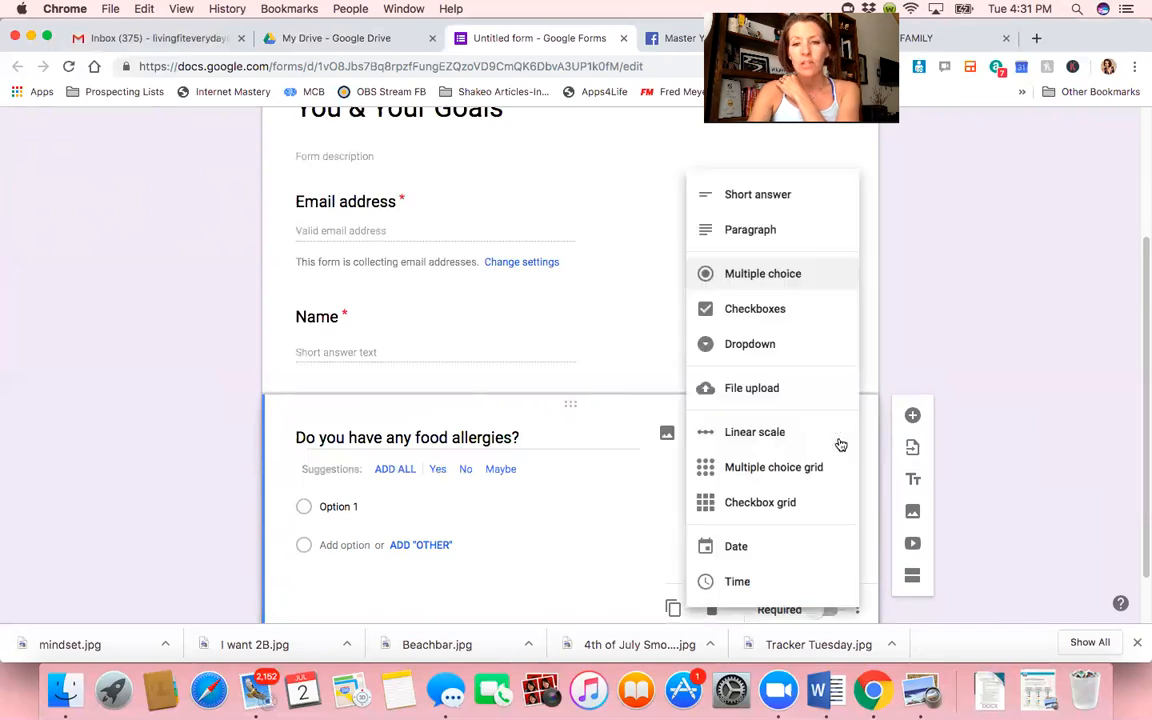
click(757, 231)
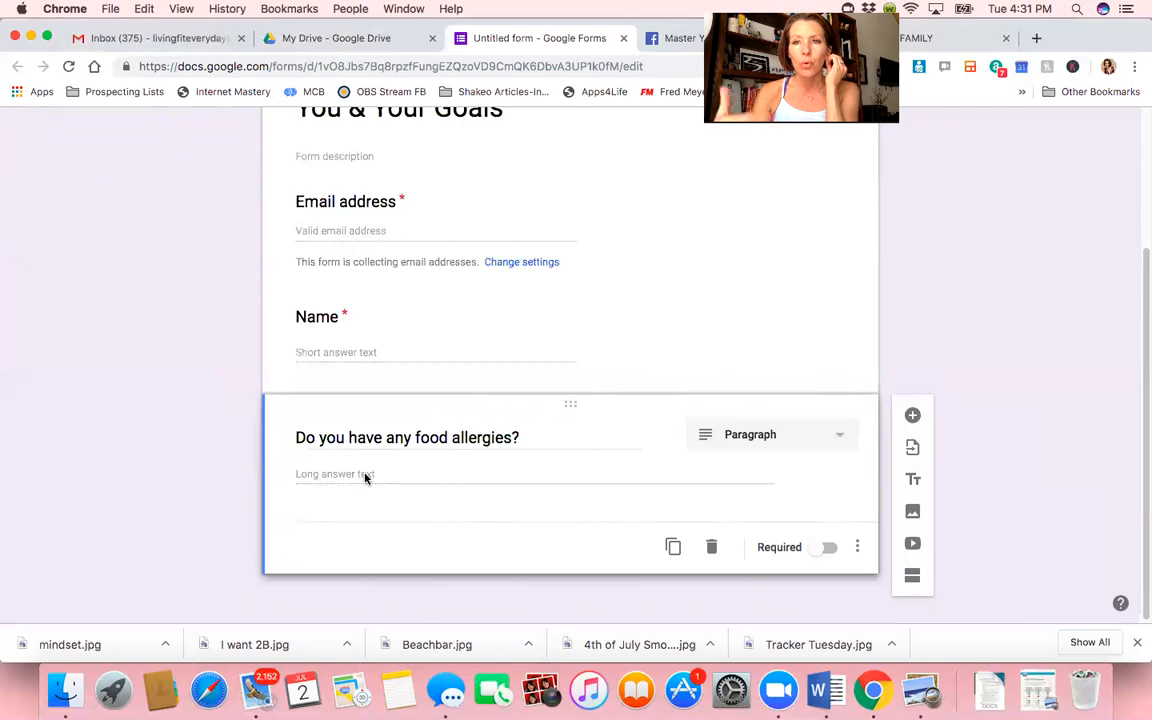
click(827, 549)
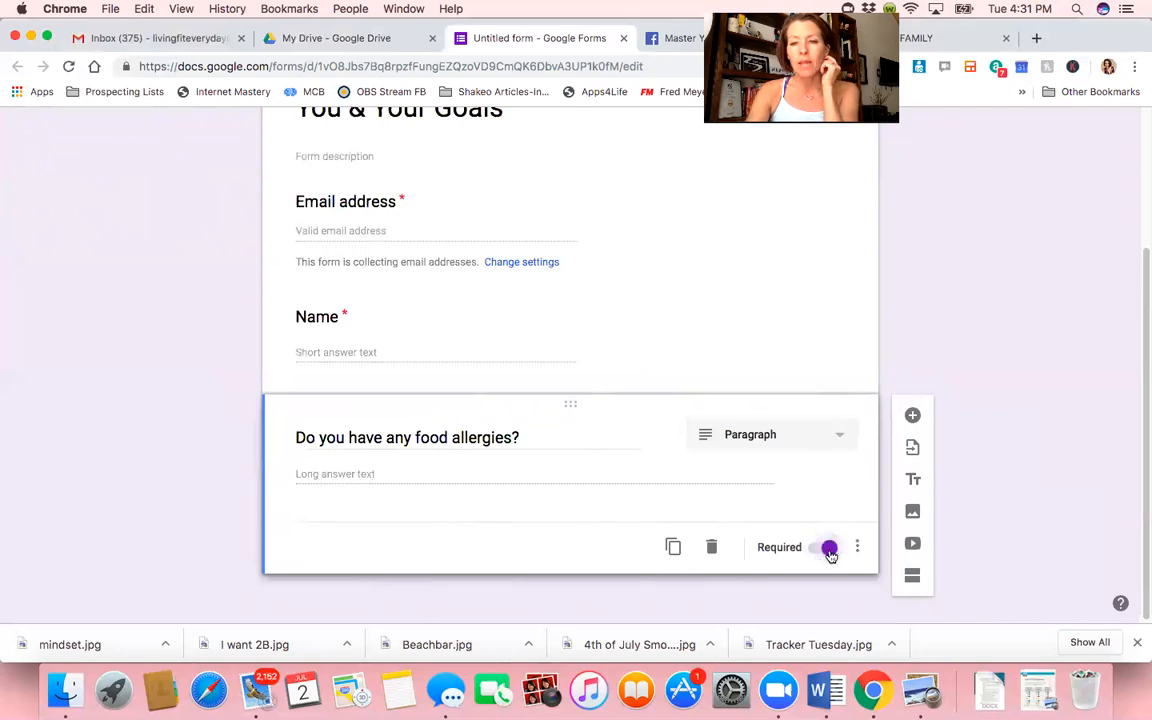
Add a Multiple choice question titled "When it comes to nutrition, what do you struggle with most?" below the food allergies question.
click(913, 417)
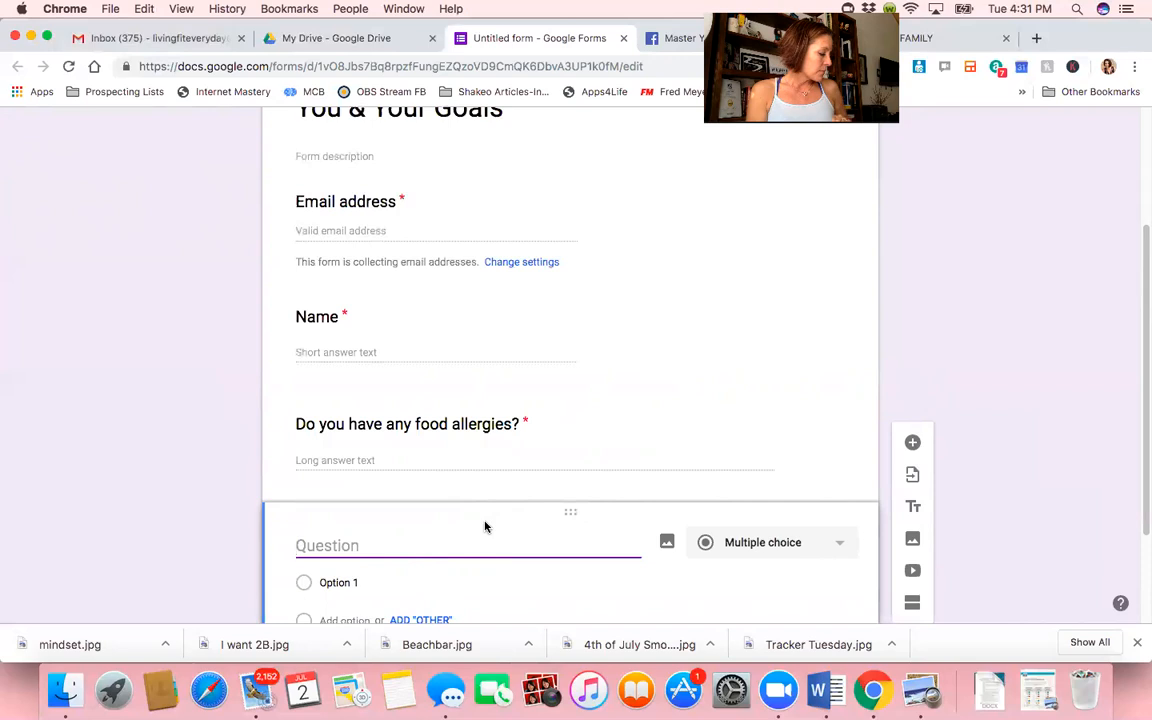
text(When it comes to nutrition, what do you struggle with most?)
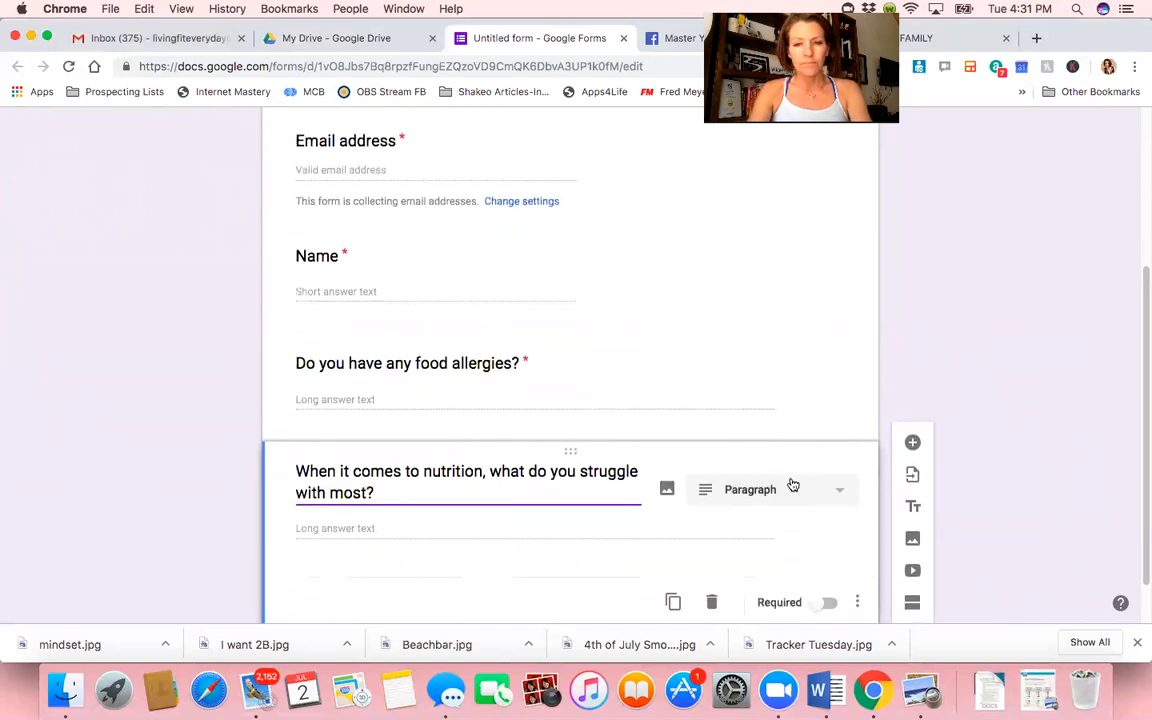
click(836, 497)
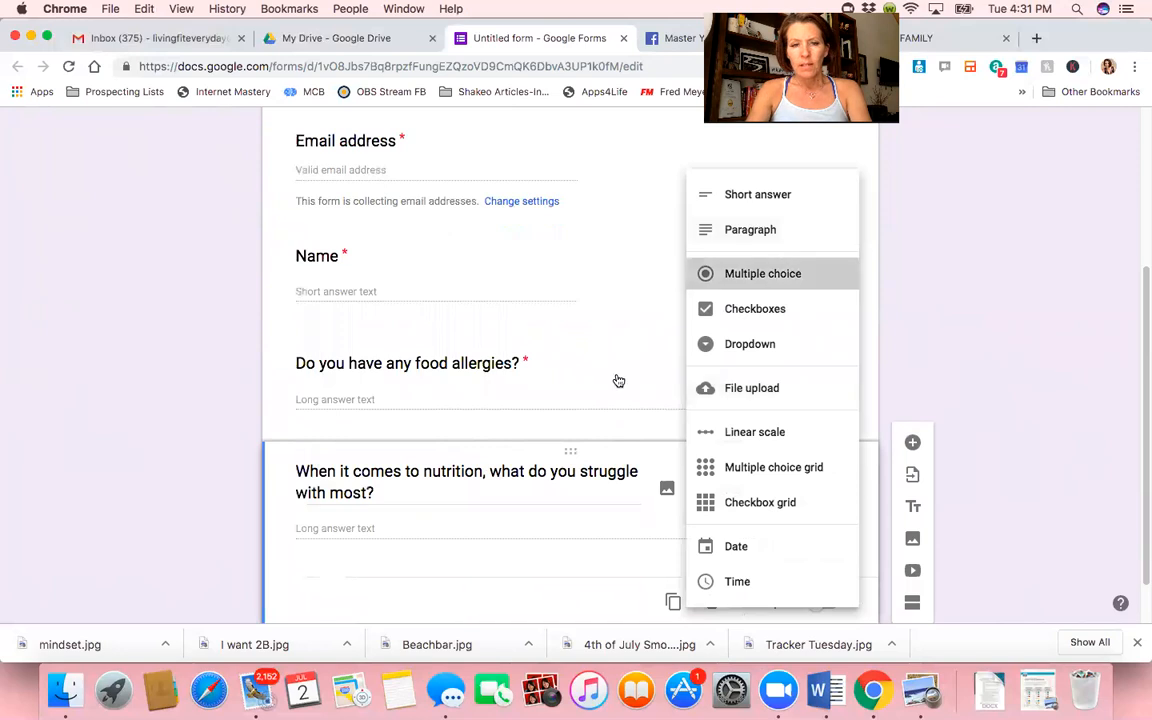
key(Return)
Set the nutrition question's first option to "Knowing what to eat - I don't even know where to start".
click(345, 530)
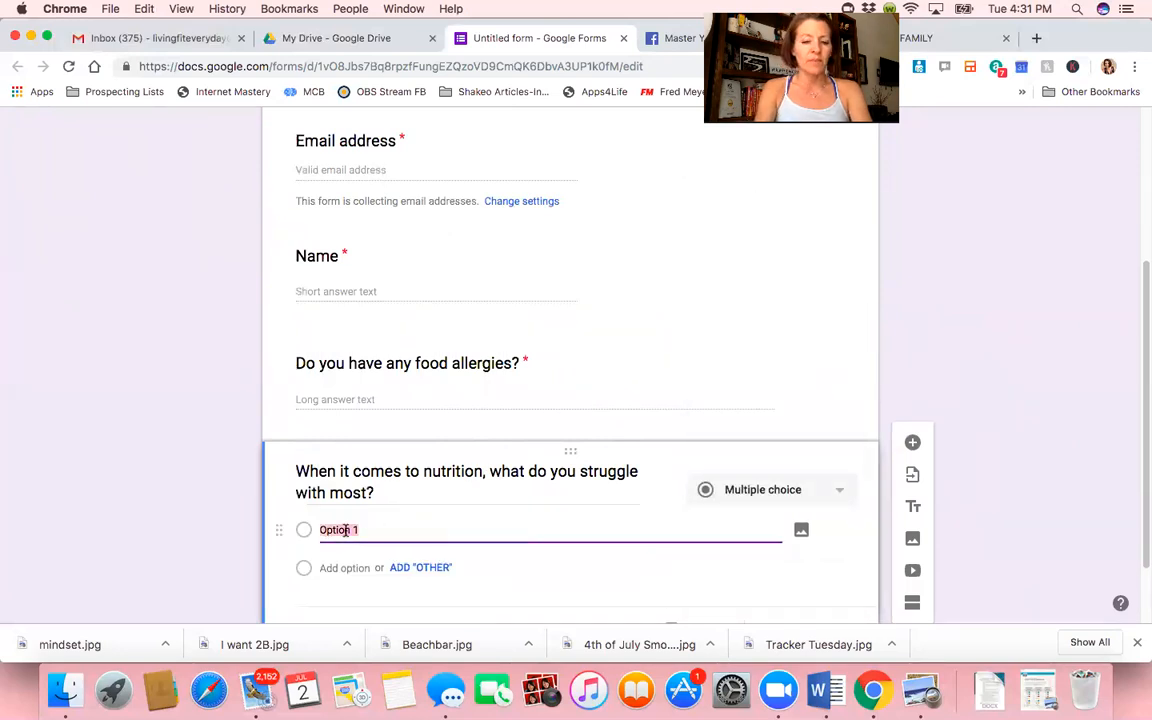
text(Kno)
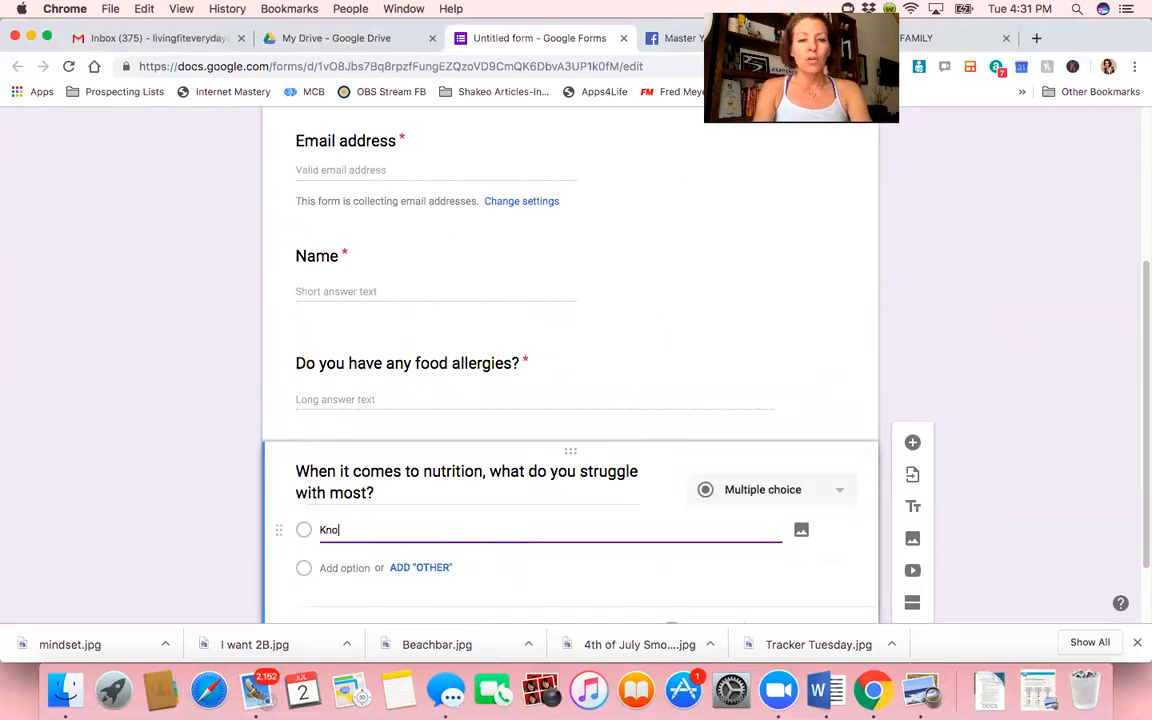
text(wing what t)
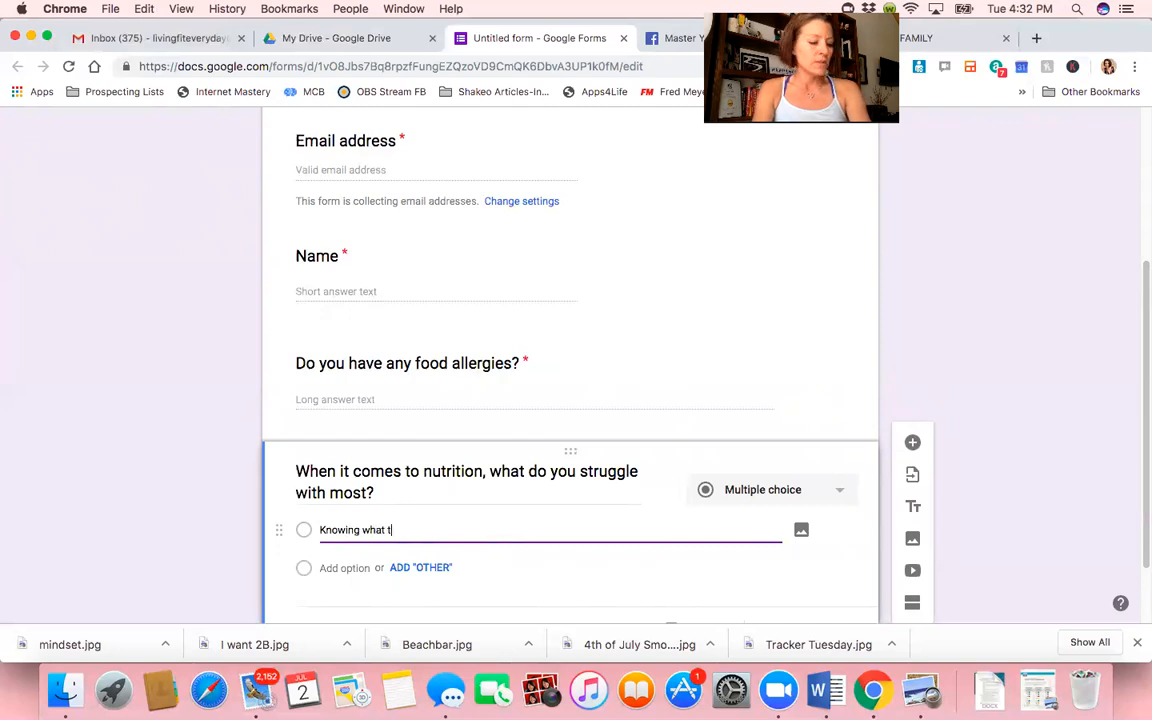
text(o eat - I don't even know where to start)
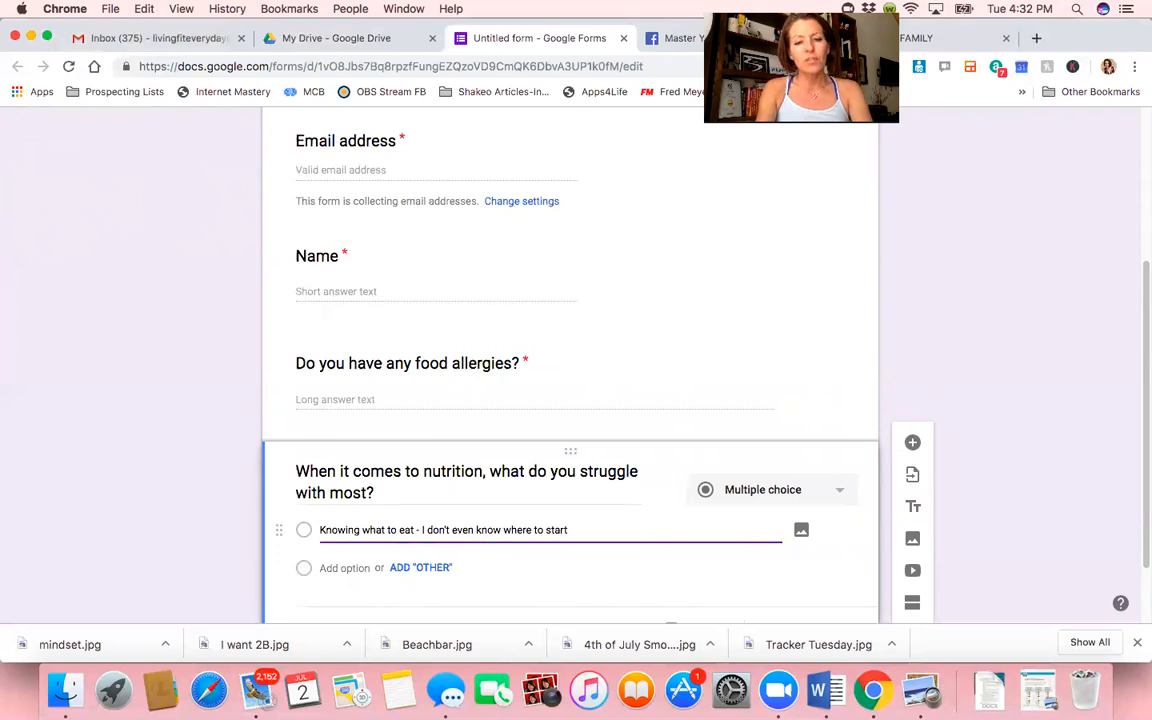
Add a second option to the nutrition question reading "Portion sizes! I eat way too much or not enough!".
click(337, 567)
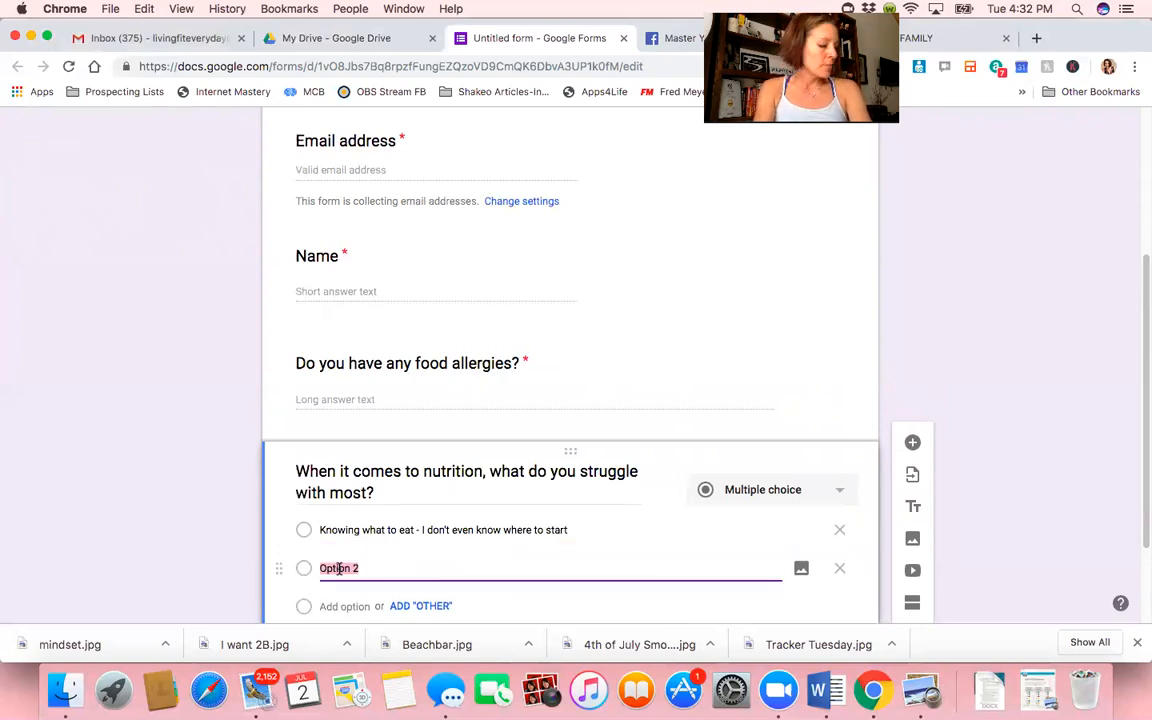
text(Portion)
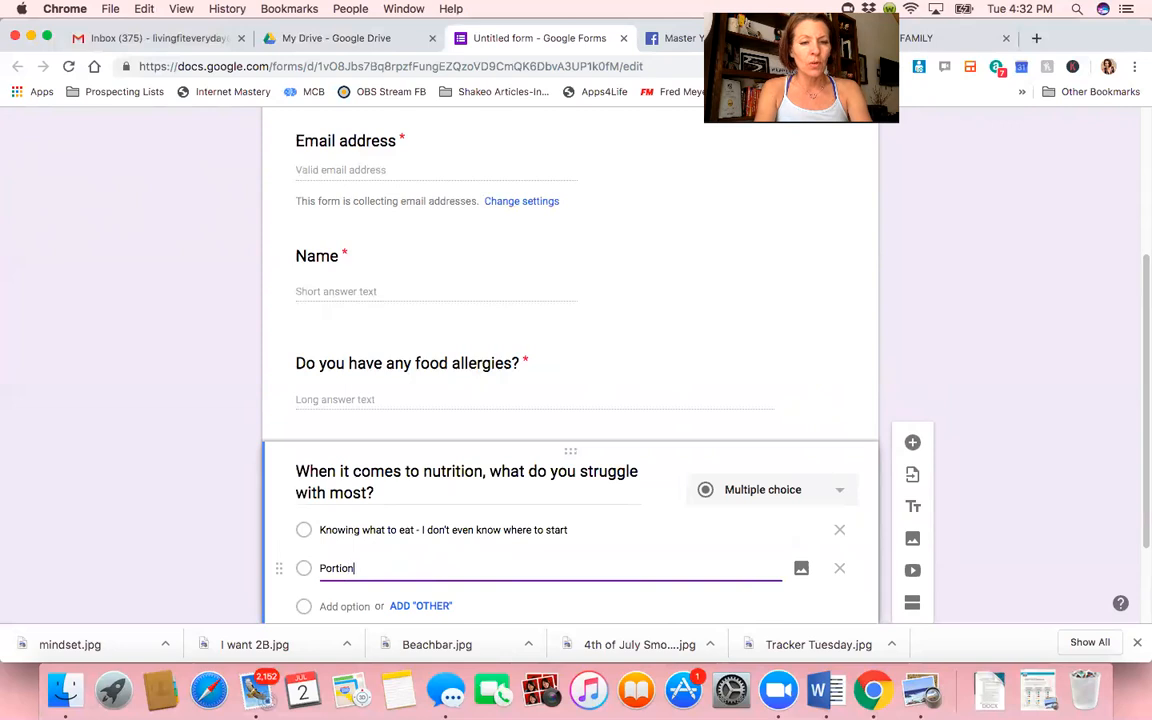
text( sizes)
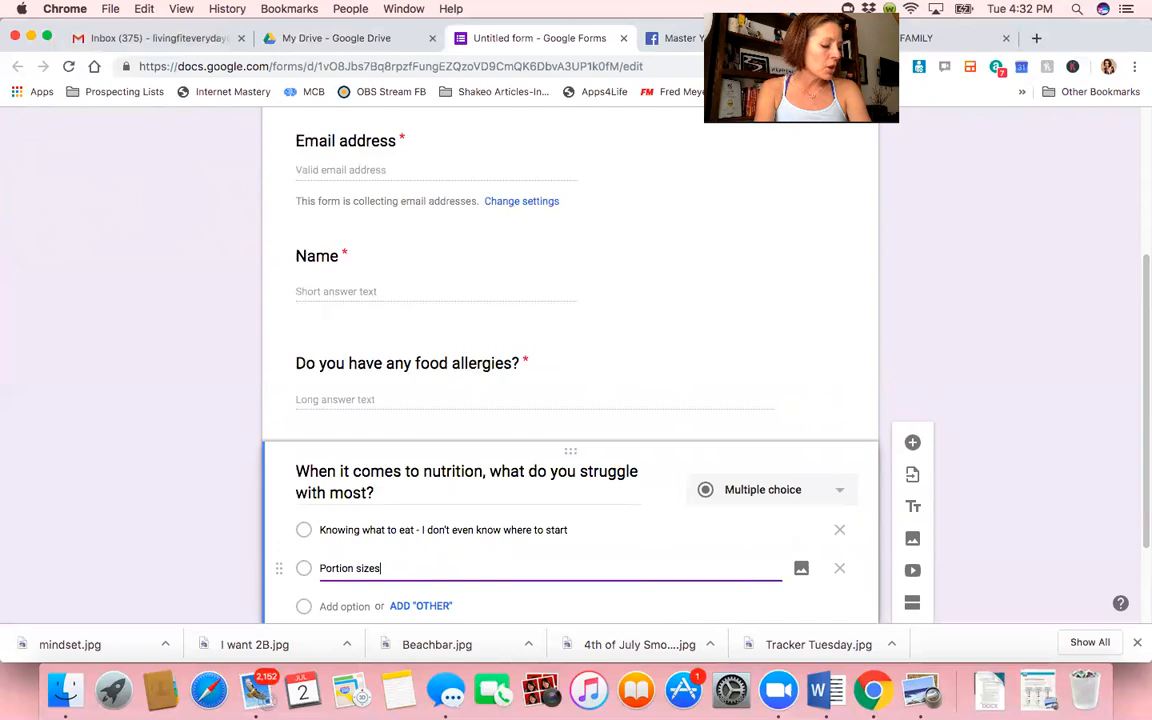
text(! I eat way to m)
key(BackSpace)
key(BackSpace)
text(o much )
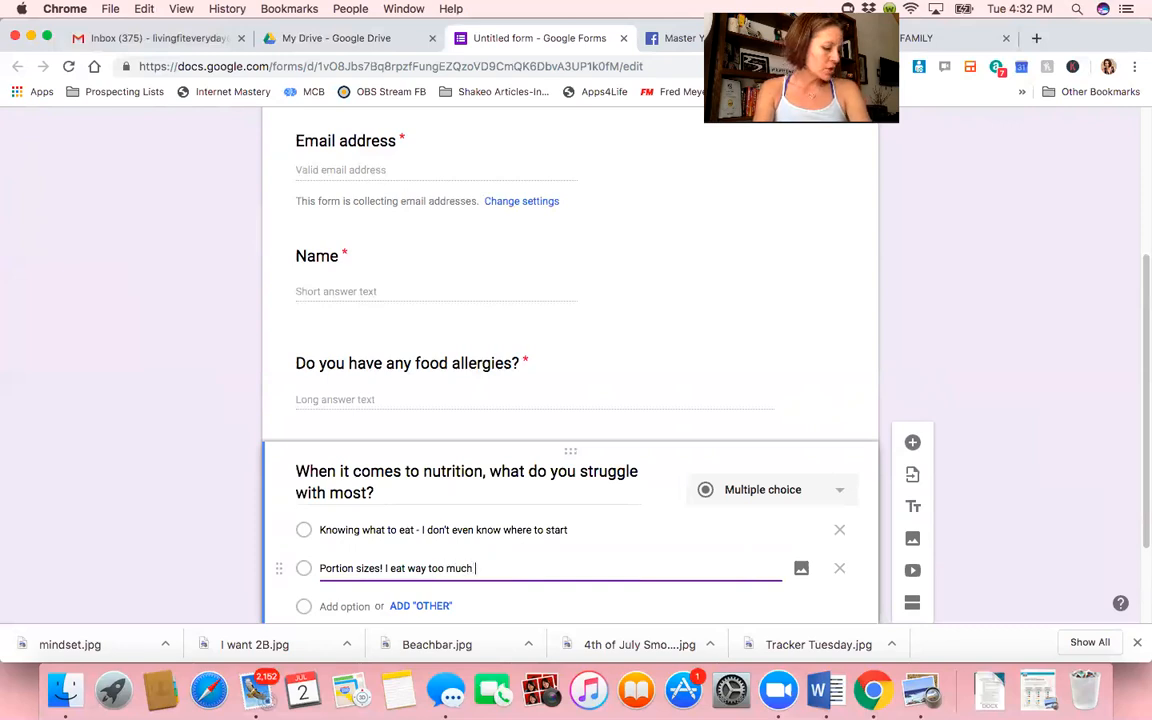
text(or not enou)
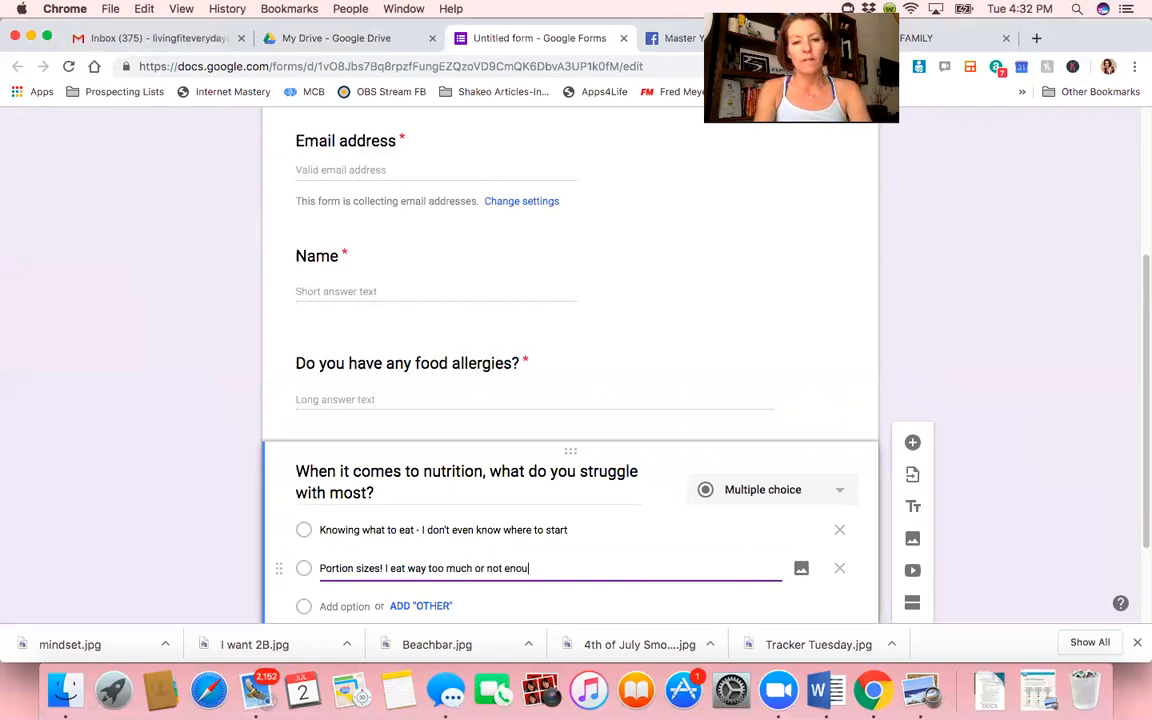
text(gh?!)
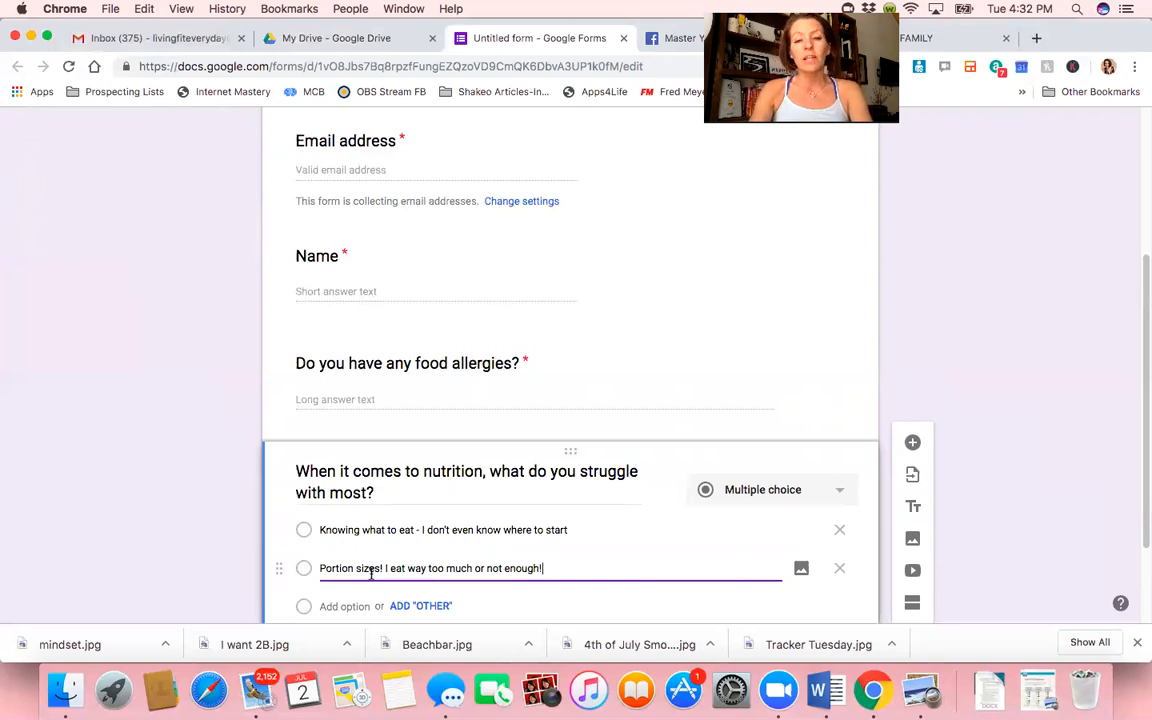
Add a third option to the nutrition question reading "Emotional eating! I turn to food when I'm bored, sad, stressed, excited, etc.".
scroll(371, 579, down, 3)
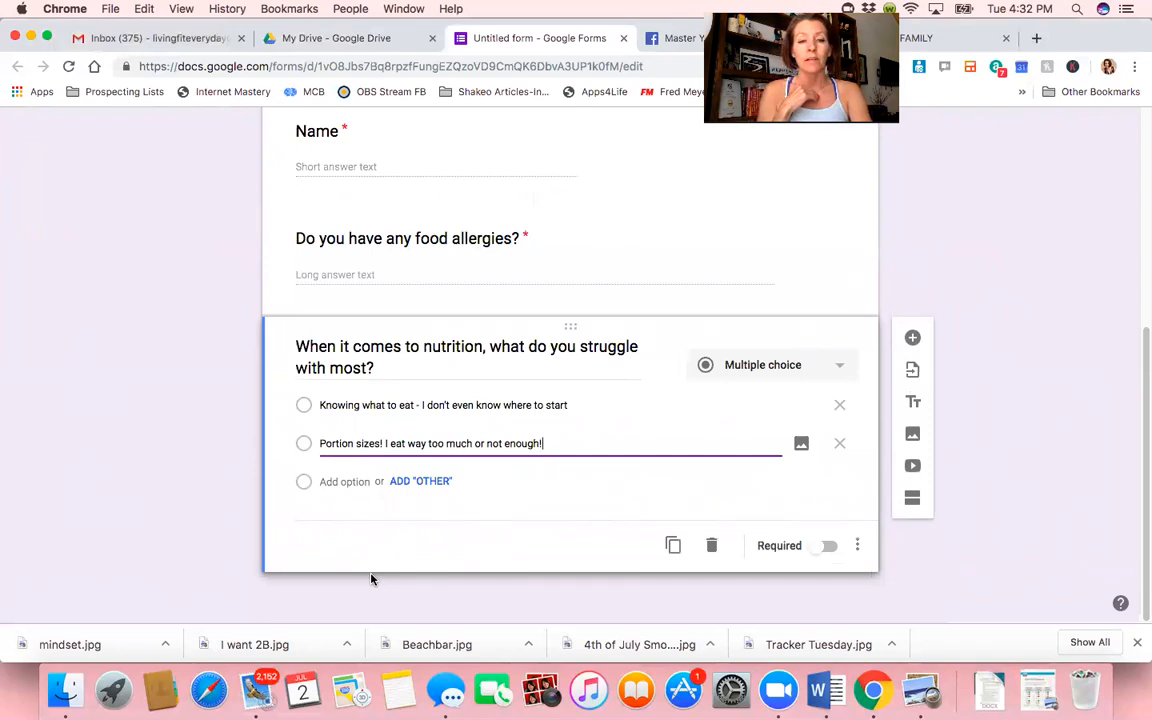
click(336, 482)
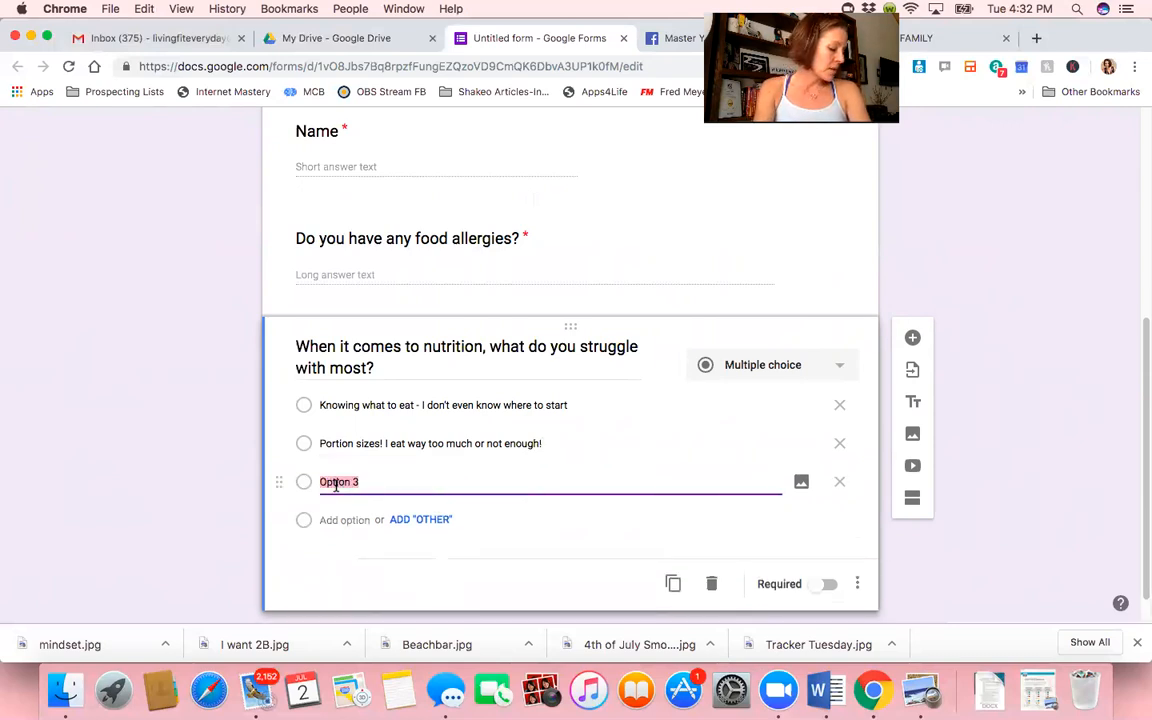
text(Emotion)
key(BackSpace)
key(BackSpace)
text(onal )
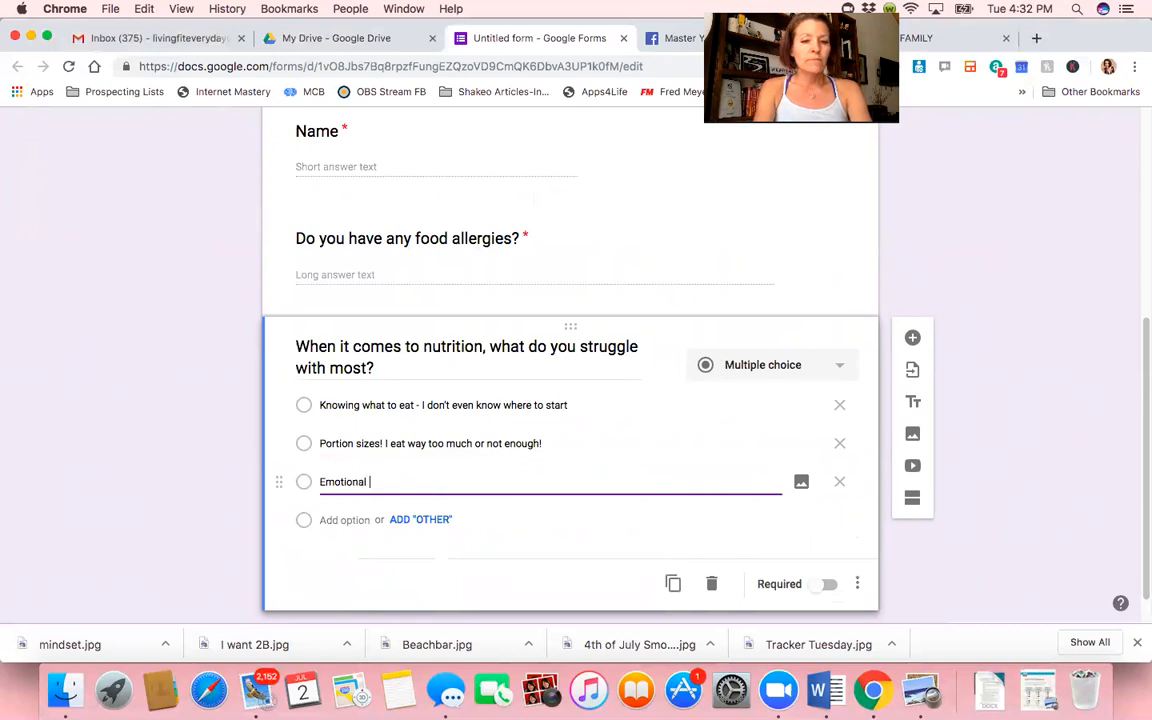
text(eating! I t)
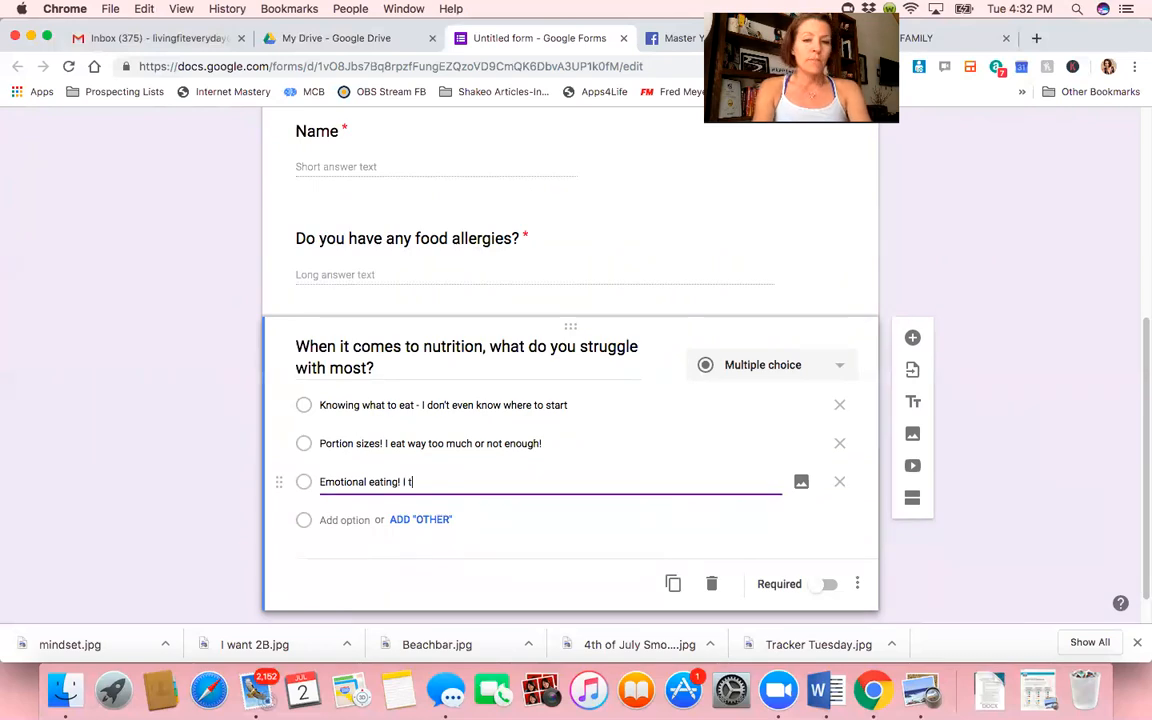
text(urn to food when)
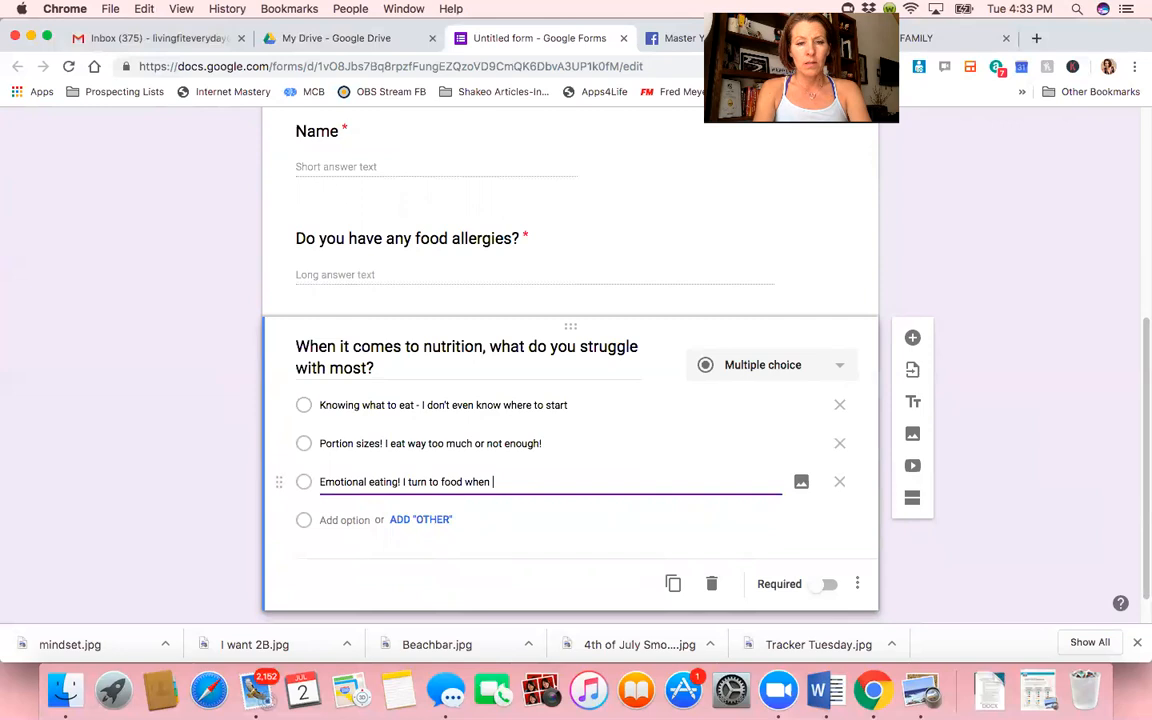
text( Im)
text('m boe)
text(d,)
text(, )
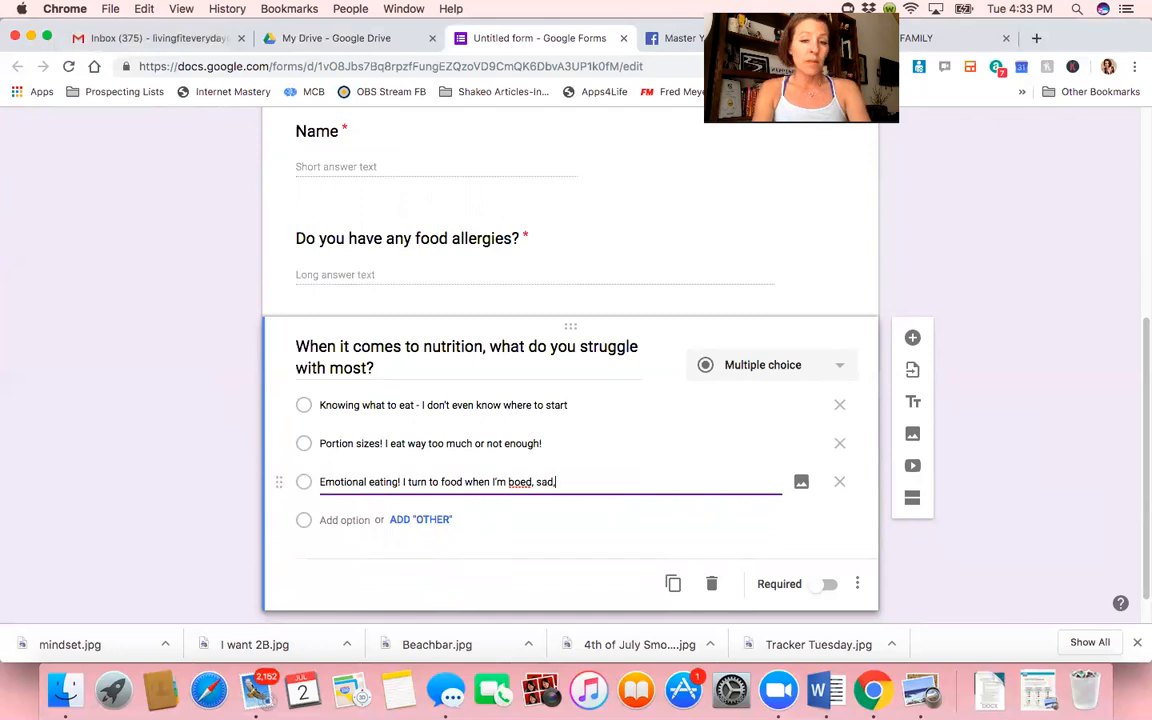
text(stresse)
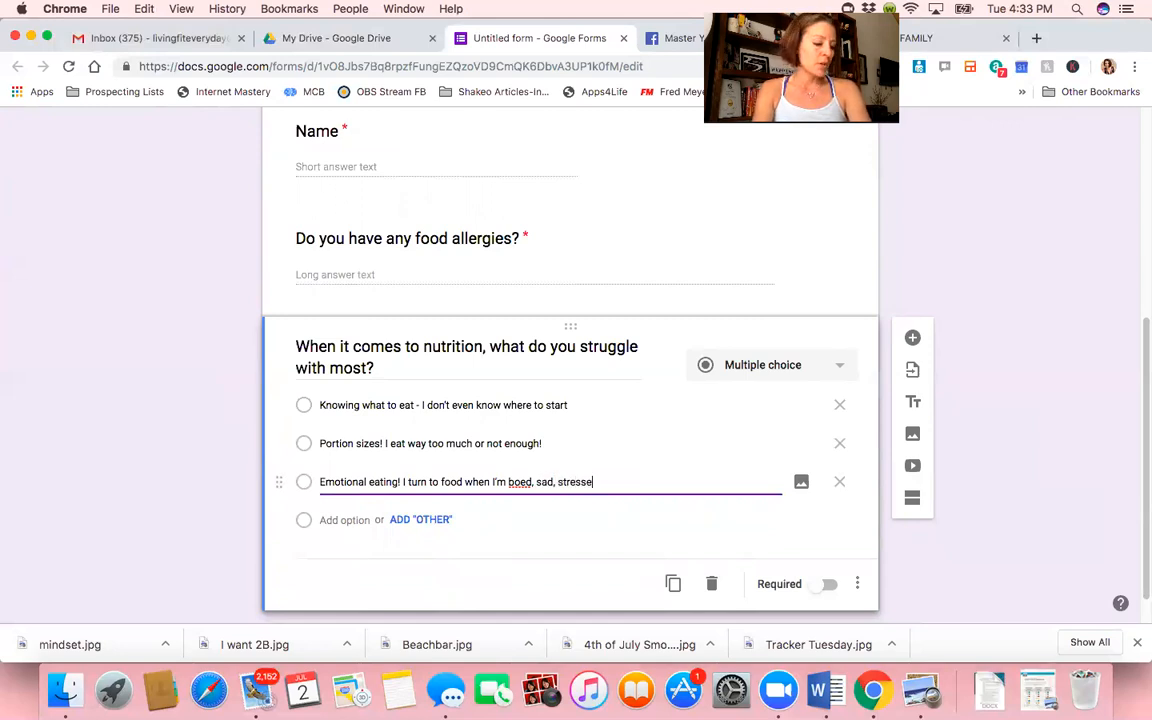
text(d, exc)
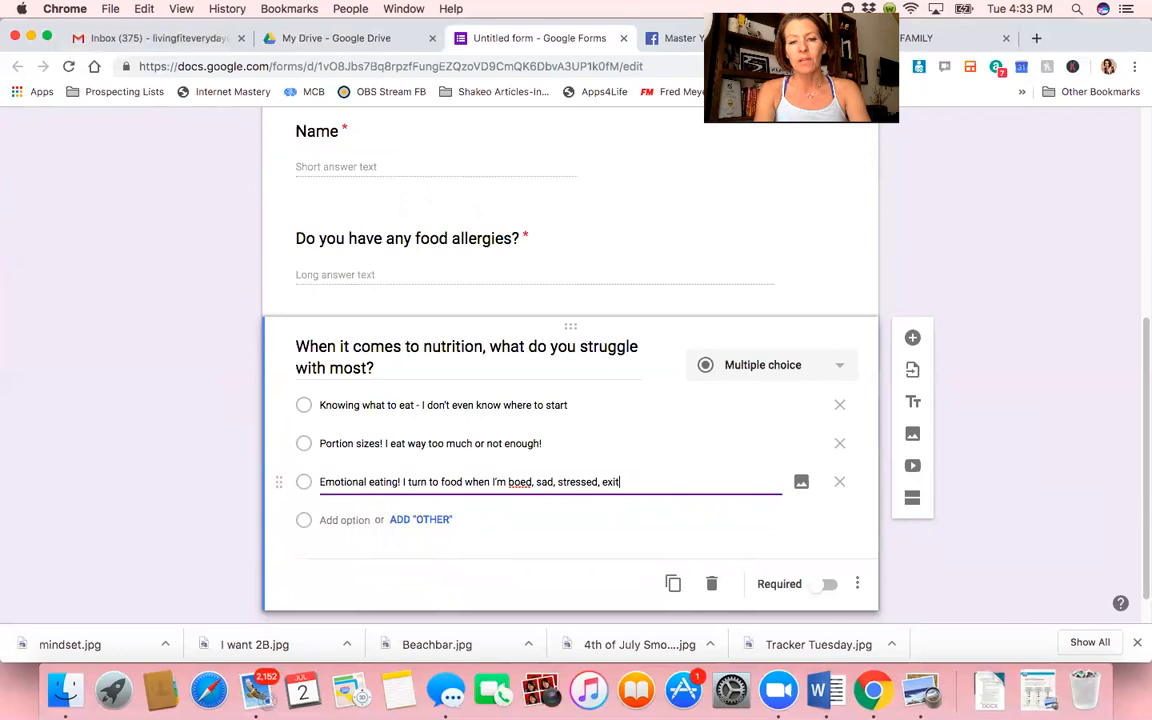
text(ited, etc.)
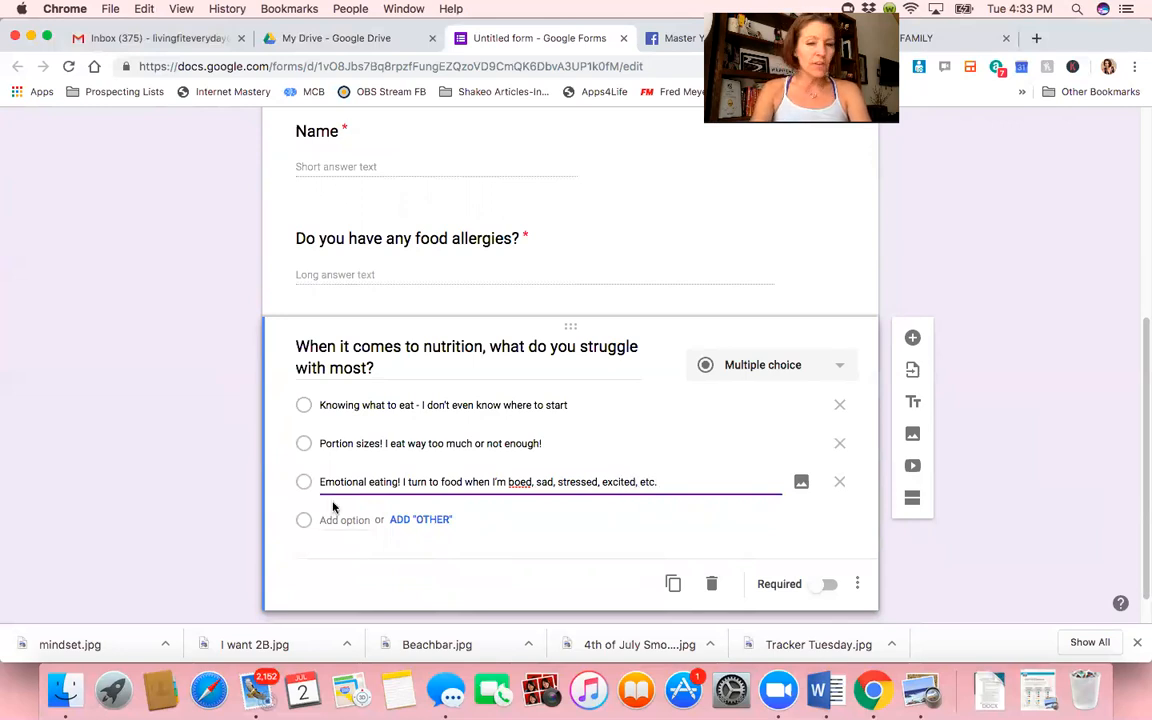
scroll(329, 506, down, 1)
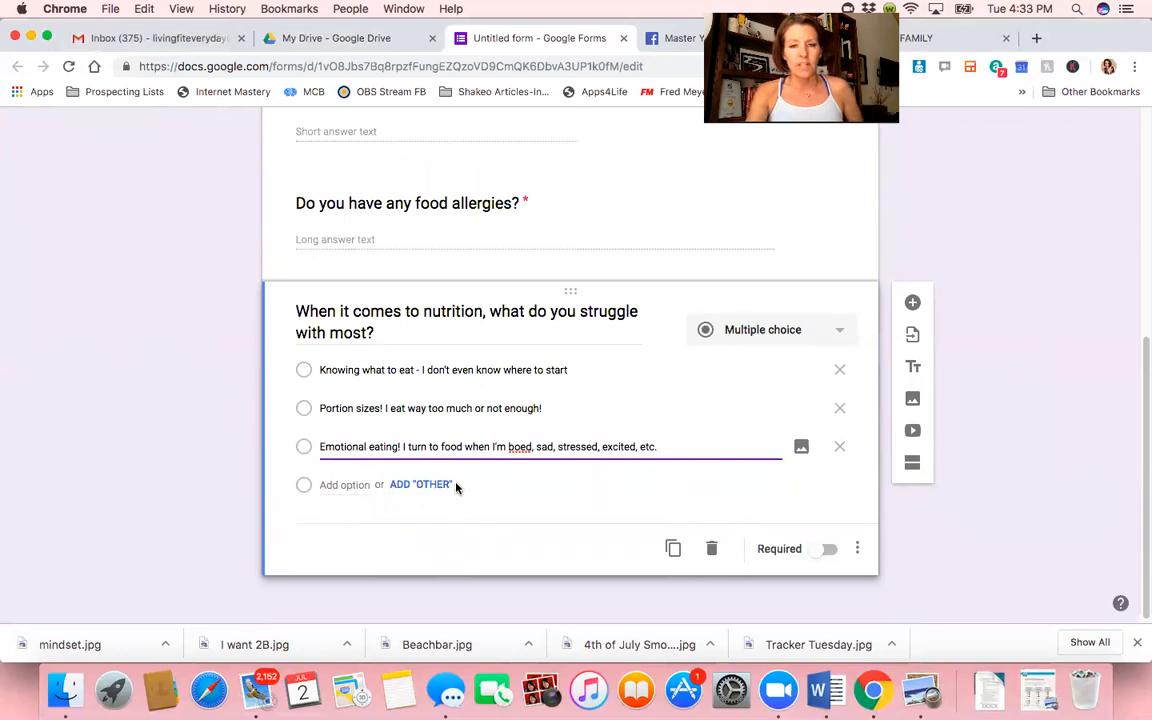
click(521, 446)
text(r)
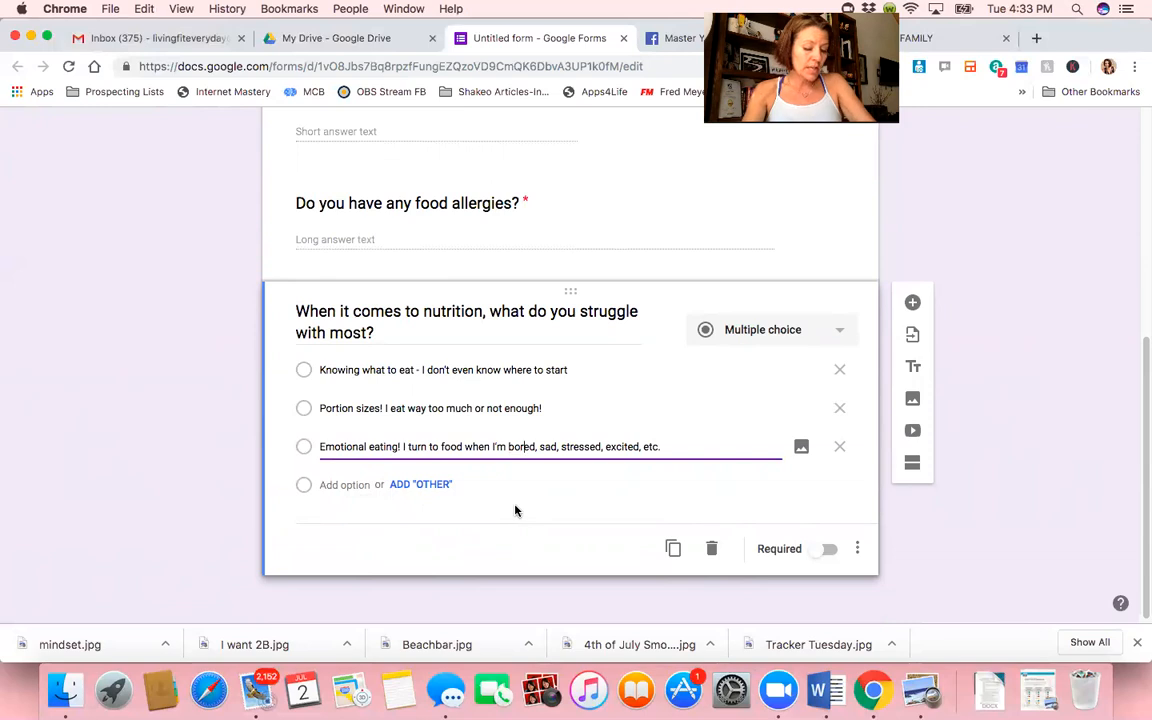
Add a fourth option "I have my nutrition totally dialed in!!" and make the nutrition question required.
click(360, 485)
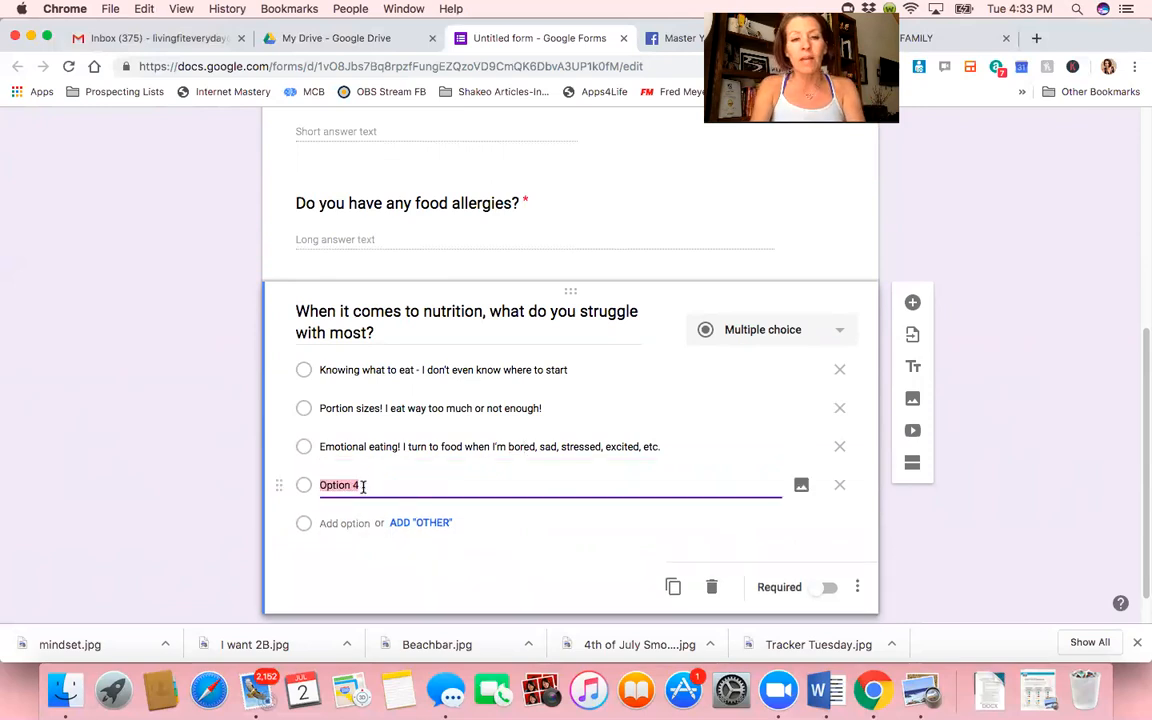
text(I)
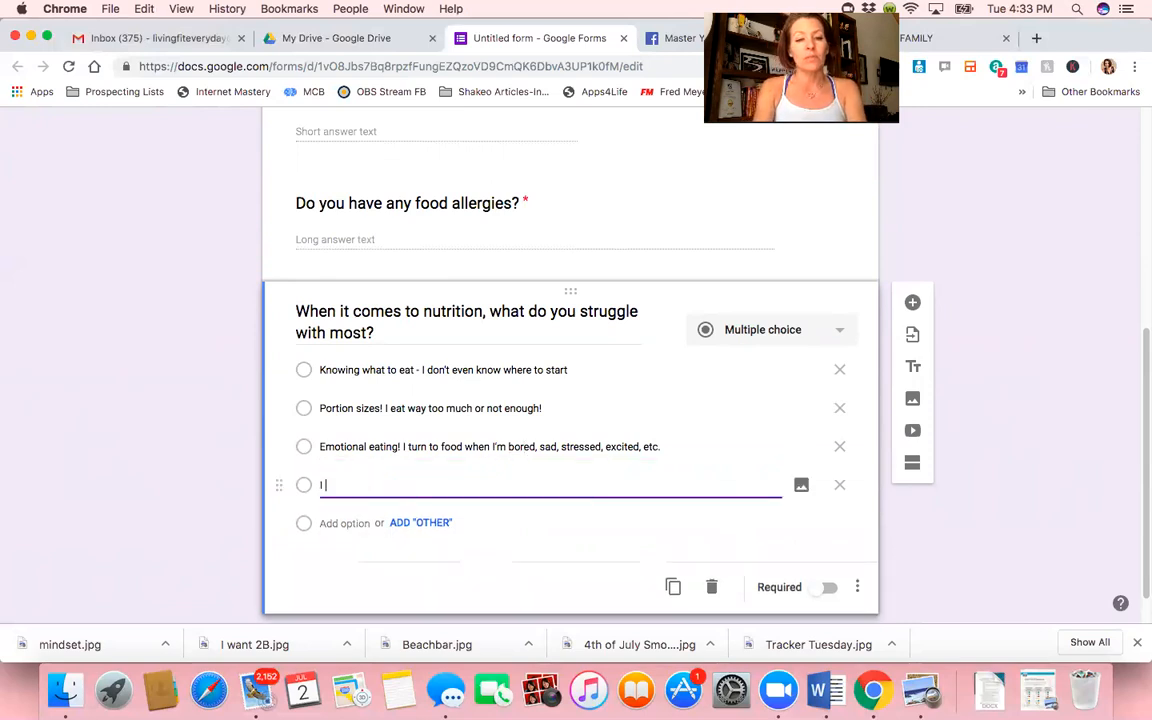
text( have my)
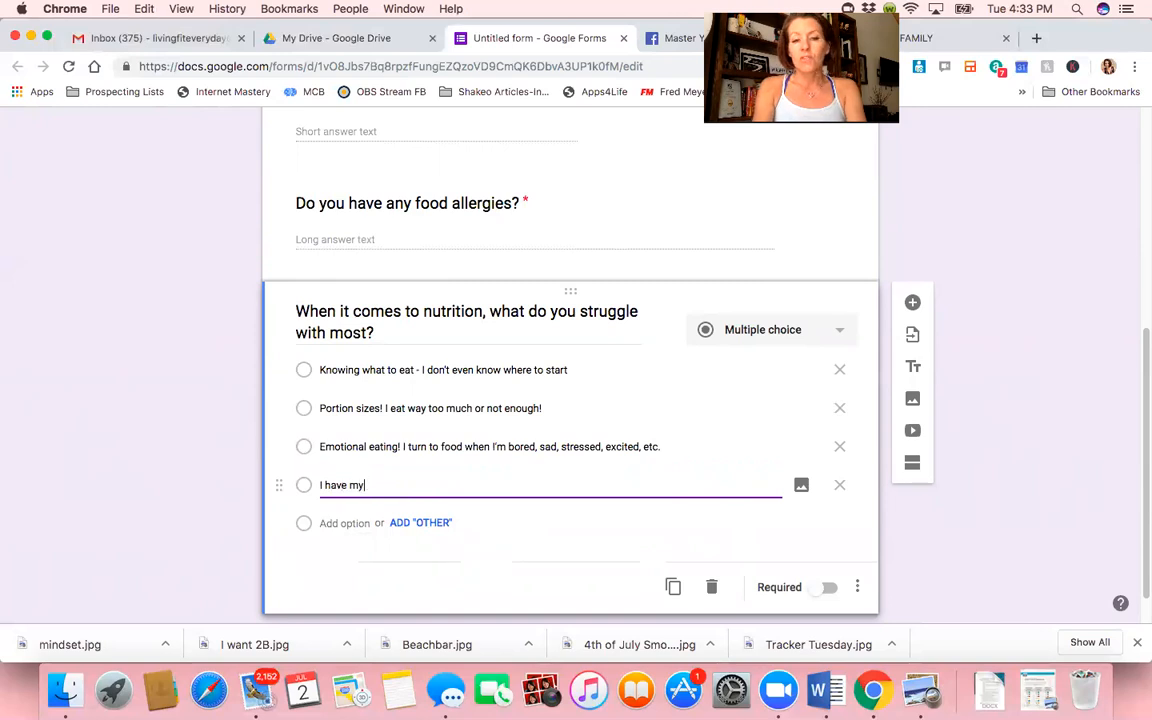
text( nutrition)
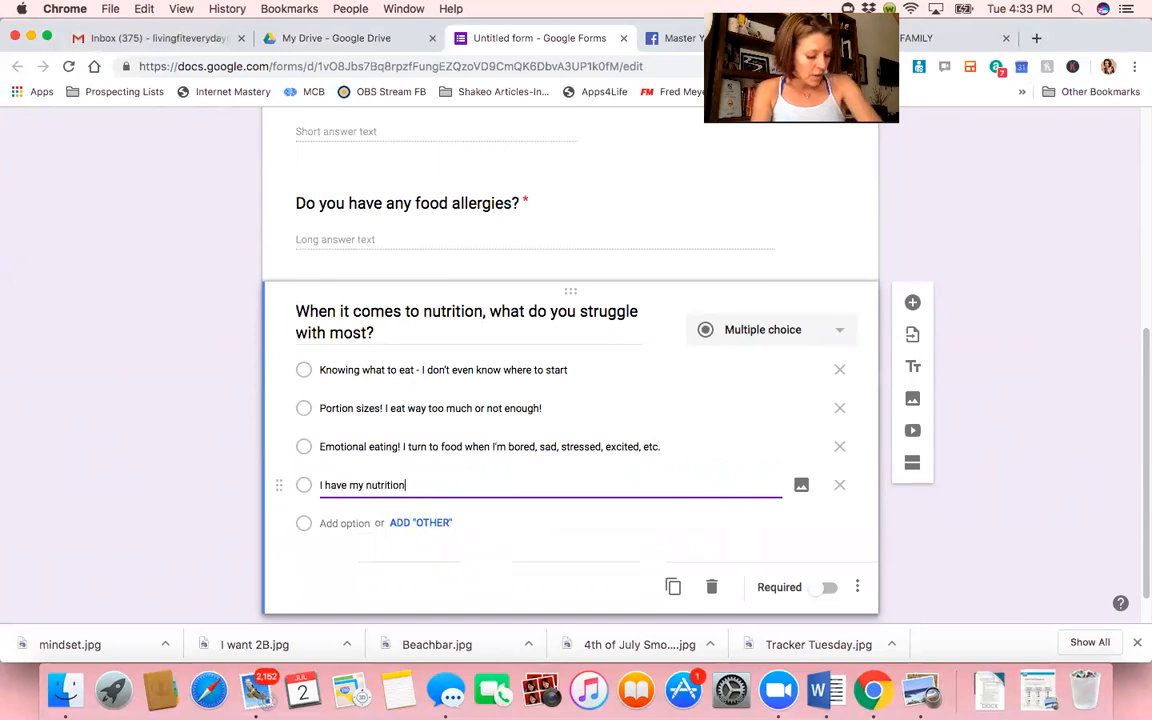
text( tora)
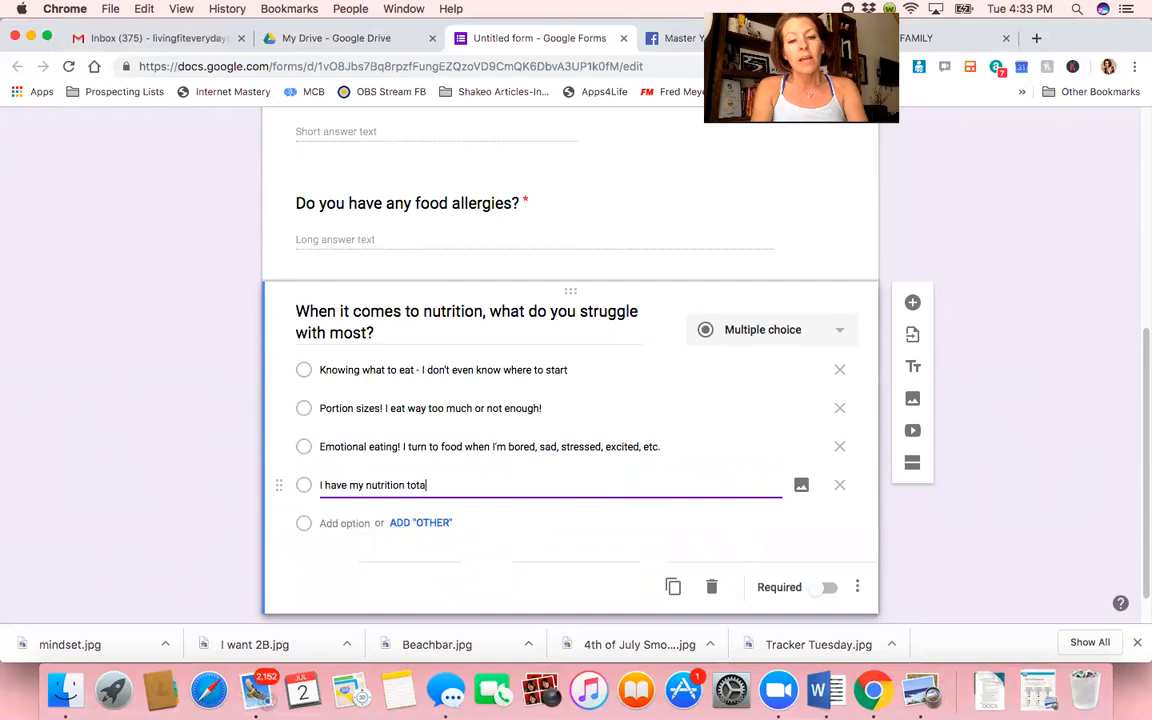
text(lly dialed in!!)
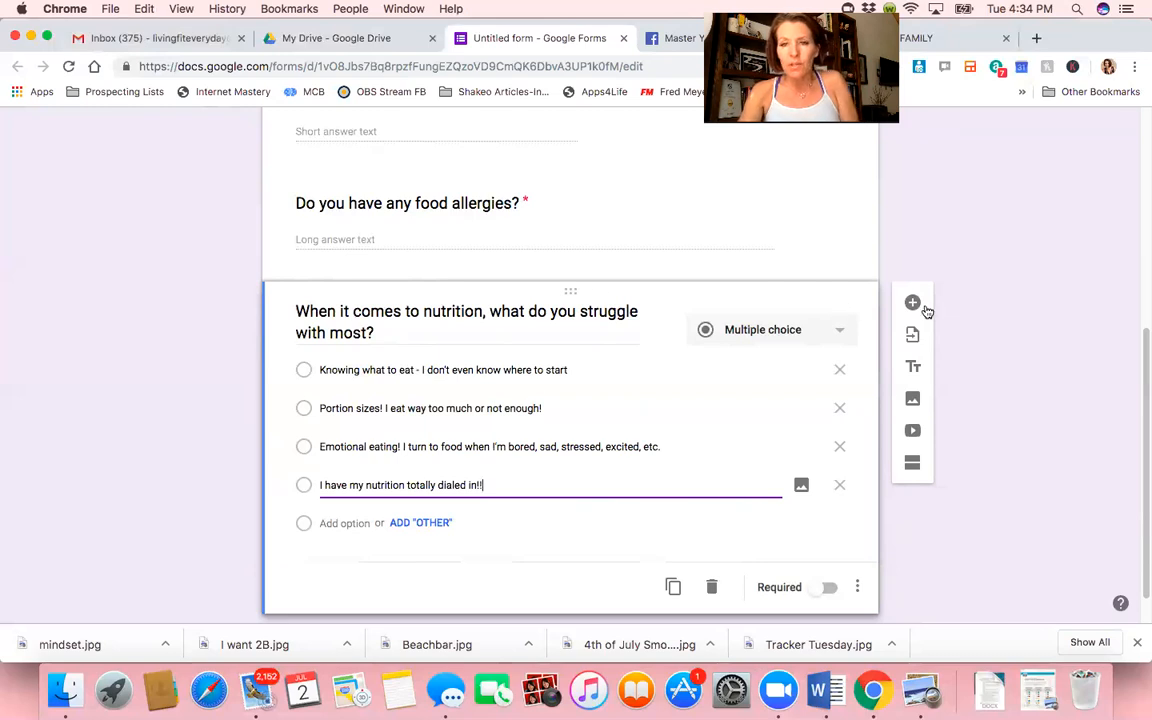
click(832, 590)
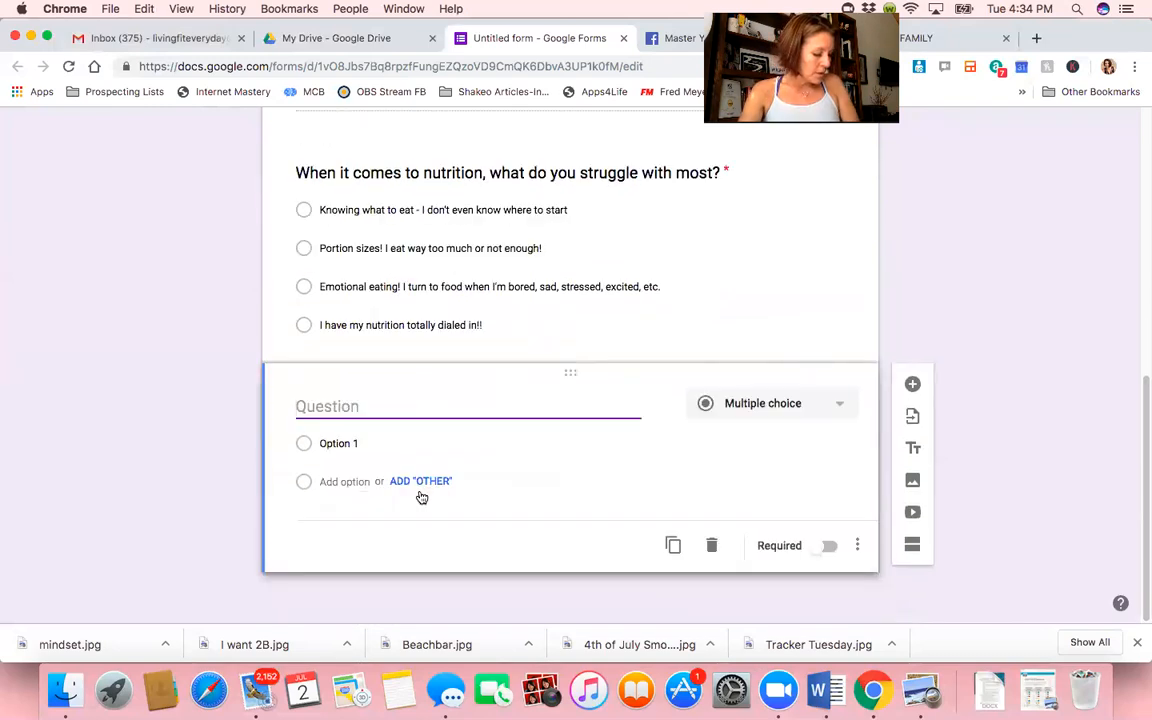
Title the question "What have you tried in the past that has worked, and what has not worked as well as you'd liked?" and make it required.
text(W)
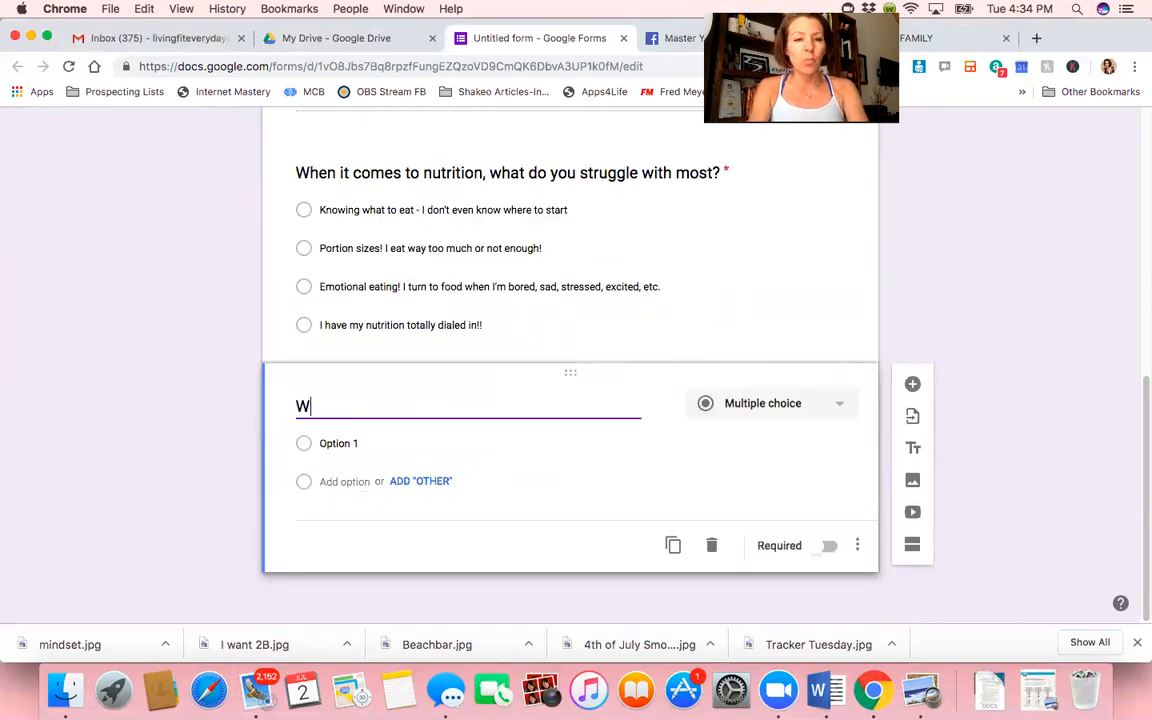
text(hat)
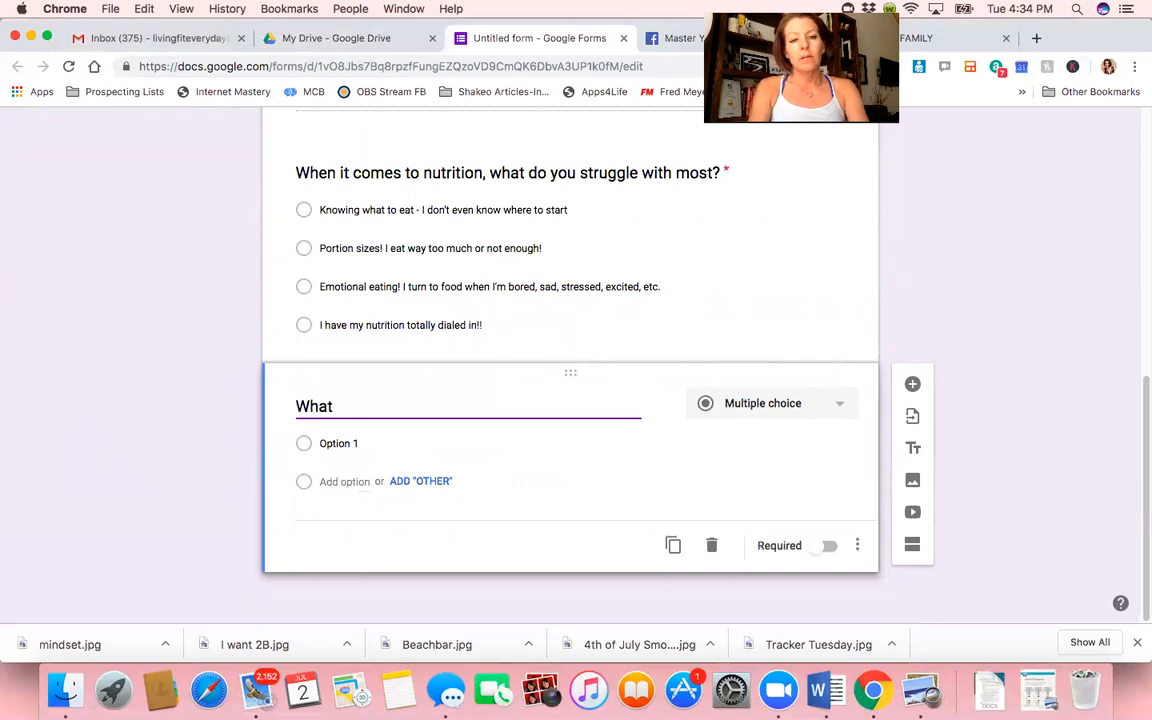
text( have yo)
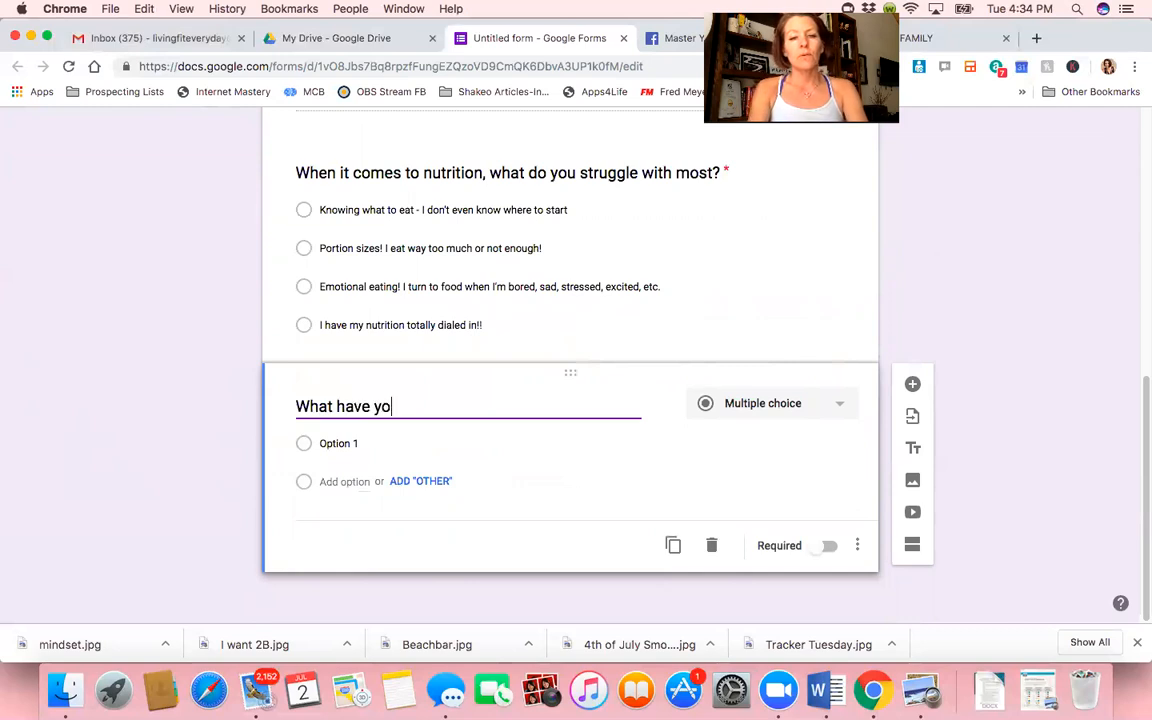
text(u tried in the p)
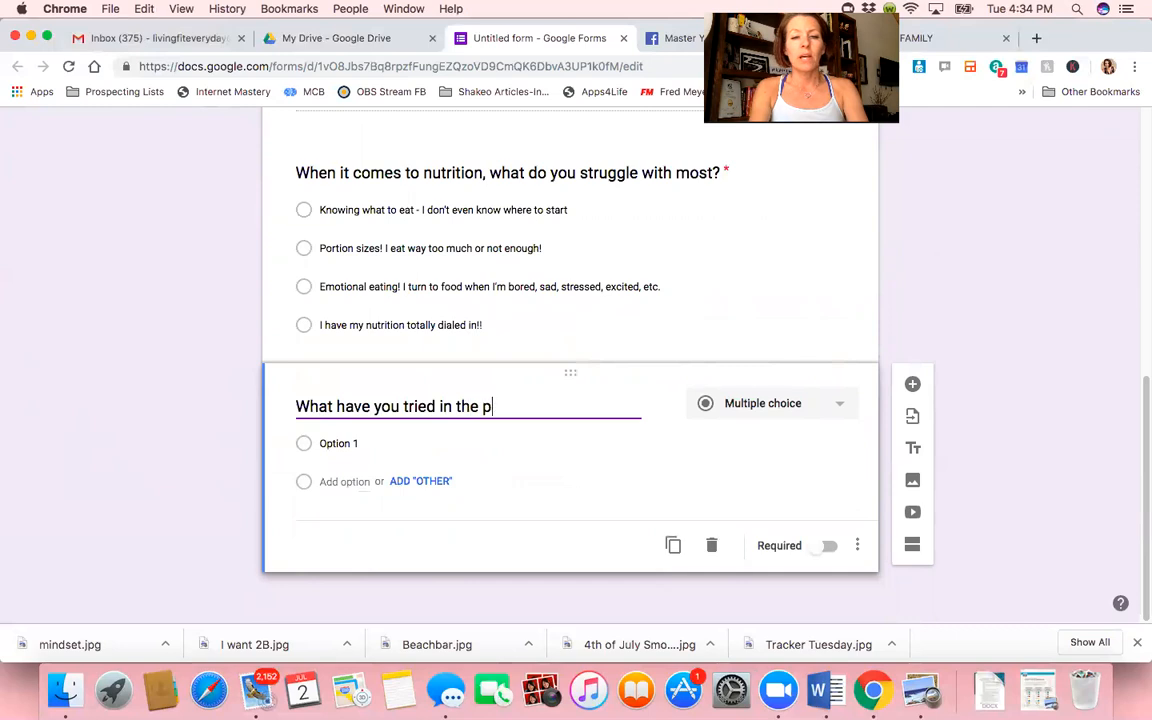
text(ast that has work)
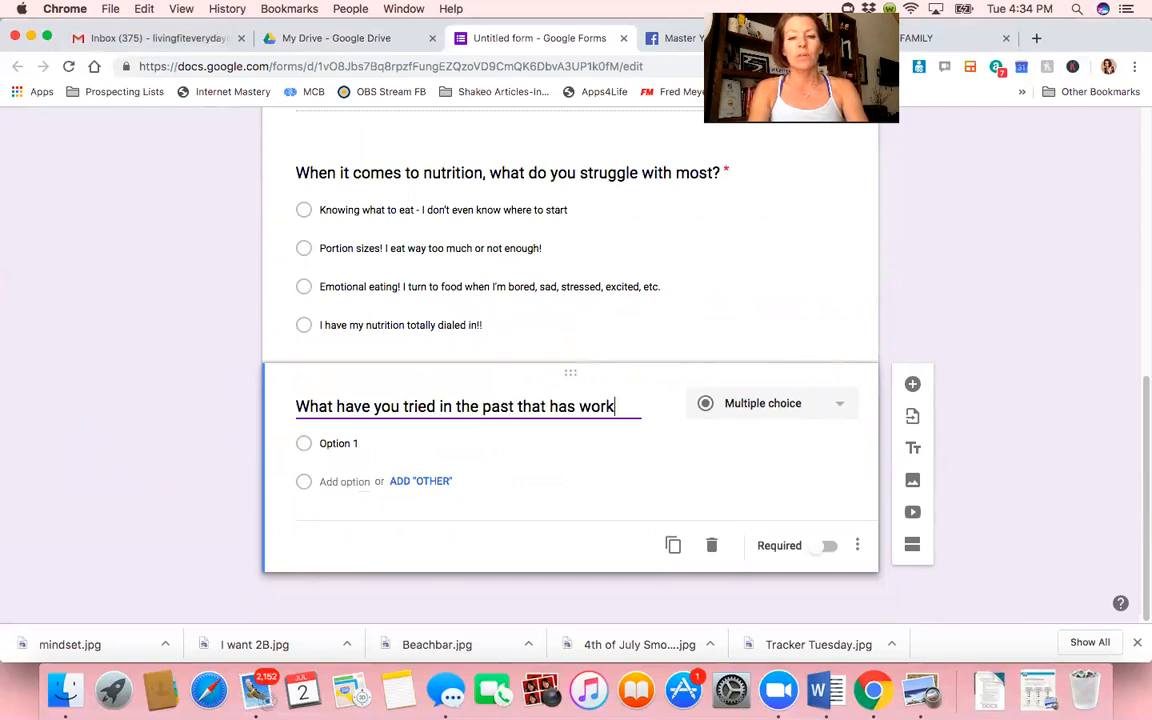
text(ed, and)
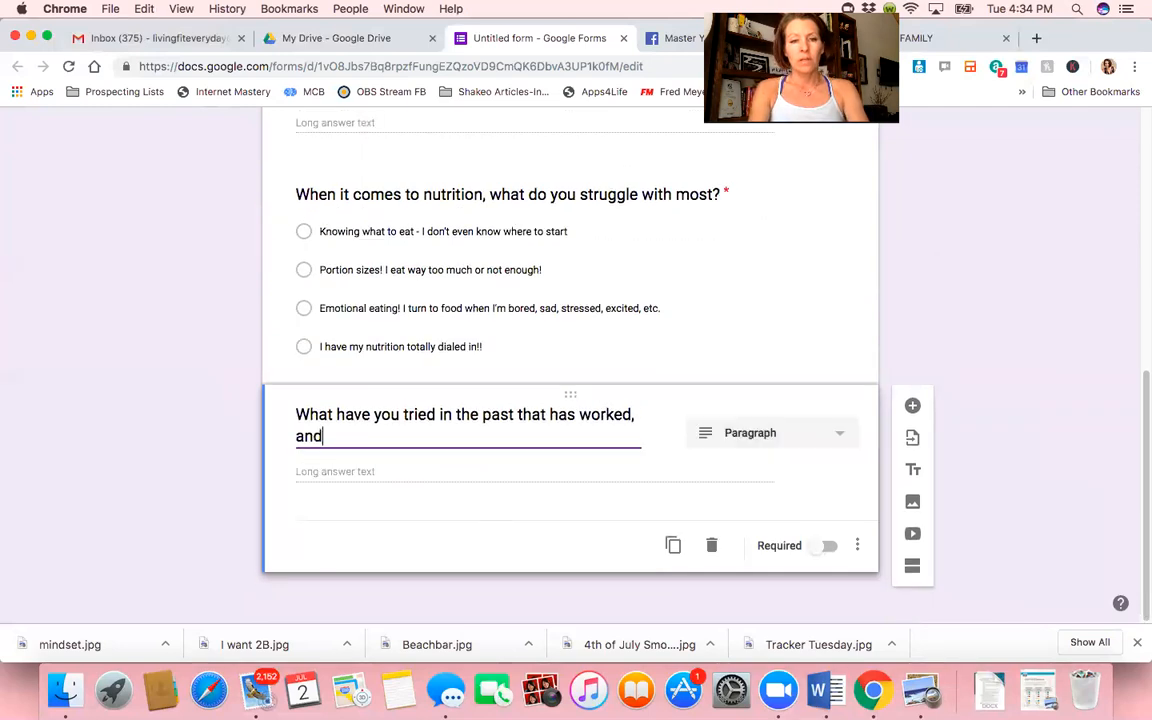
text( what)
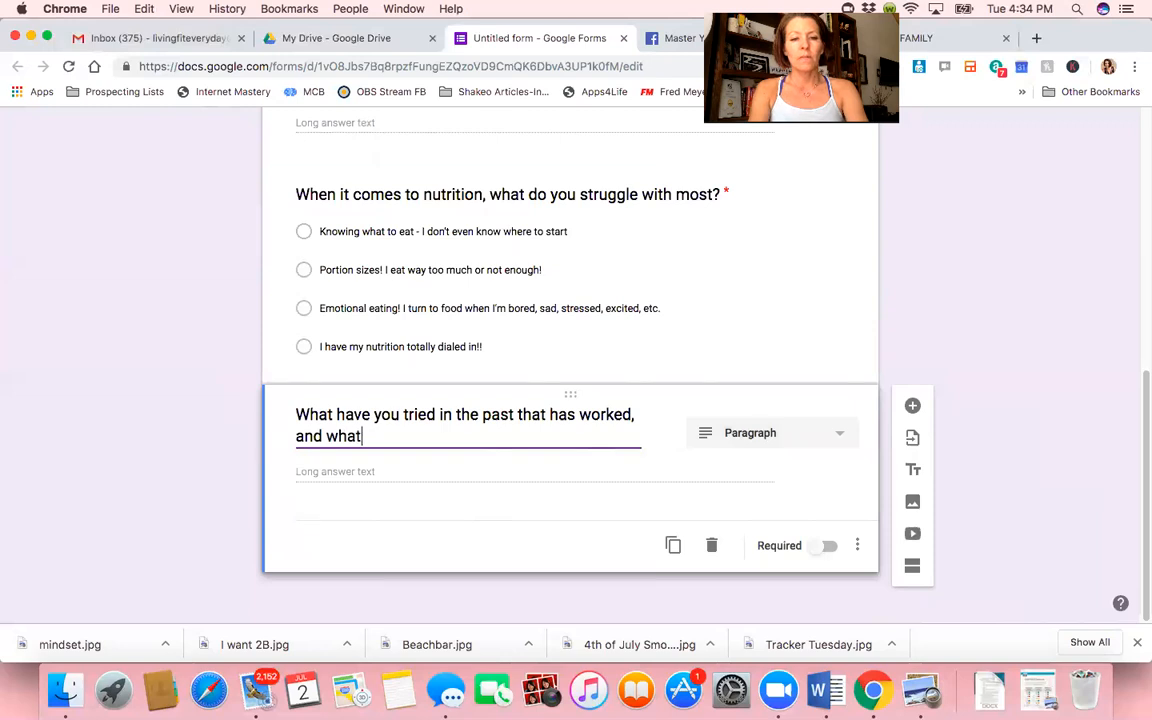
text( has not worked )
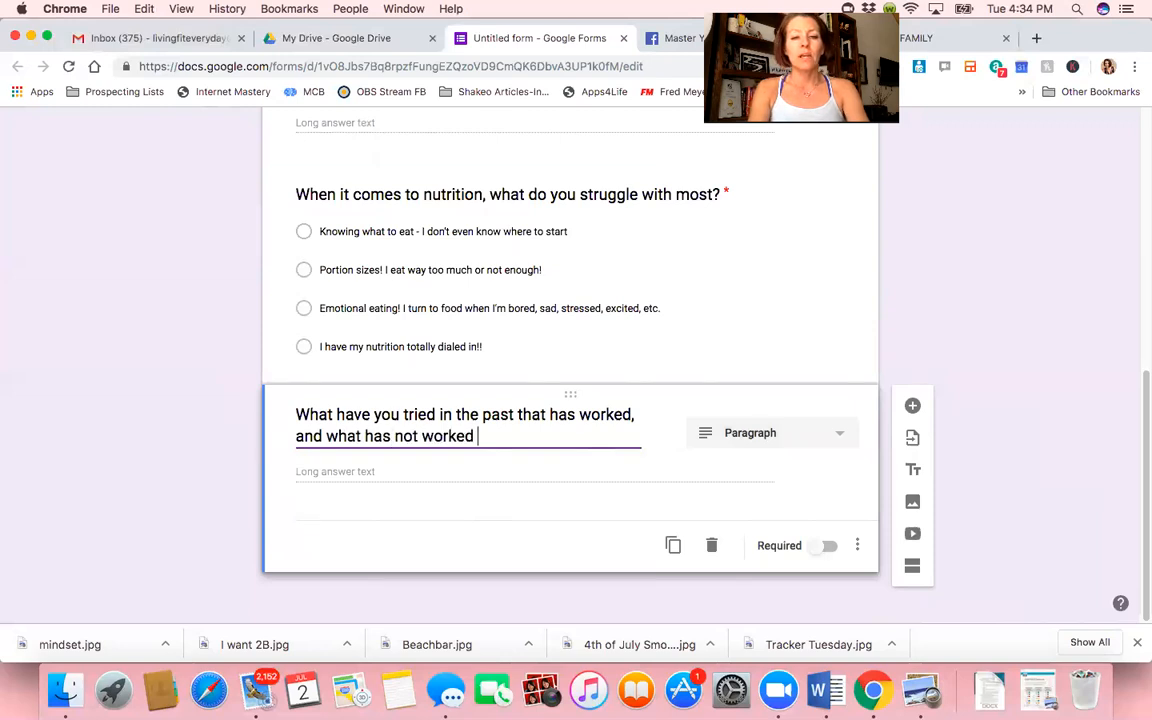
text(as well as)
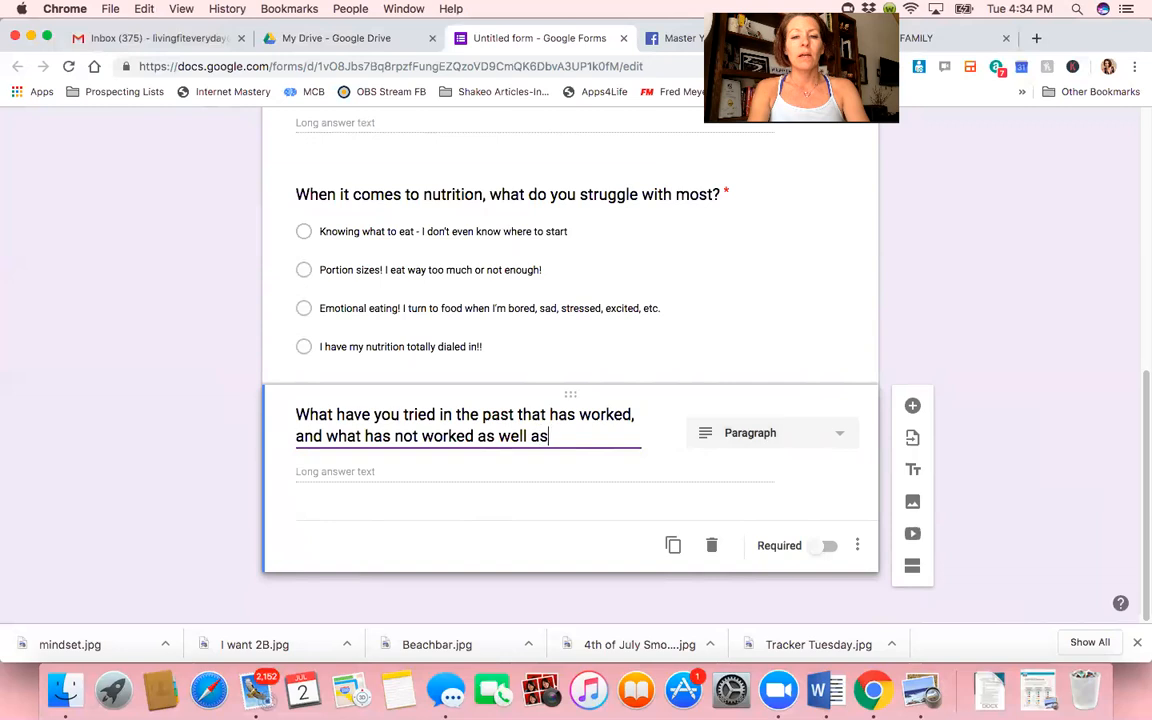
text( you'd liked?)
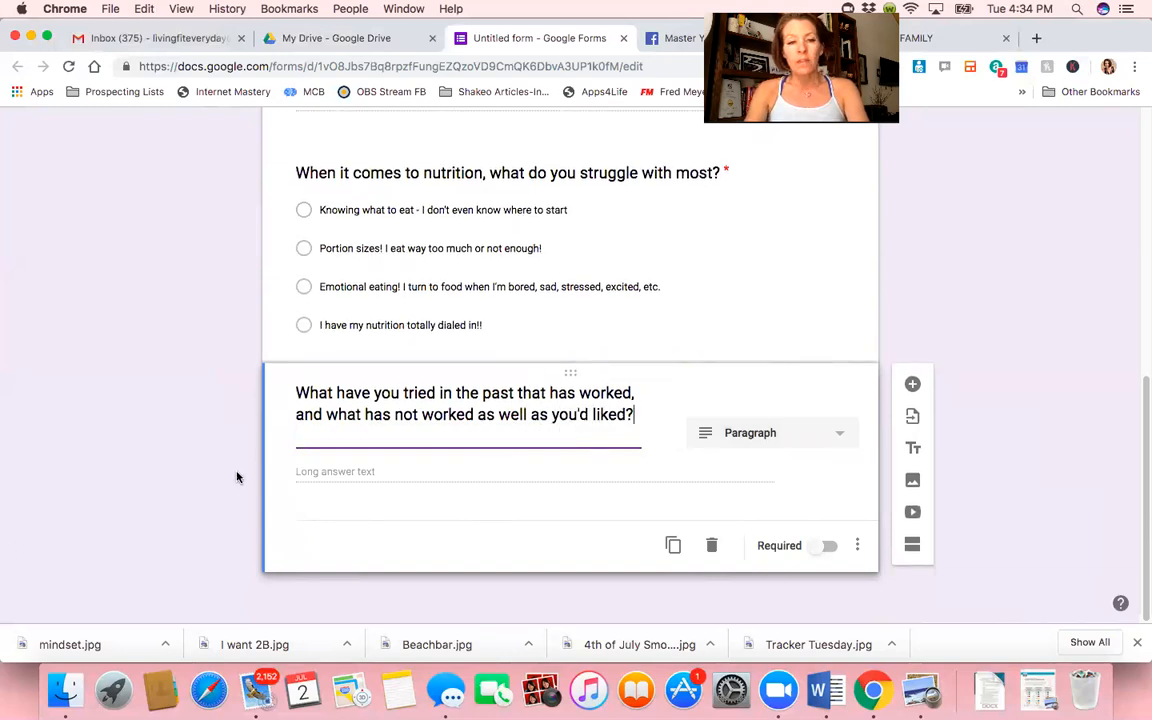
click(403, 498)
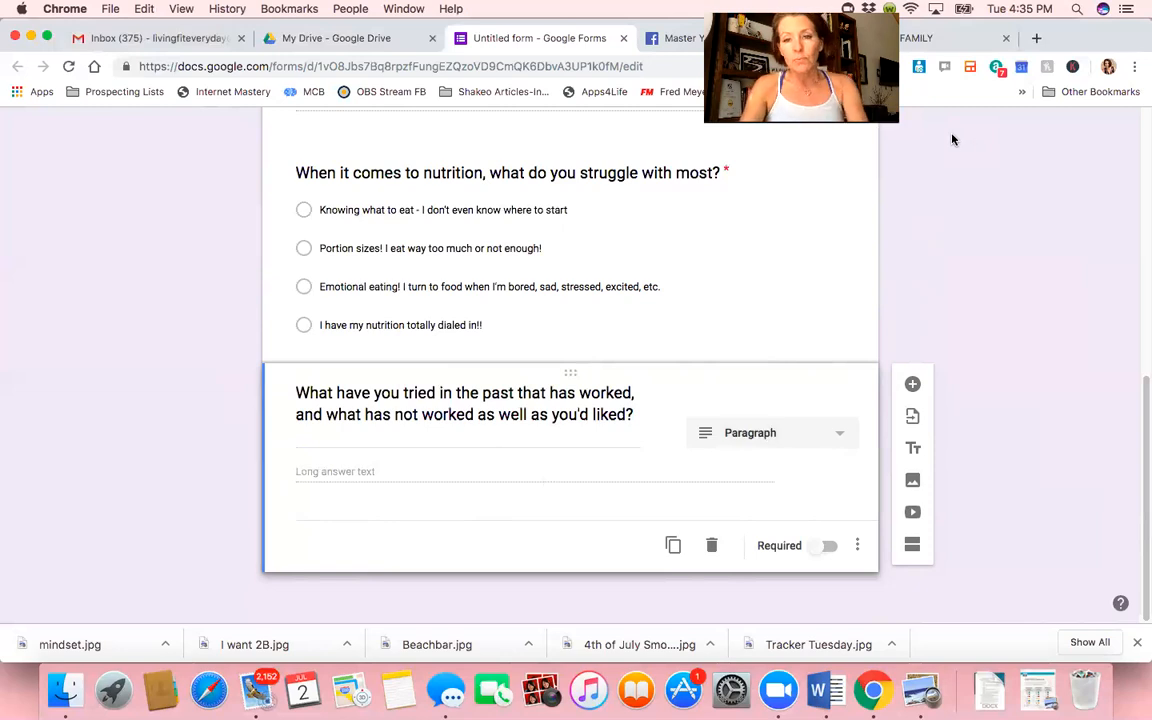
click(826, 546)
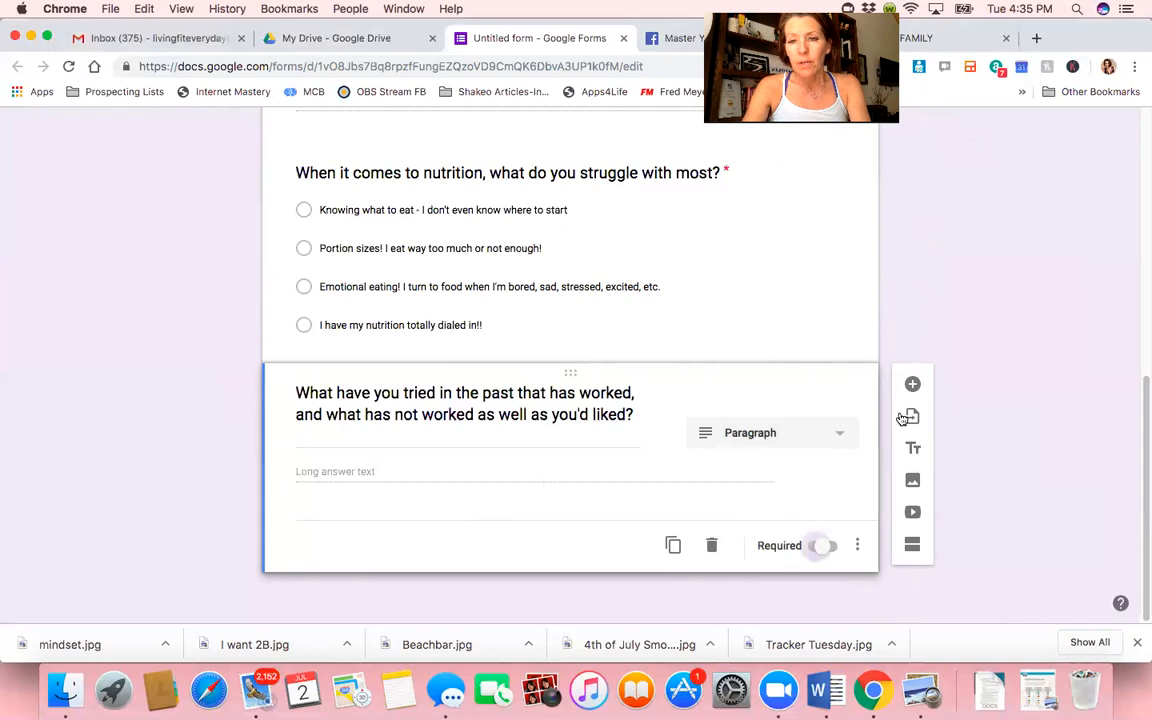
Add a new question titled "Are you currently exercising? What kind of workouts do you like most?".
click(912, 384)
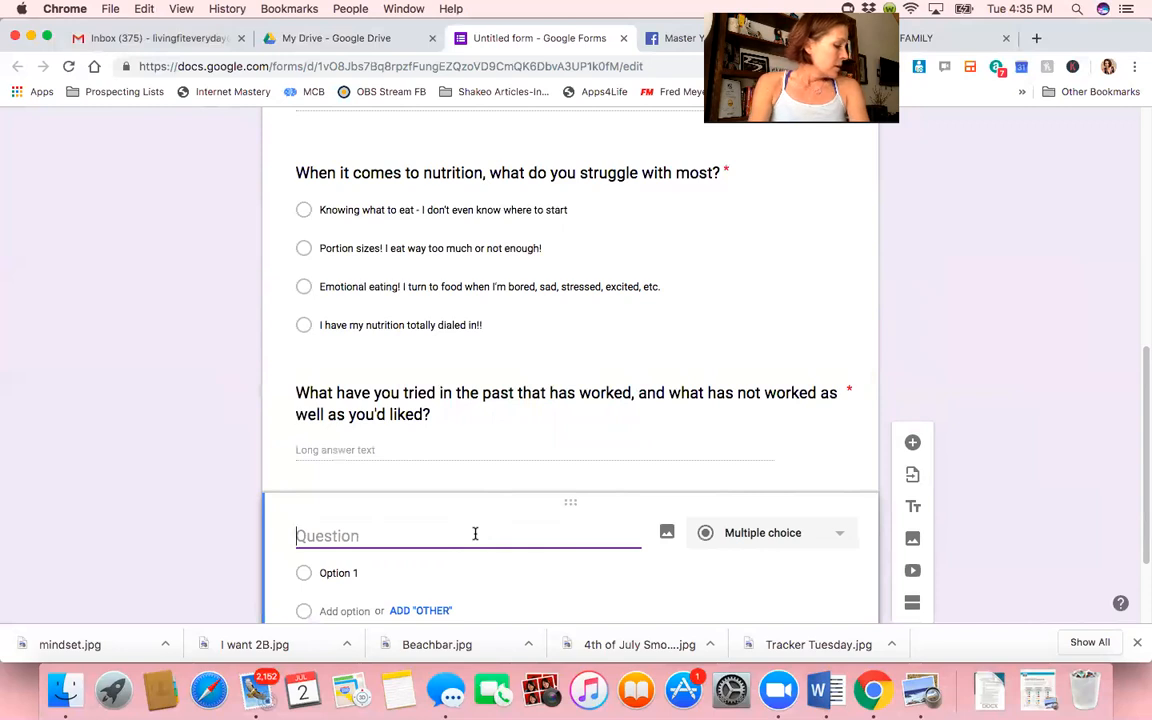
text(Are yo)
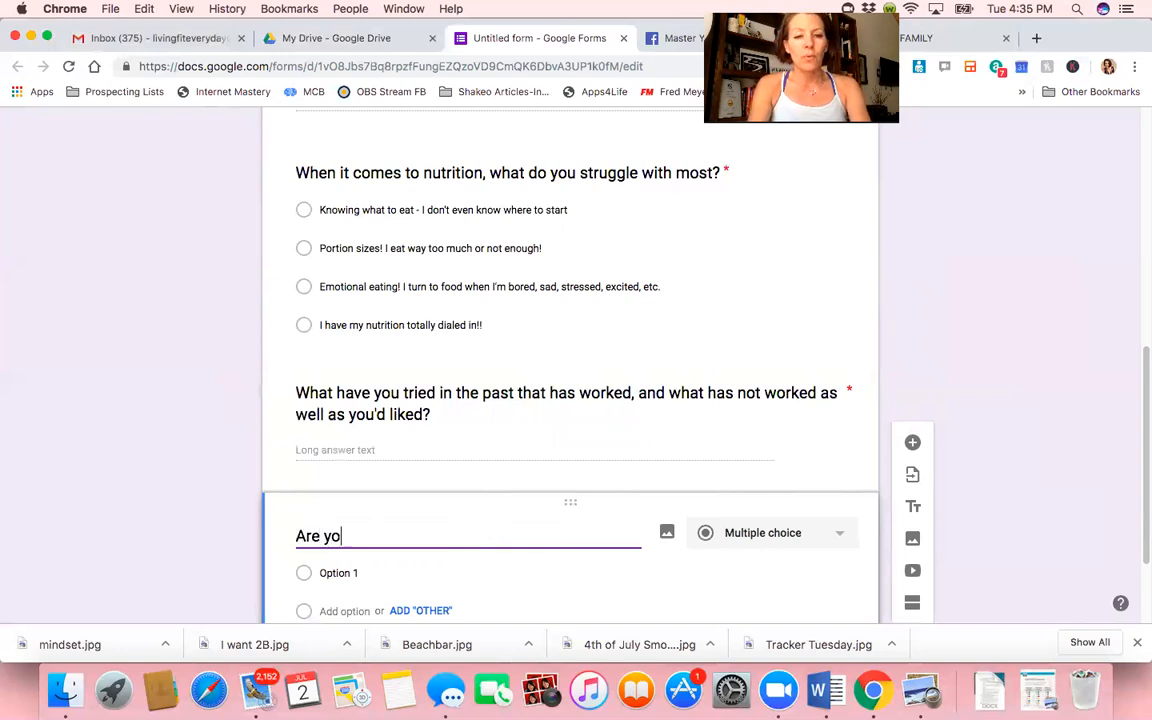
text(u currently ex)
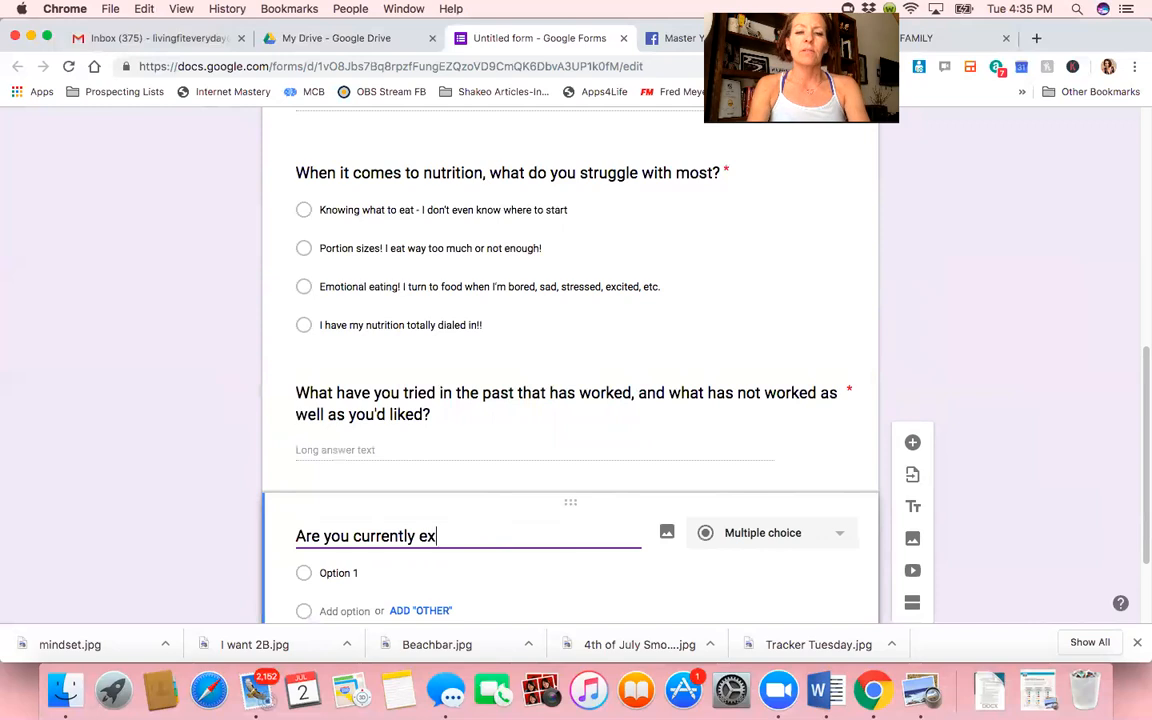
text(ercising? Wha)
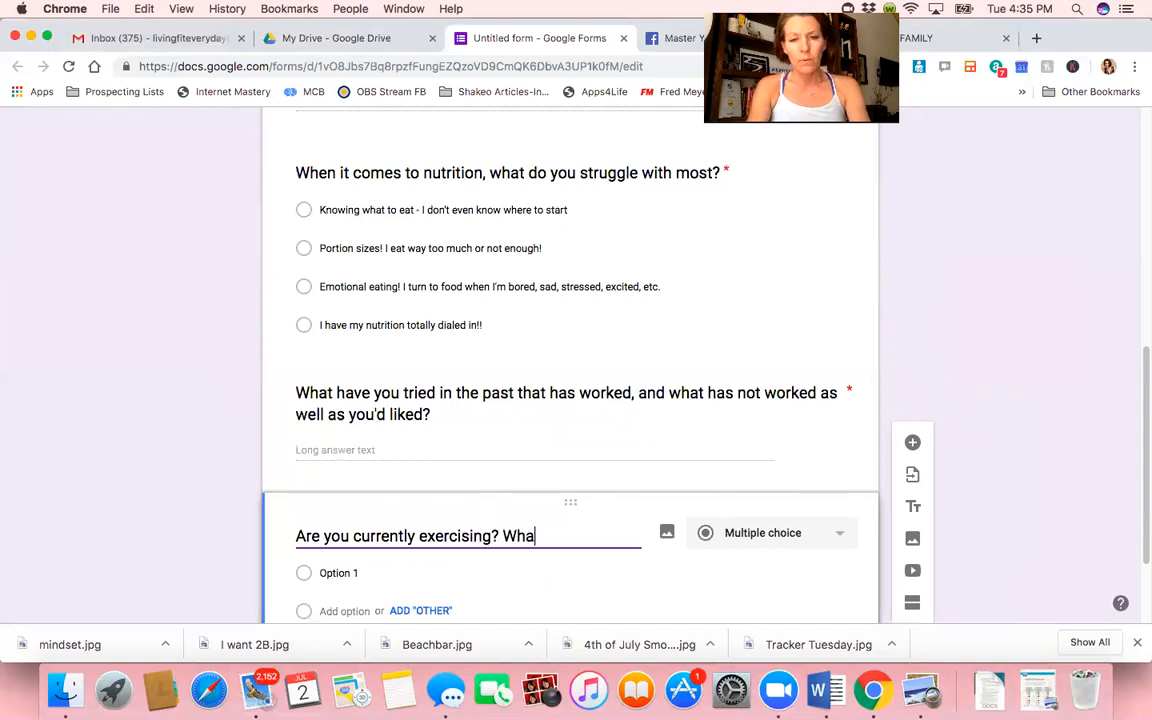
text(t kind of workouts do yo)
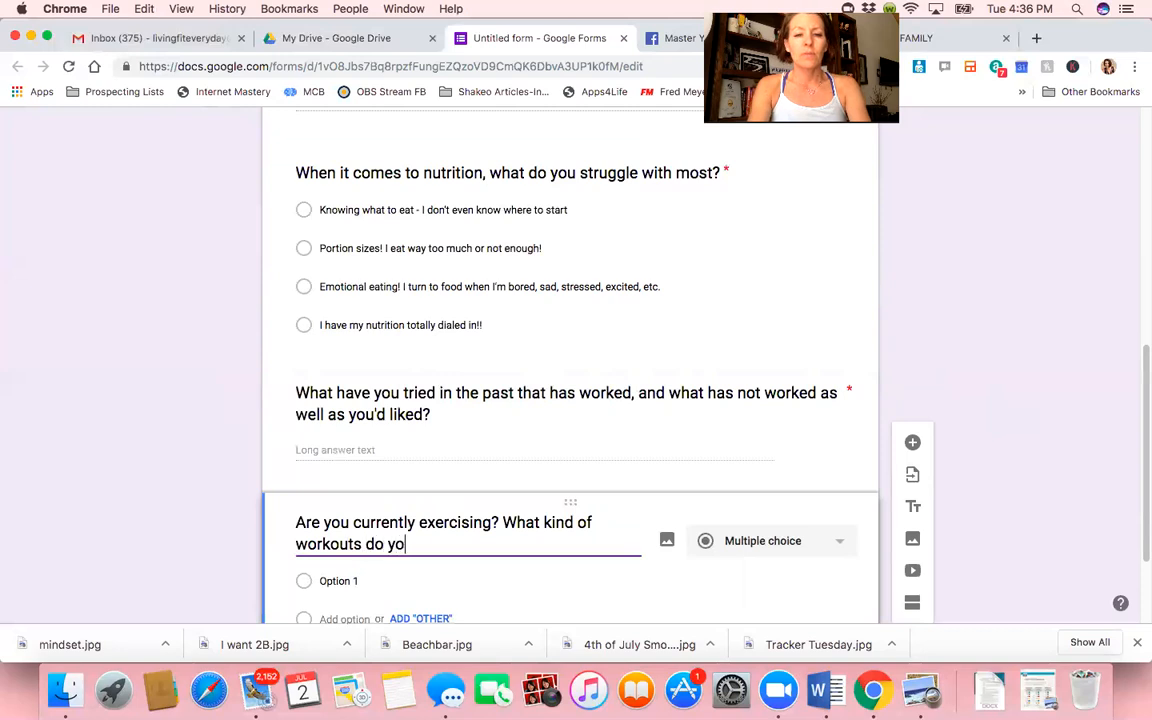
text(u like most?)
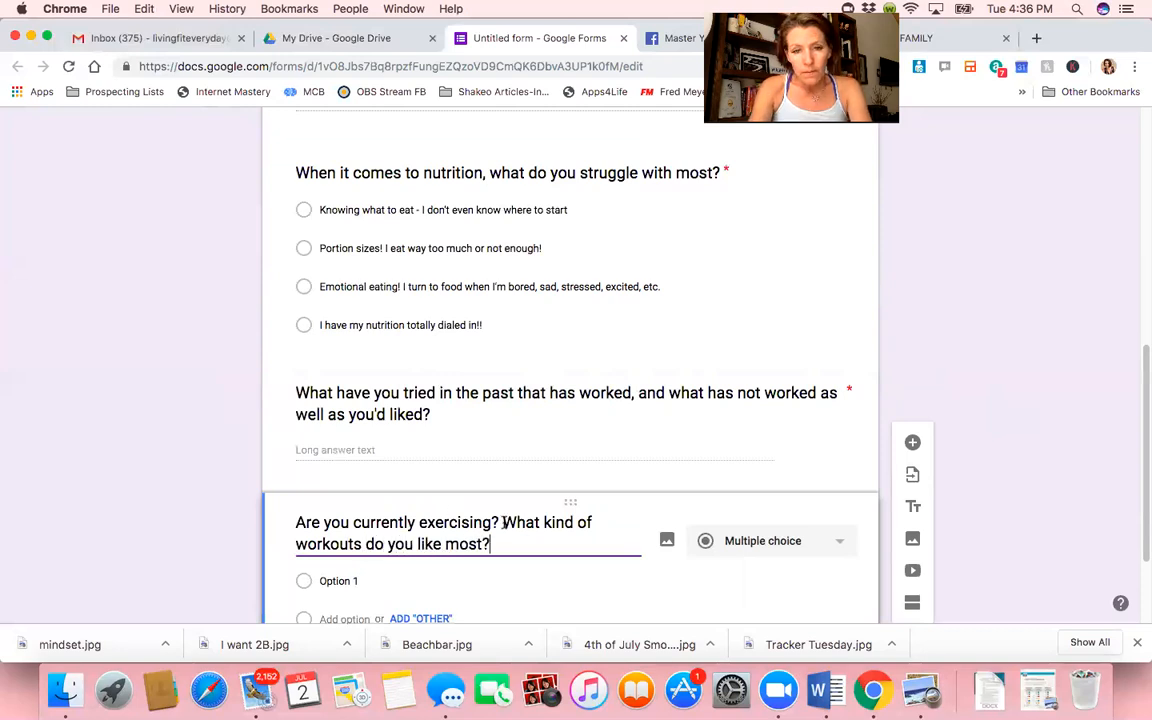
Remove "Are you currently exercising?" from the workout question's title, keeping only "What kind of workouts do you like most?".
drag(500, 523, 270, 533)
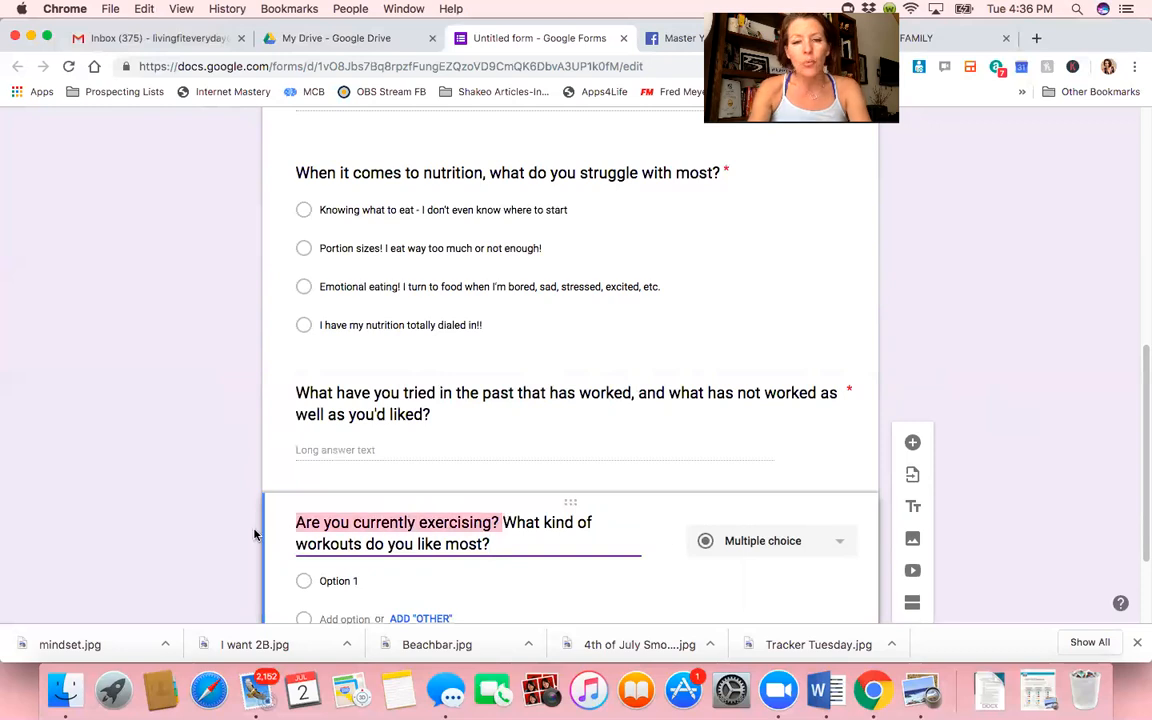
scroll(349, 597, down, 1)
scroll(349, 597, down, 1)
scroll(349, 597, down, 2)
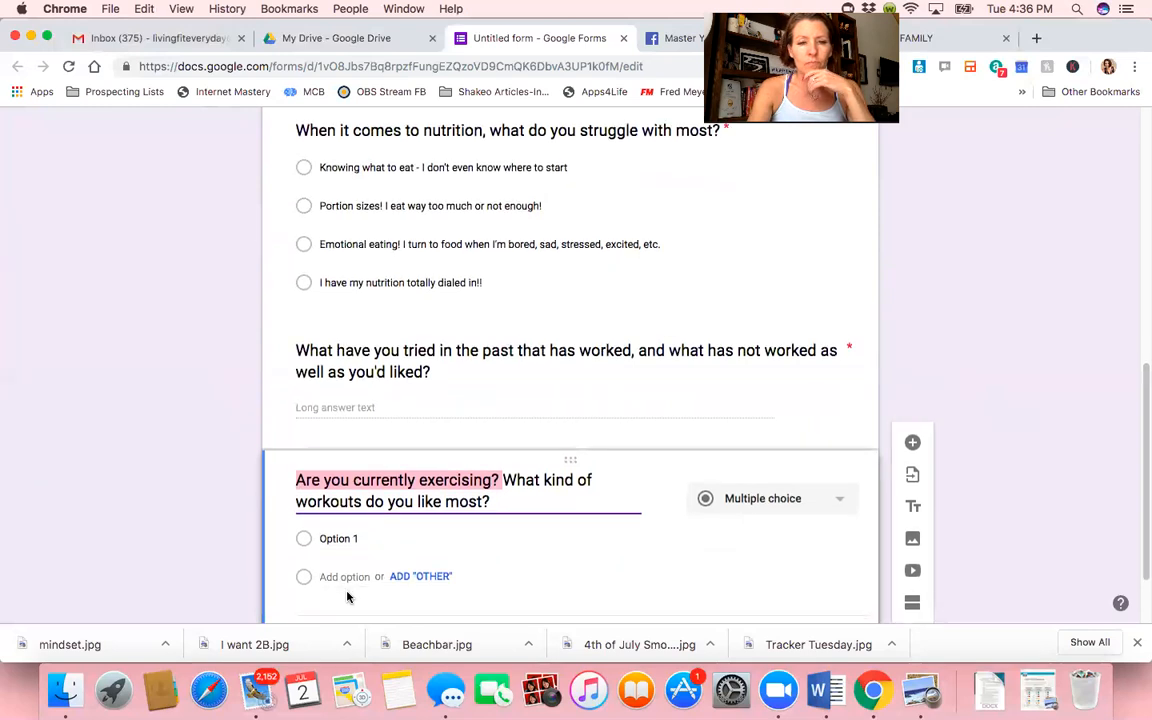
scroll(349, 597, up, 10)
scroll(420, 565, down, 8)
scroll(420, 565, down, 5)
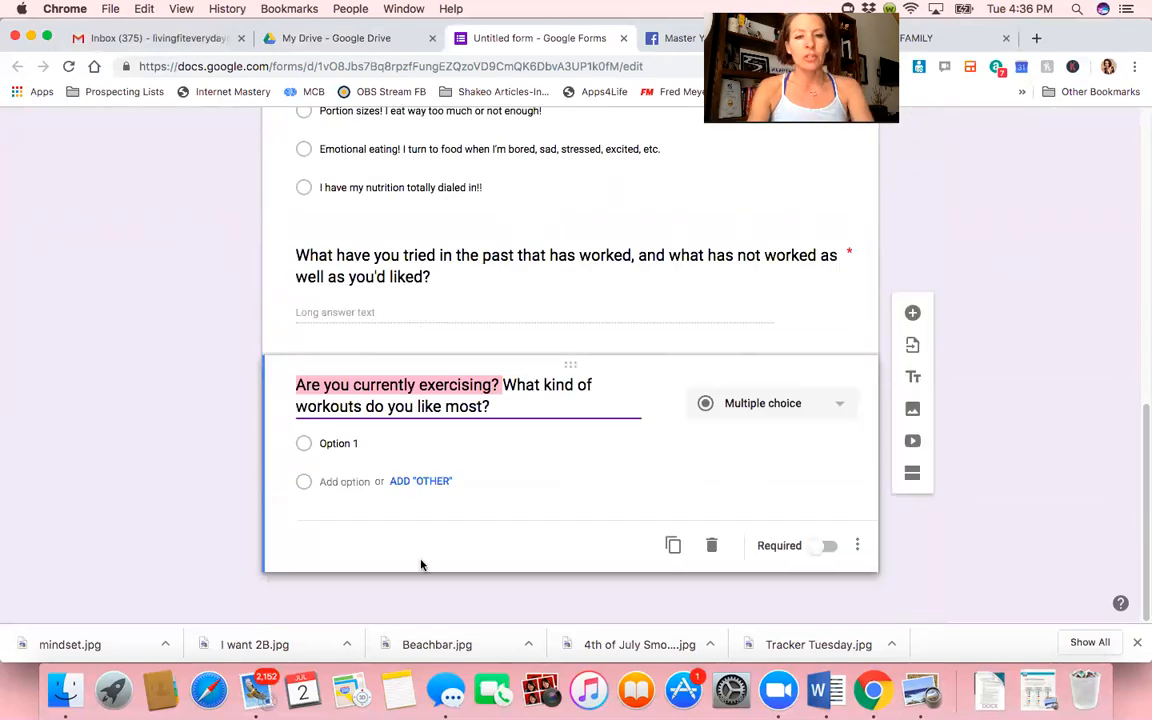
key(BackSpace)
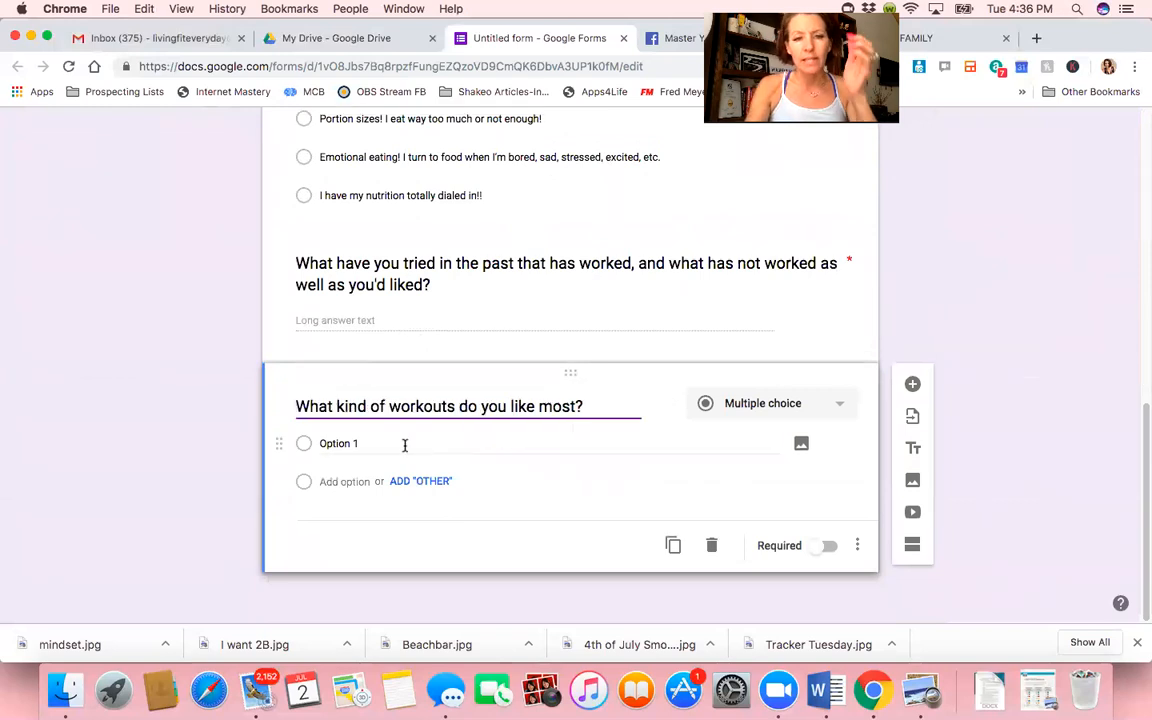
Set the workout question's first option to "Interval / Cardio" and add a second option "Yoga".
click(348, 446)
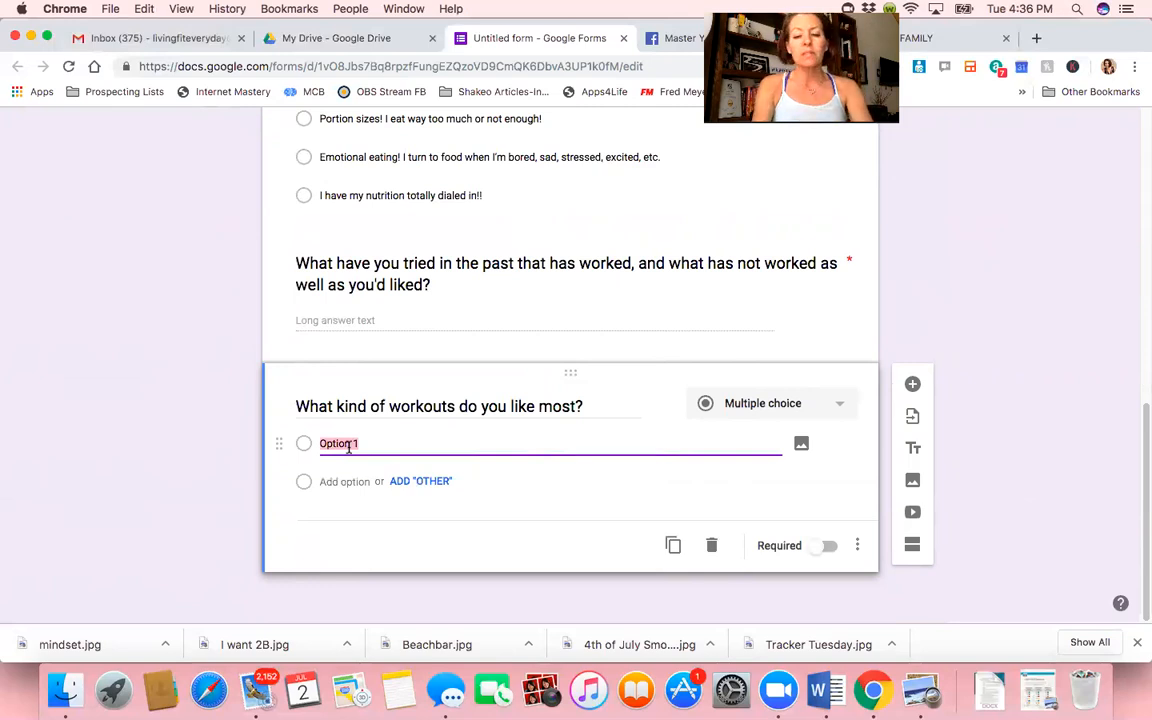
text(Interval / Cardio)
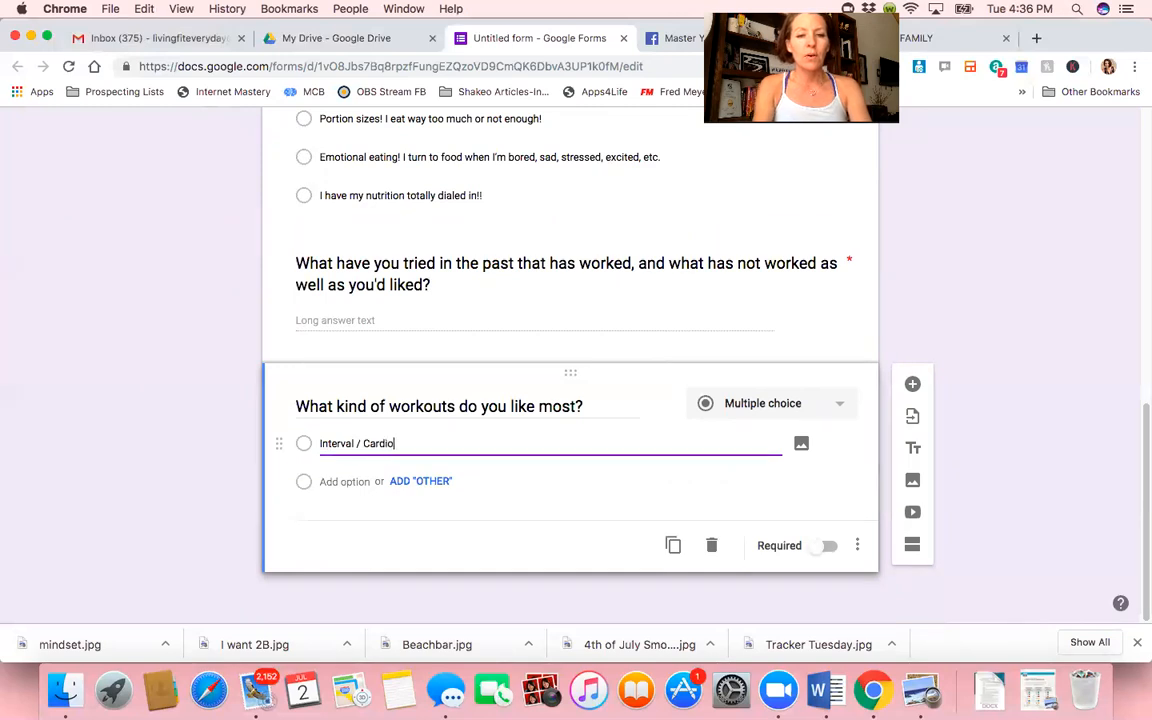
click(345, 481)
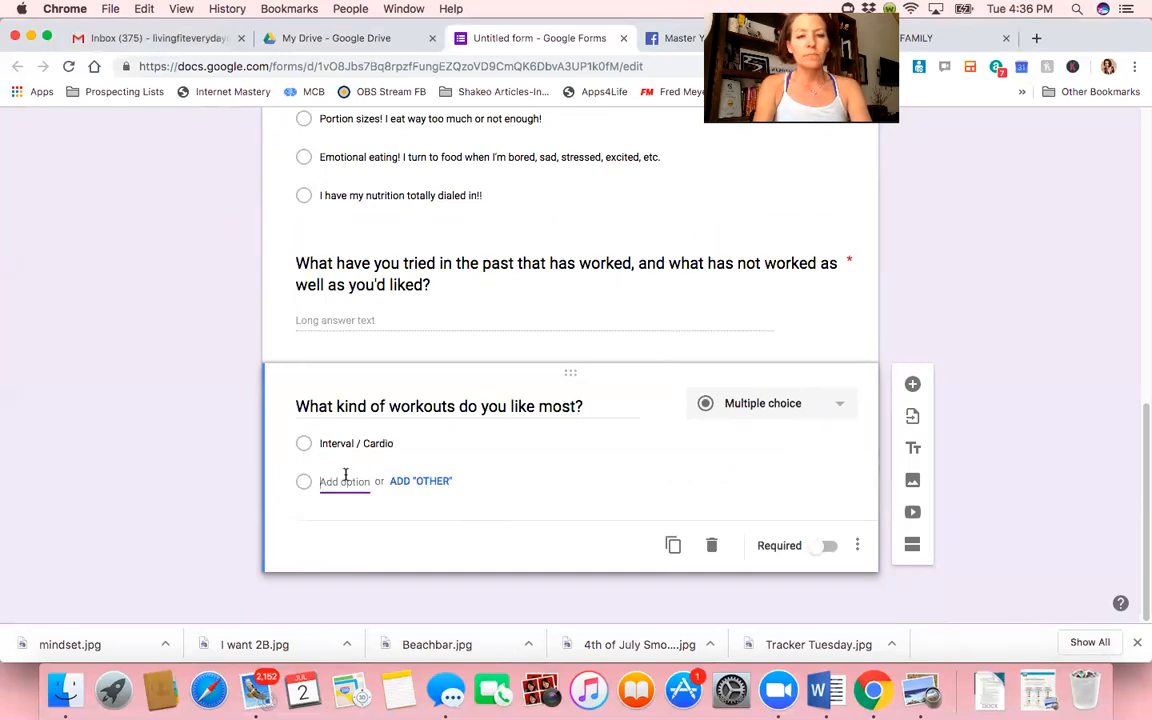
text(Yoga)
Add a third option to the workout question reading "Resistance Training / Weights".
click(338, 511)
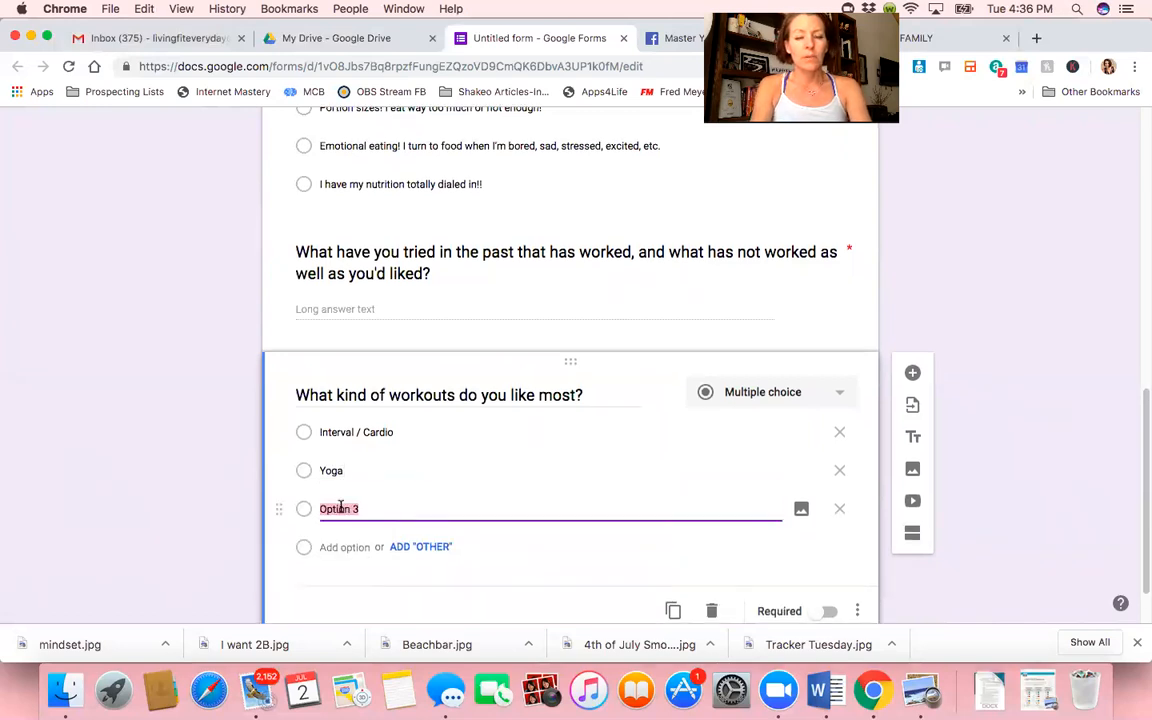
text(We)
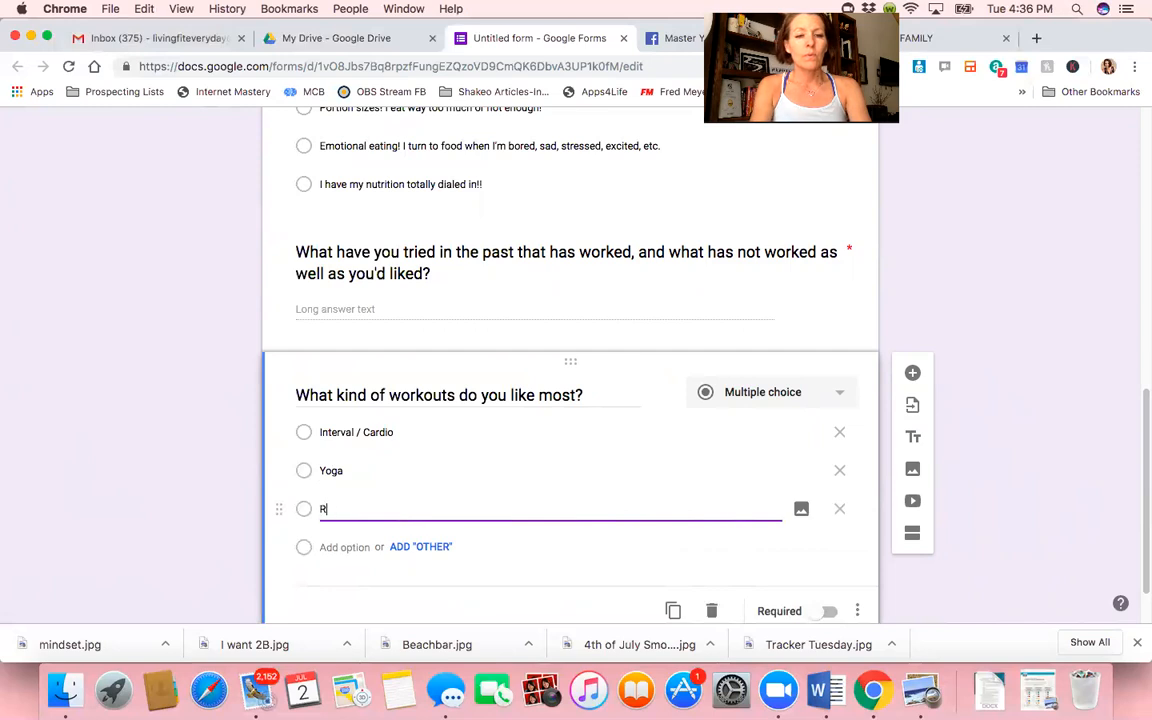
text(sistance Trai)
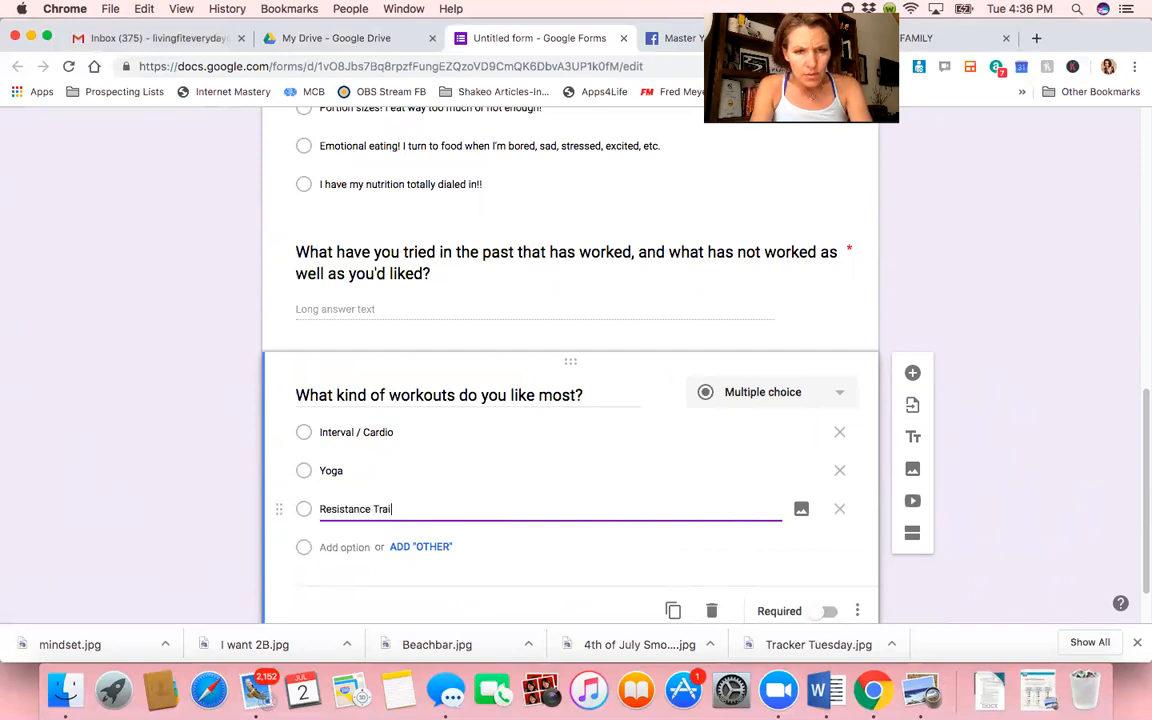
text(ning / Weight)
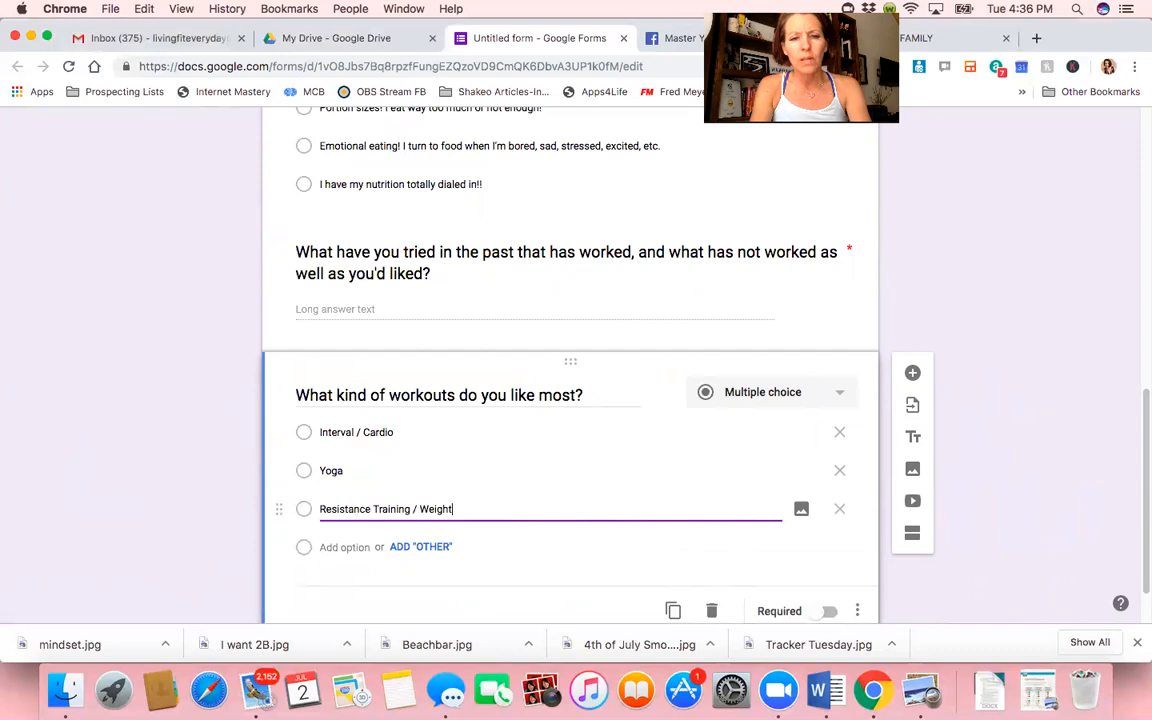
text(s)
Add a fourth option to the workout question reading "Dance".
click(330, 547)
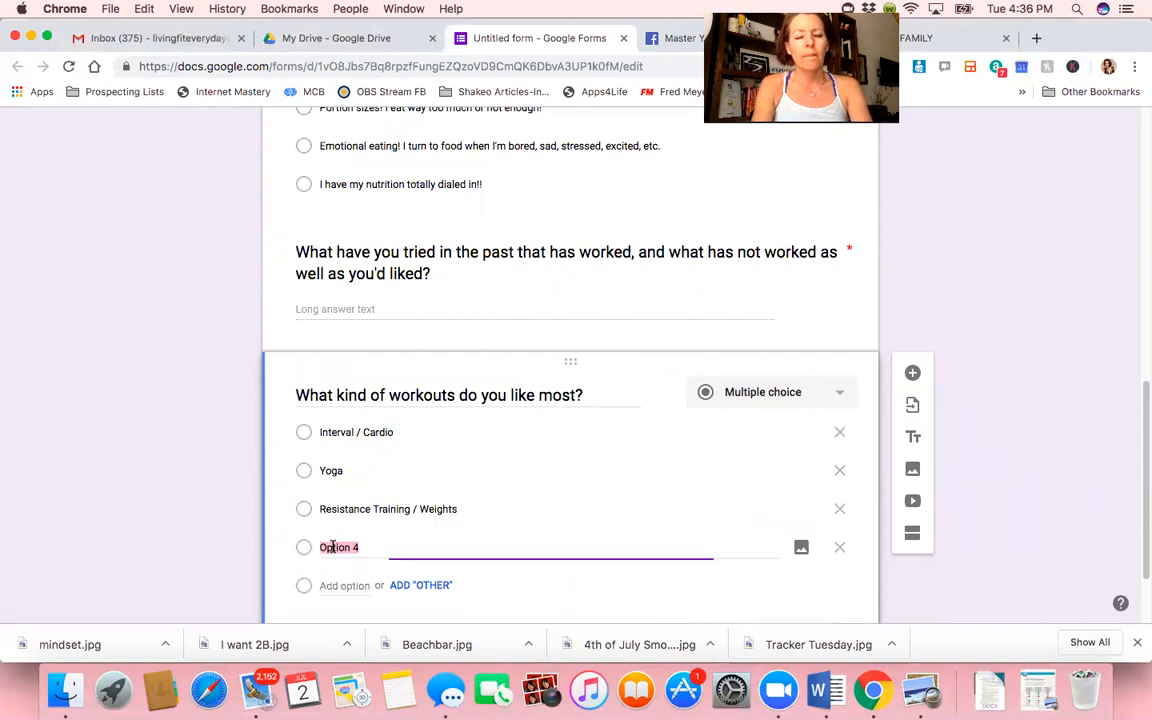
text(Dan)
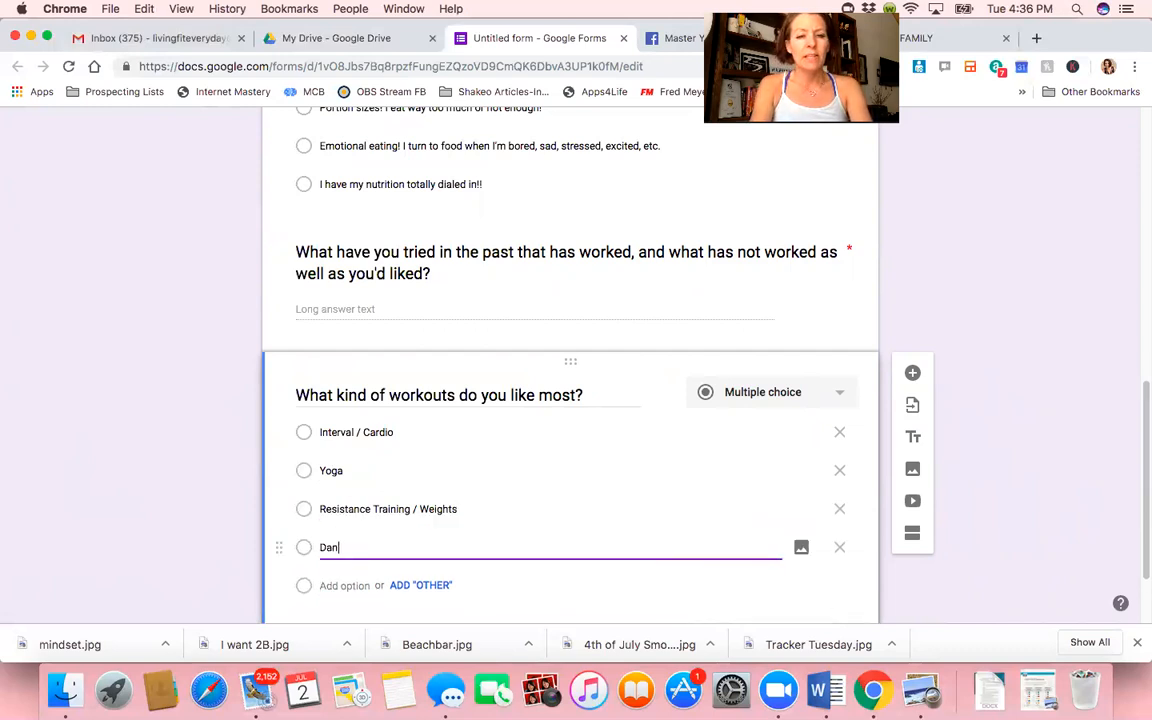
text(ce / )
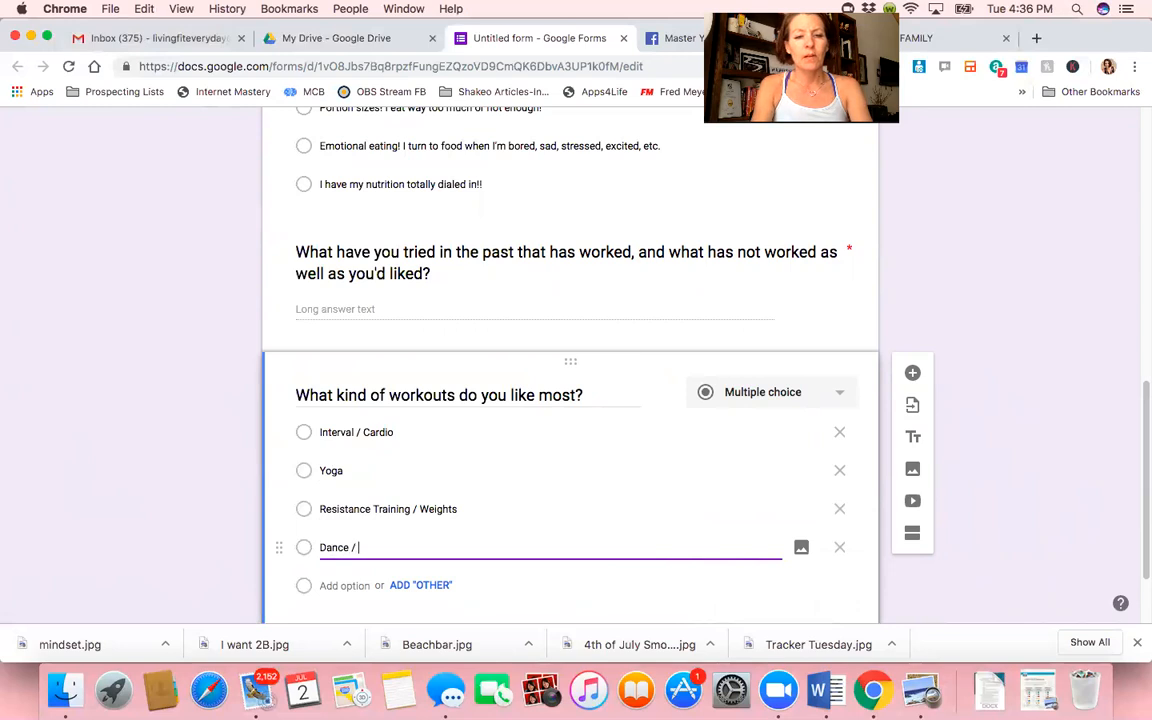
text(sty)
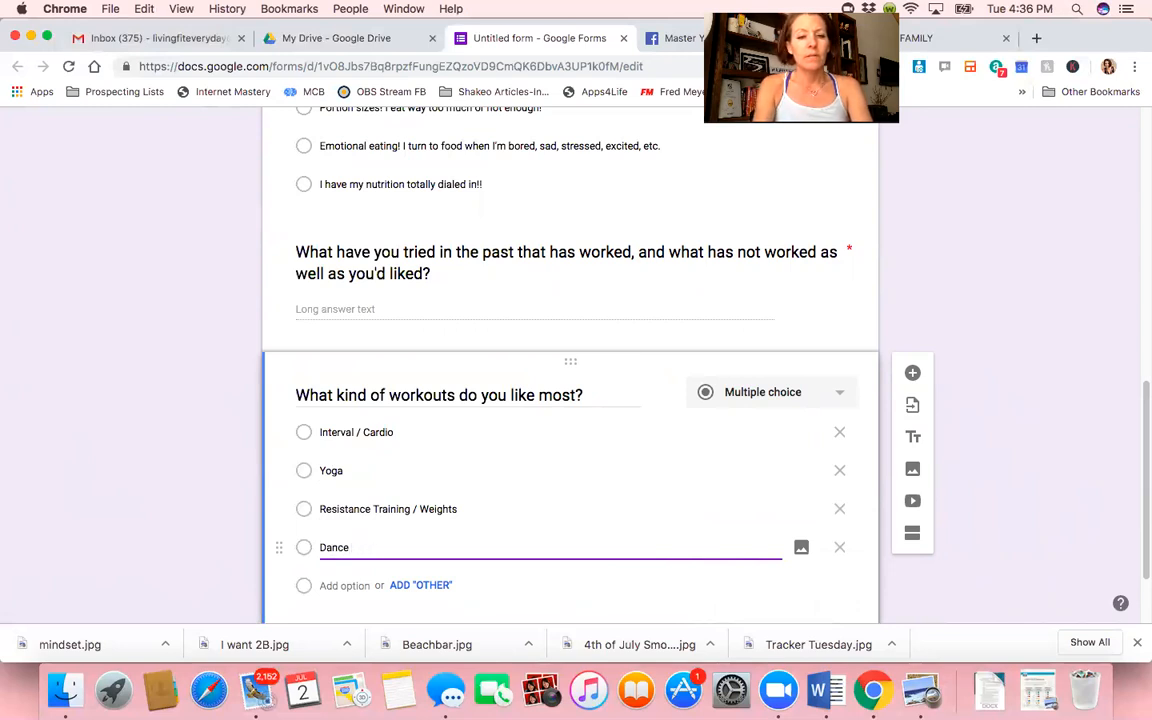
Add a fifth option to the workout question reading "Walking my dog".
scroll(316, 586, up, 1)
click(368, 590)
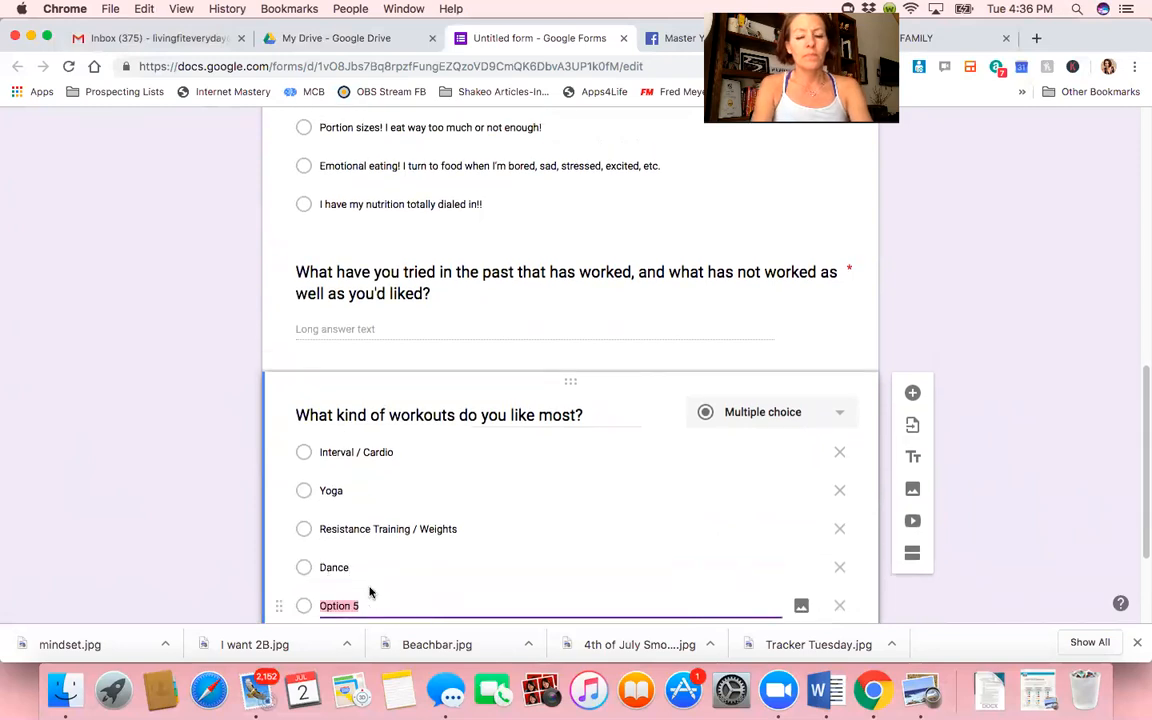
text(Walking my dog)
scroll(380, 565, down, 1)
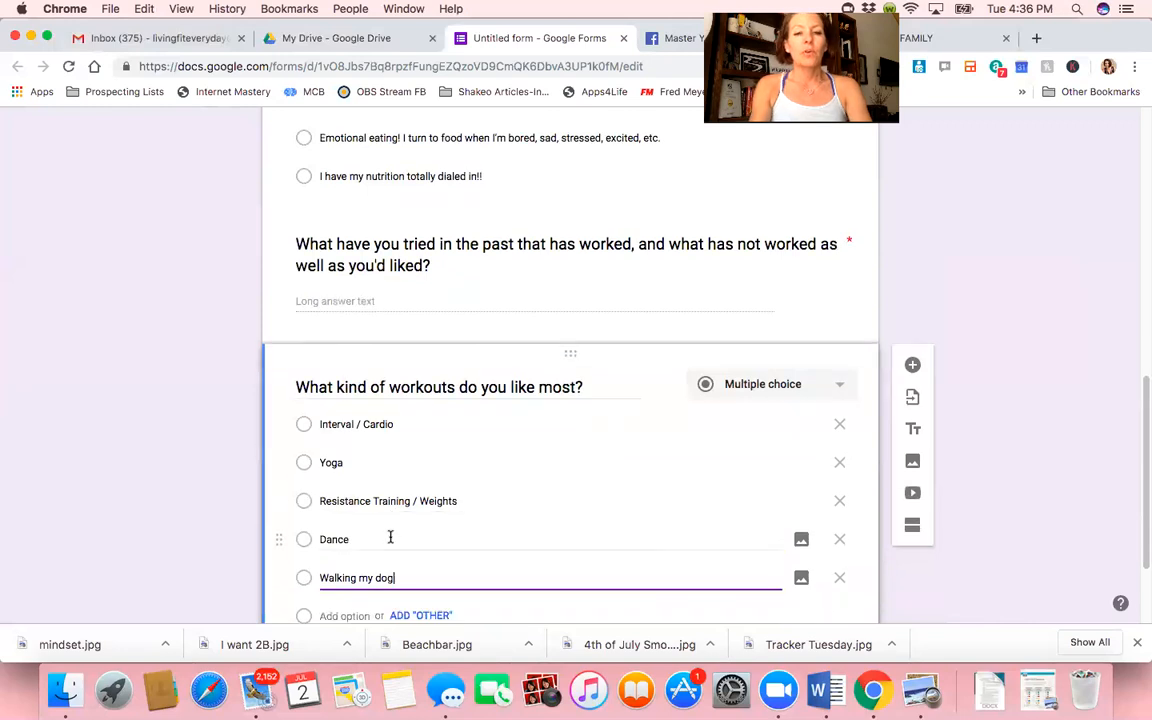
Make the "What kind of workouts do you like most?" question required.
scroll(793, 452, down, 2)
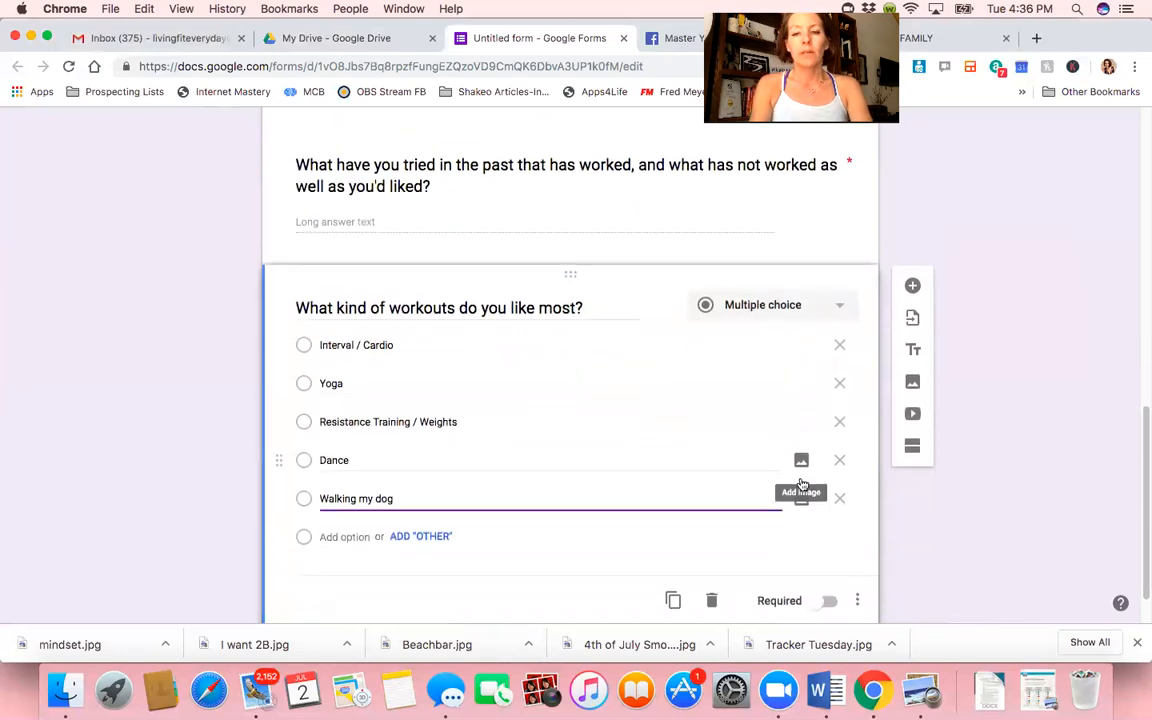
click(830, 600)
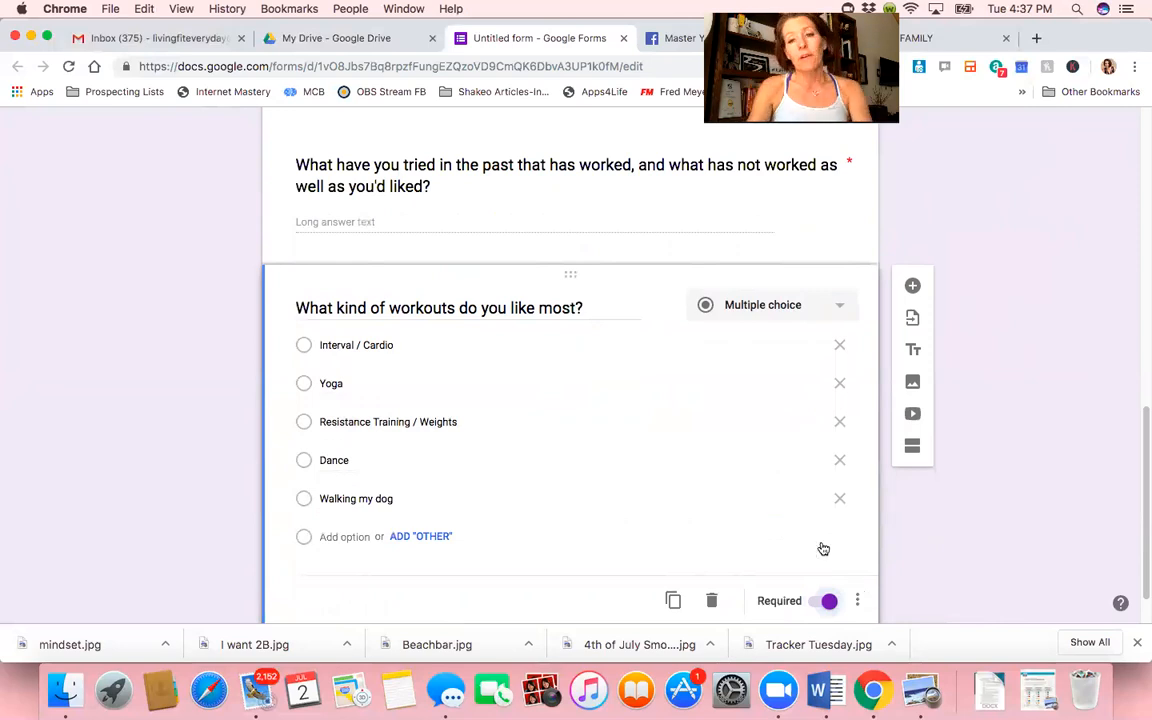
Review the form's questions from the title and email address through the workout question.
scroll(715, 419, up, 15)
scroll(764, 422, down, 5)
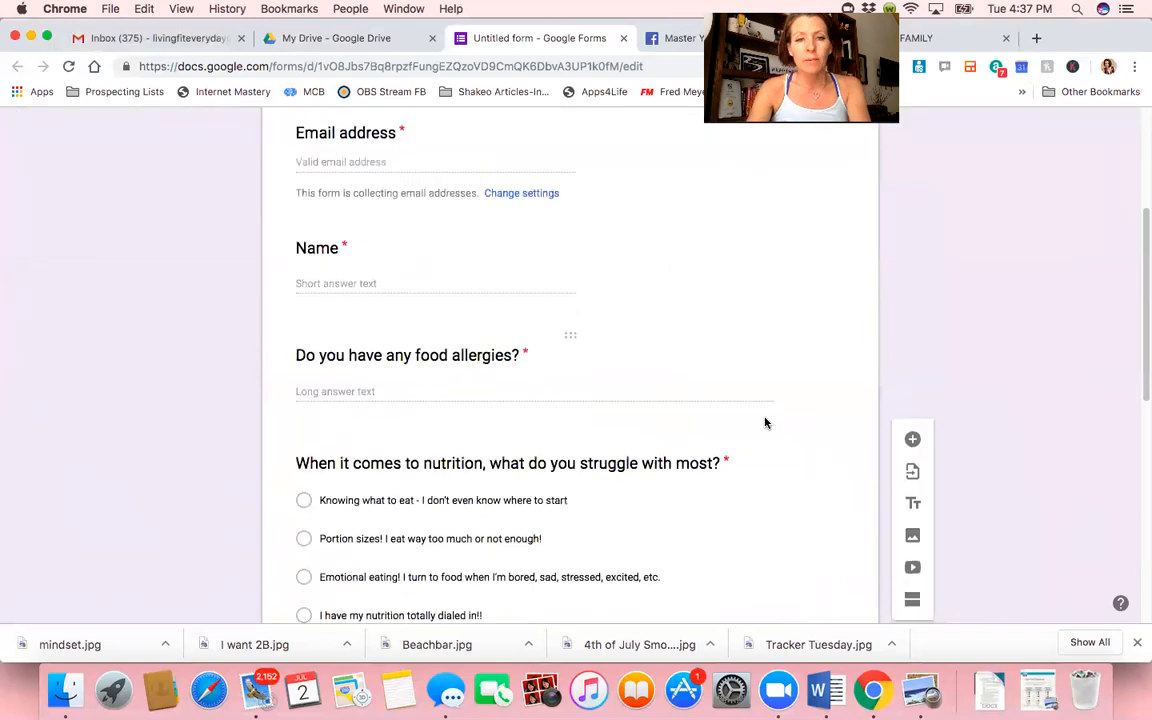
scroll(819, 433, down, 3)
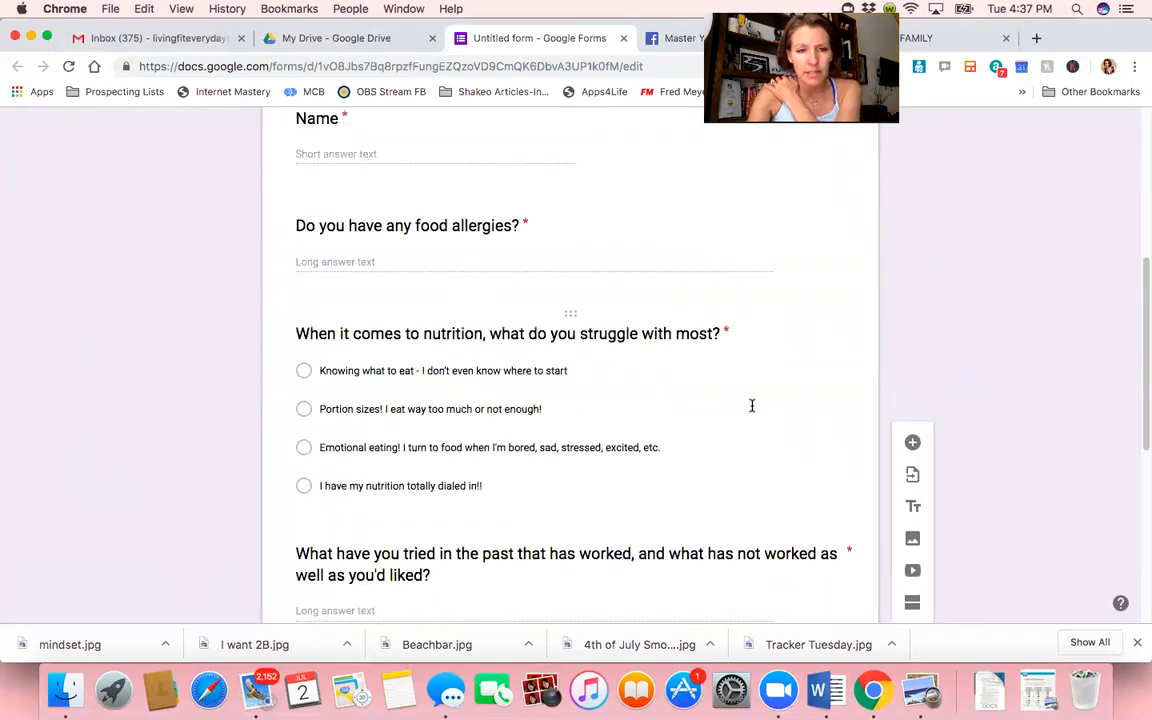
scroll(946, 437, down, 1)
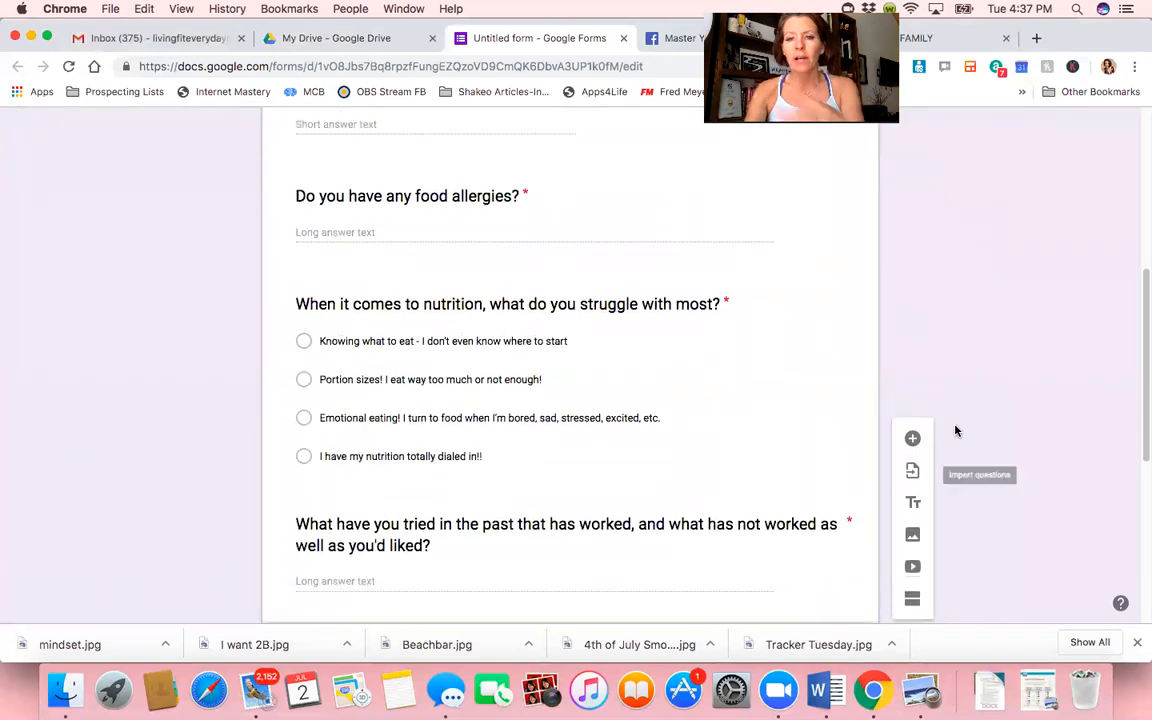
scroll(954, 430, down, 3)
scroll(841, 476, down, 5)
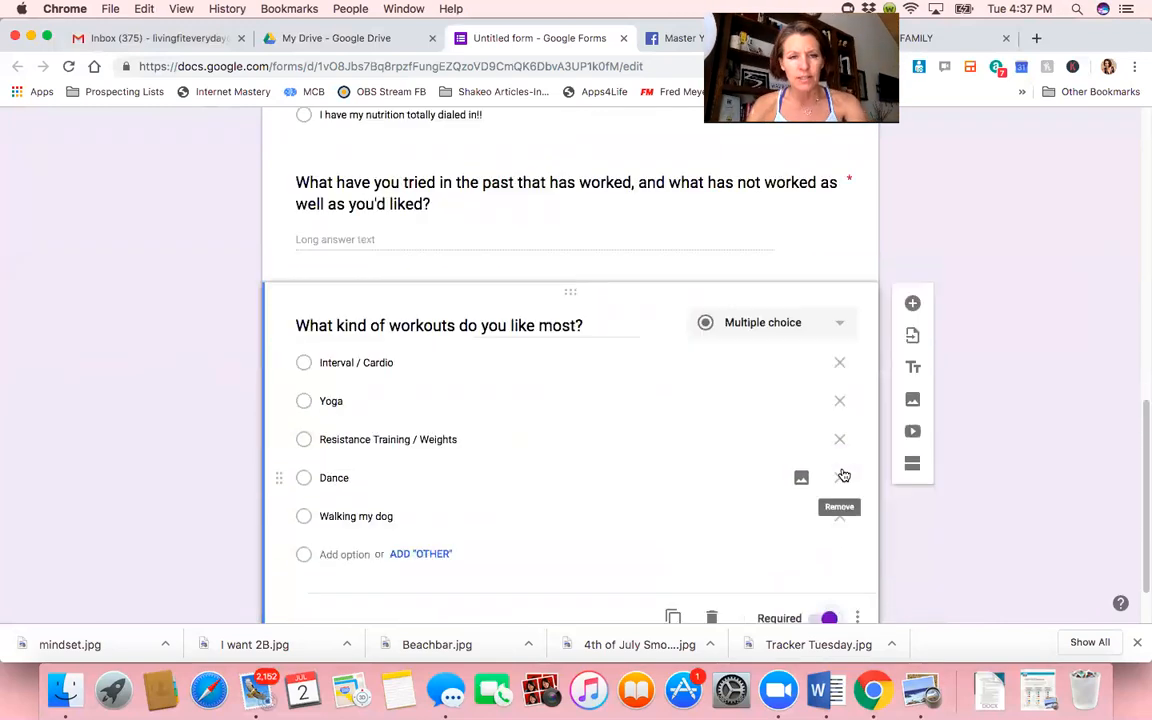
scroll(841, 472, up, 15)
scroll(859, 464, down, 1)
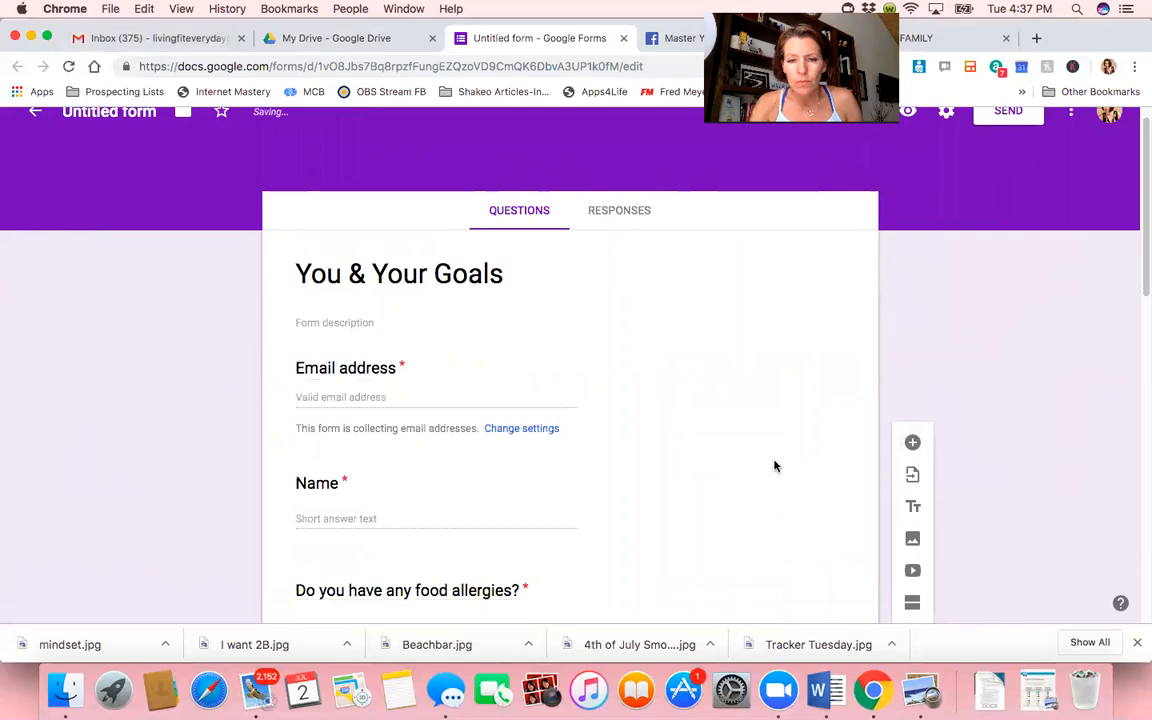
Add a linear scale question starting "On a scale from 1-10 how ready are you to make a change in your life, push past".
scroll(775, 466, down, 15)
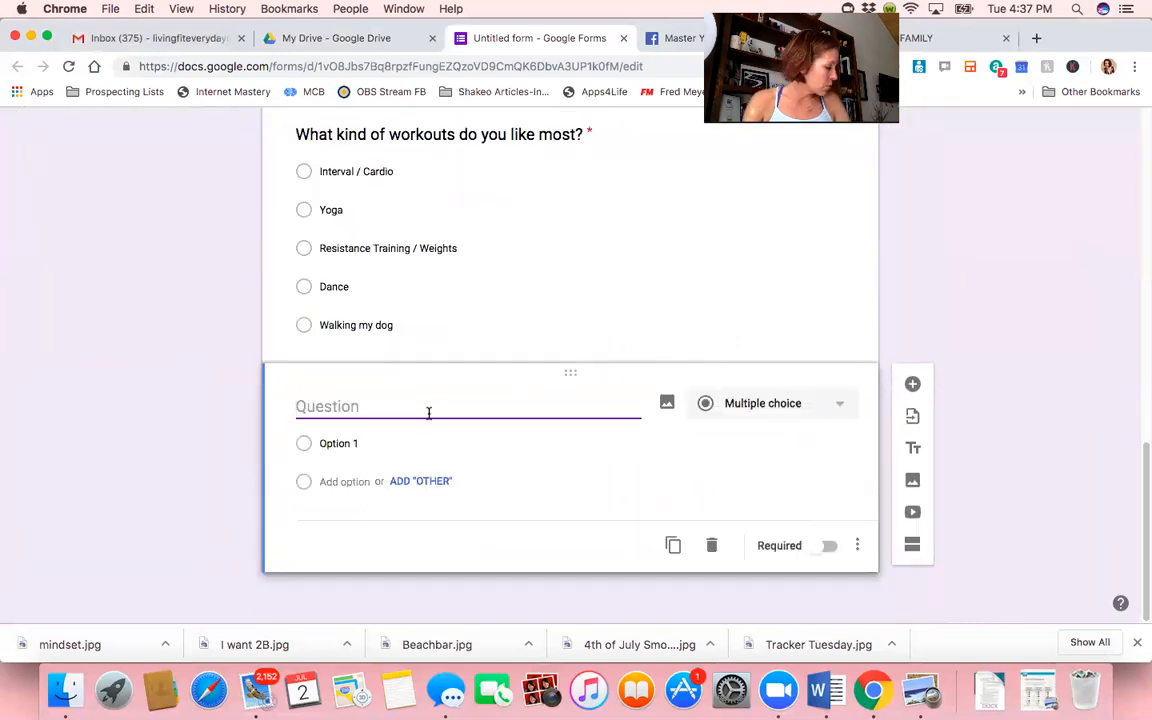
text(O)
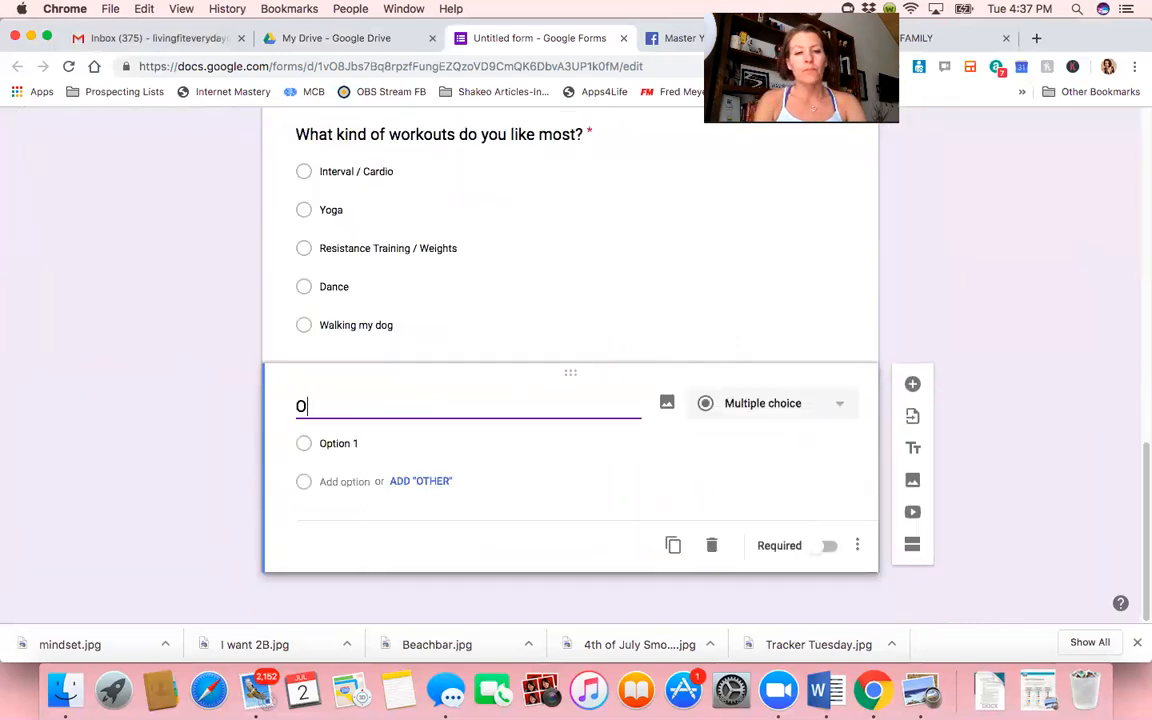
text(n scale)
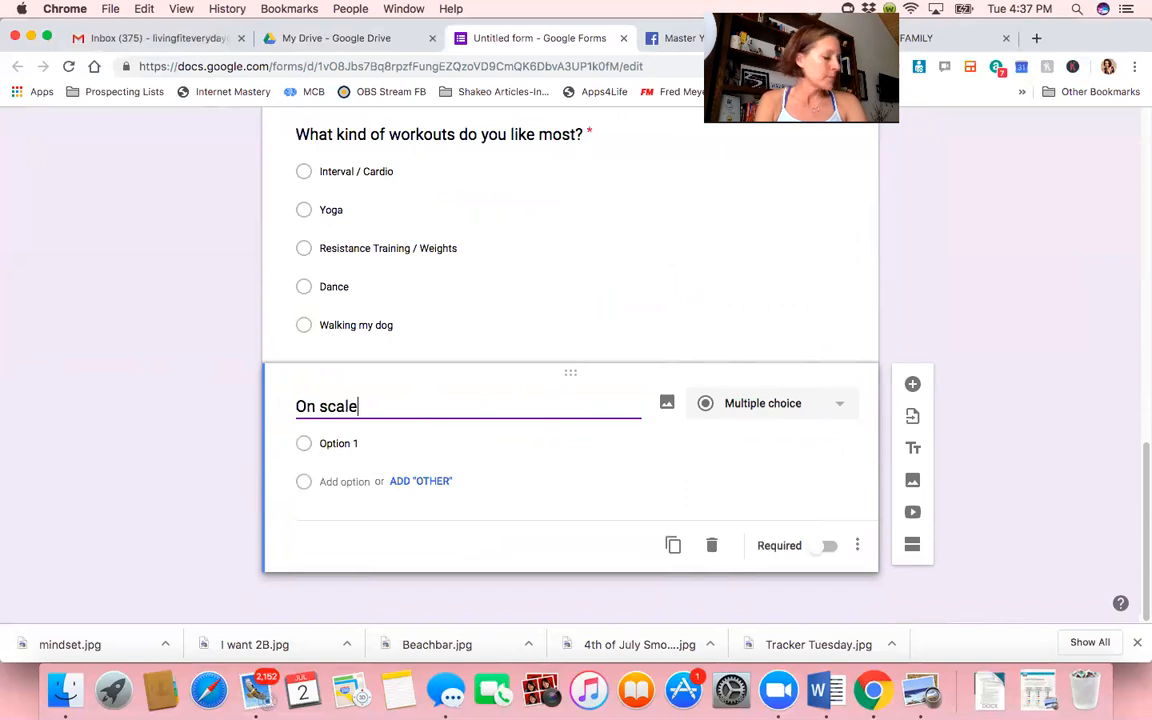
key(BackSpace)
key(BackSpace)
key(BackSpace)
key(BackSpace)
key(BackSpace)
text(a scale fro)
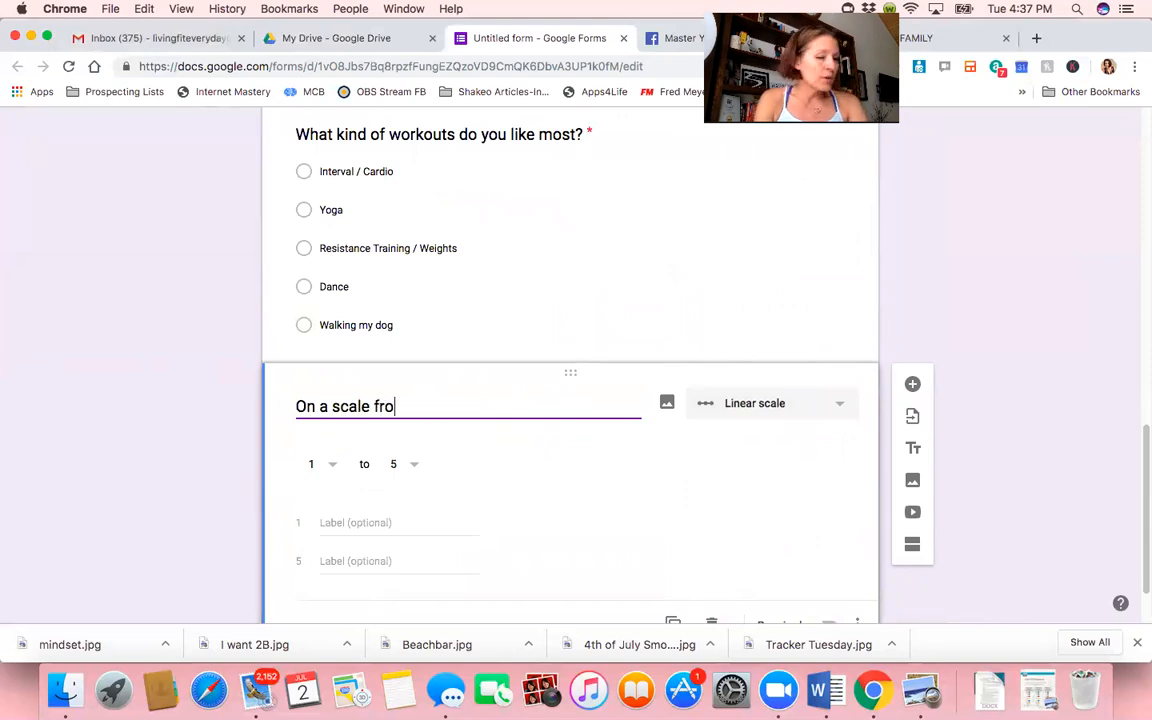
text(m 1-10 )
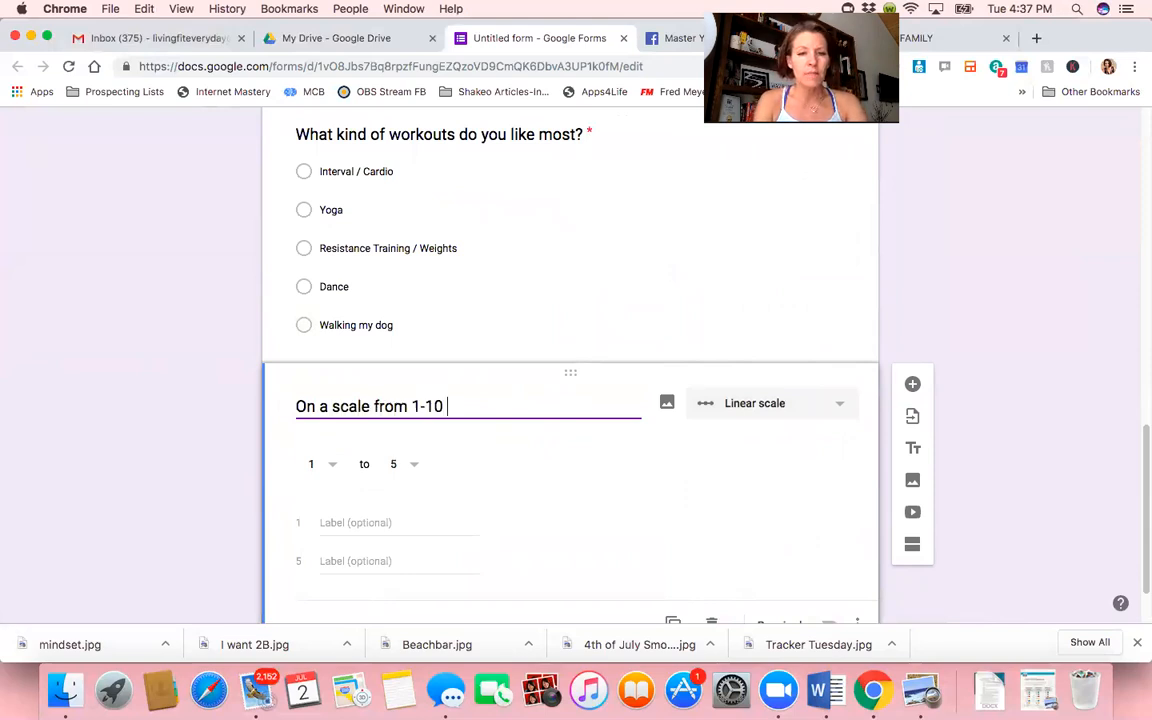
text(hosw rea)
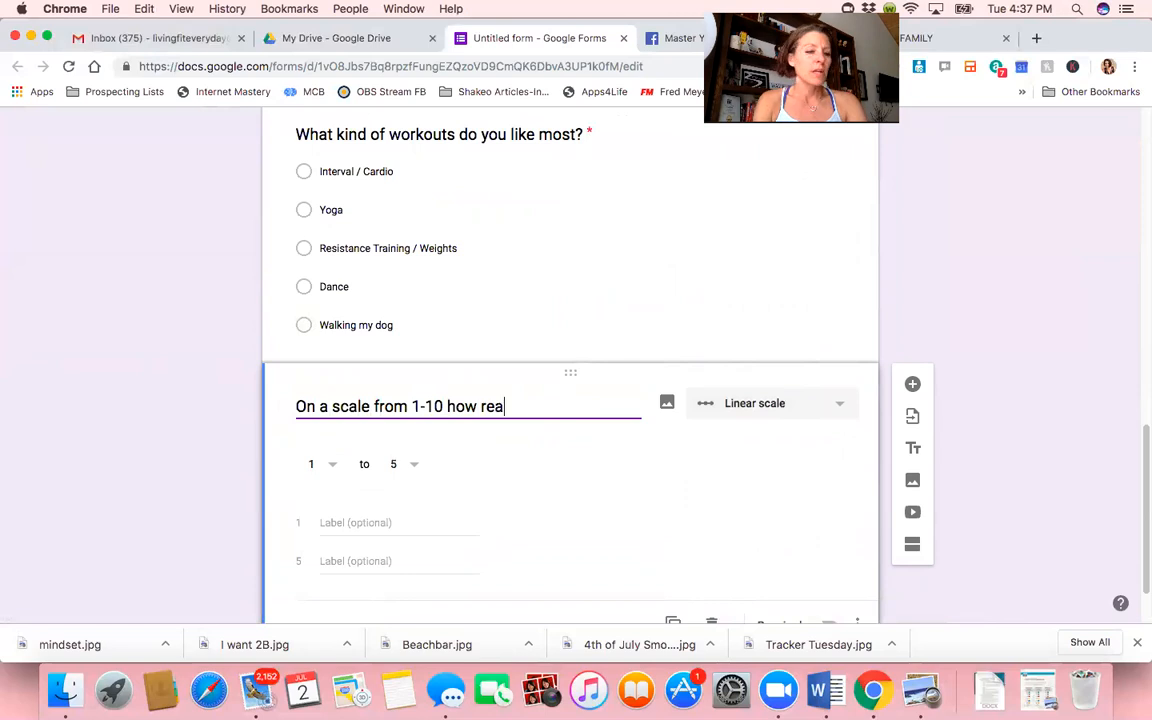
text(dy are you to mak)
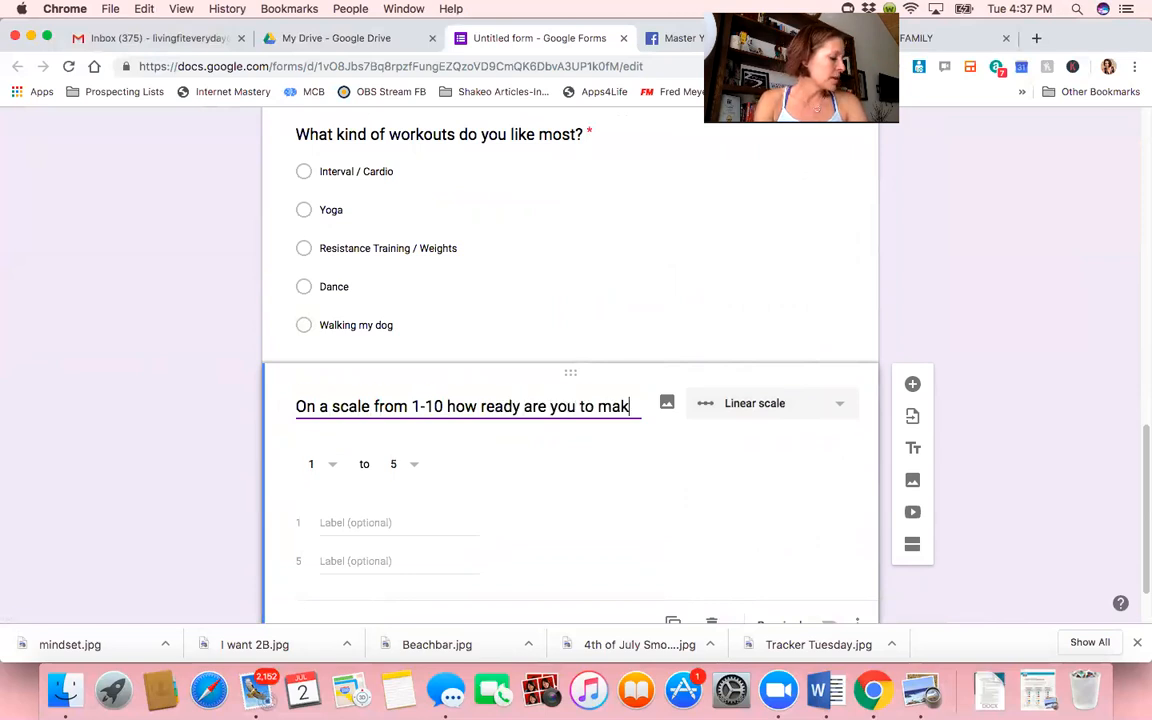
text(e a change in you)
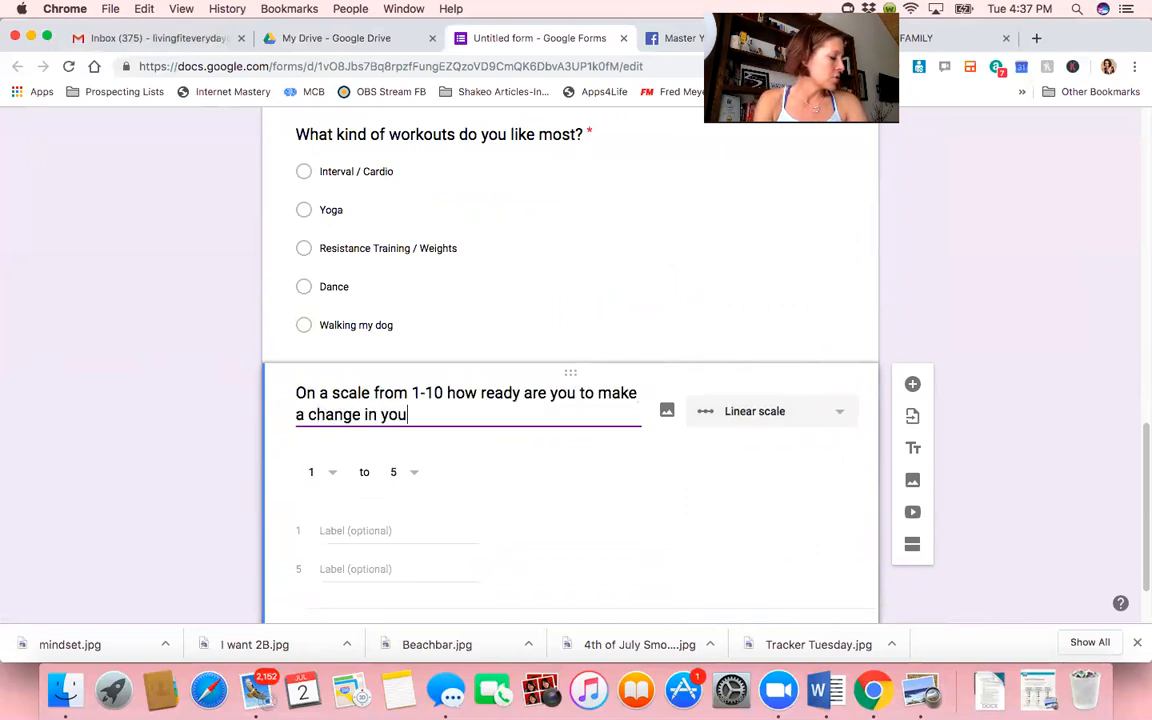
text(r life, pu)
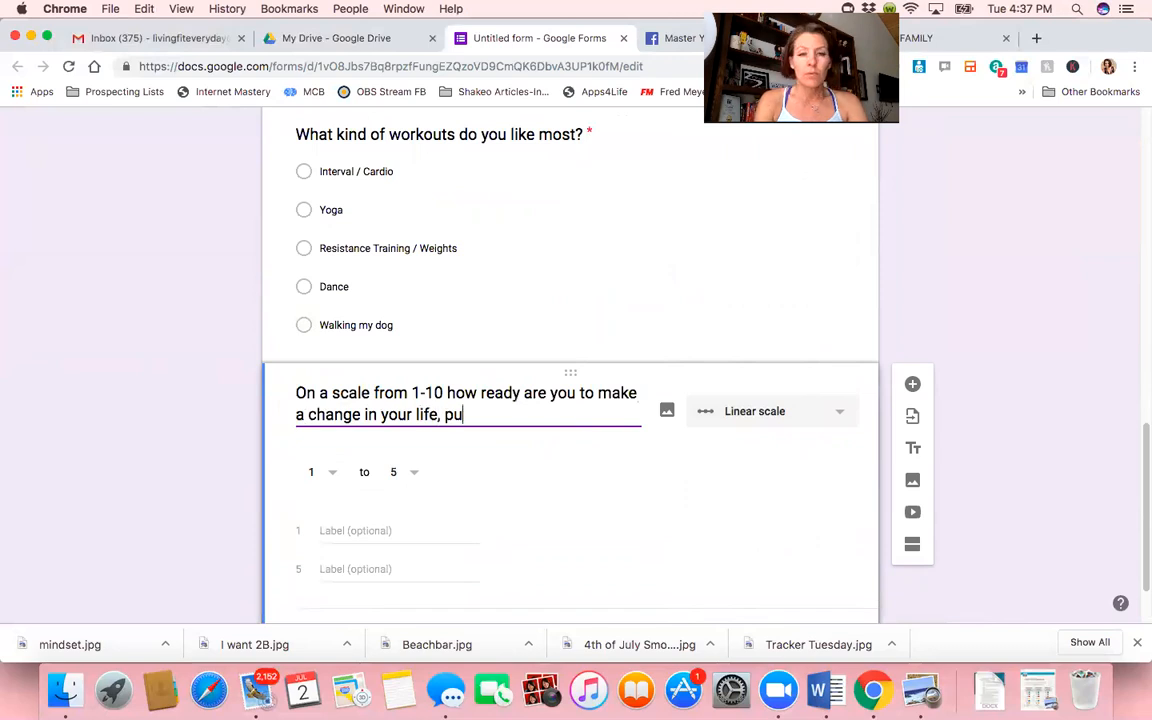
text(sh past)
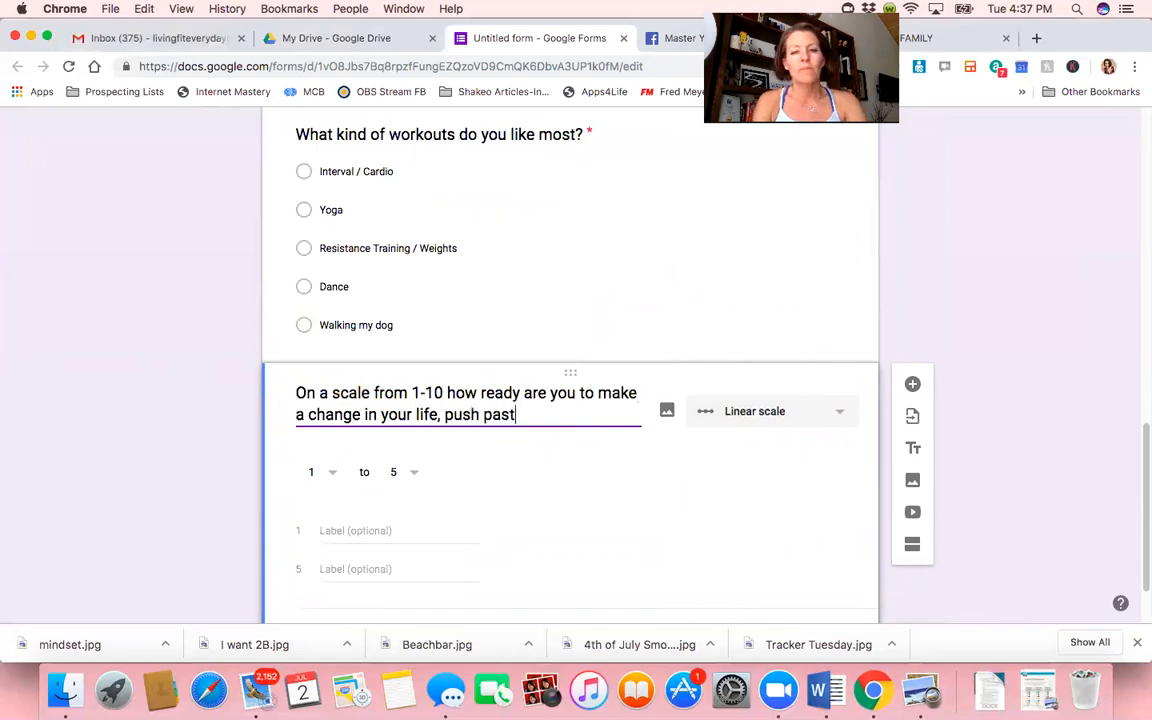
Complete the readiness question's text with "the excuses, and create lifestyle changes that will get you lasting results?!".
text( the excuses, and create lifestyle c)
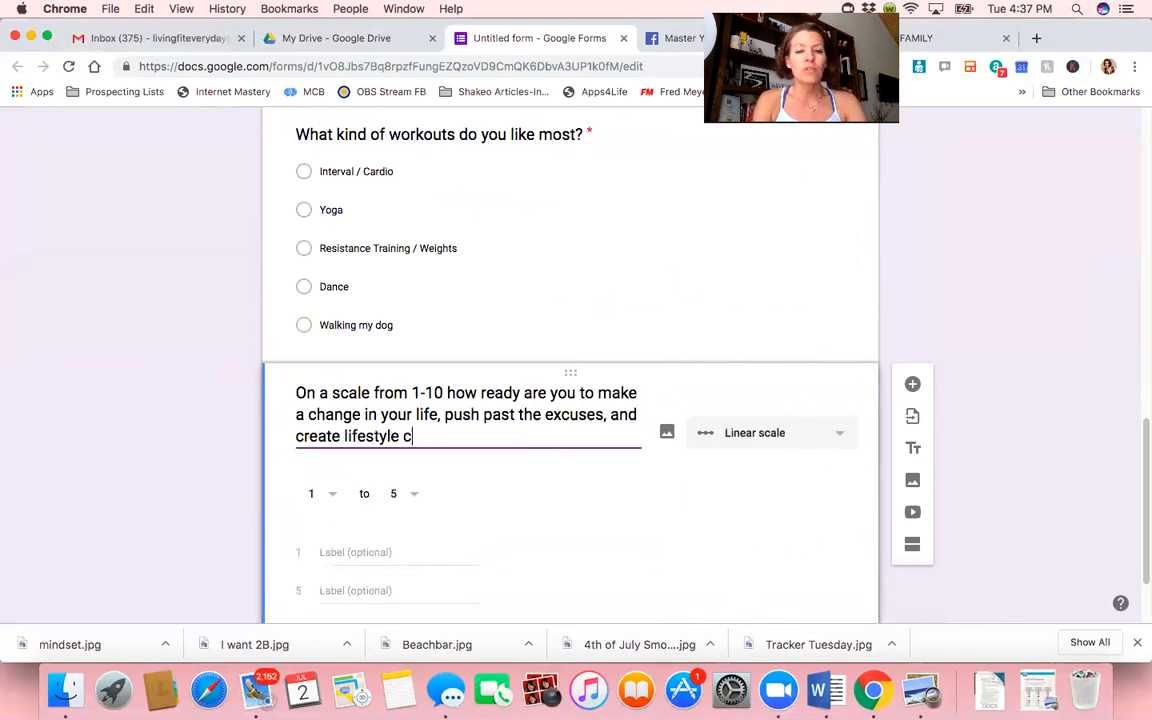
text(hanges that will)
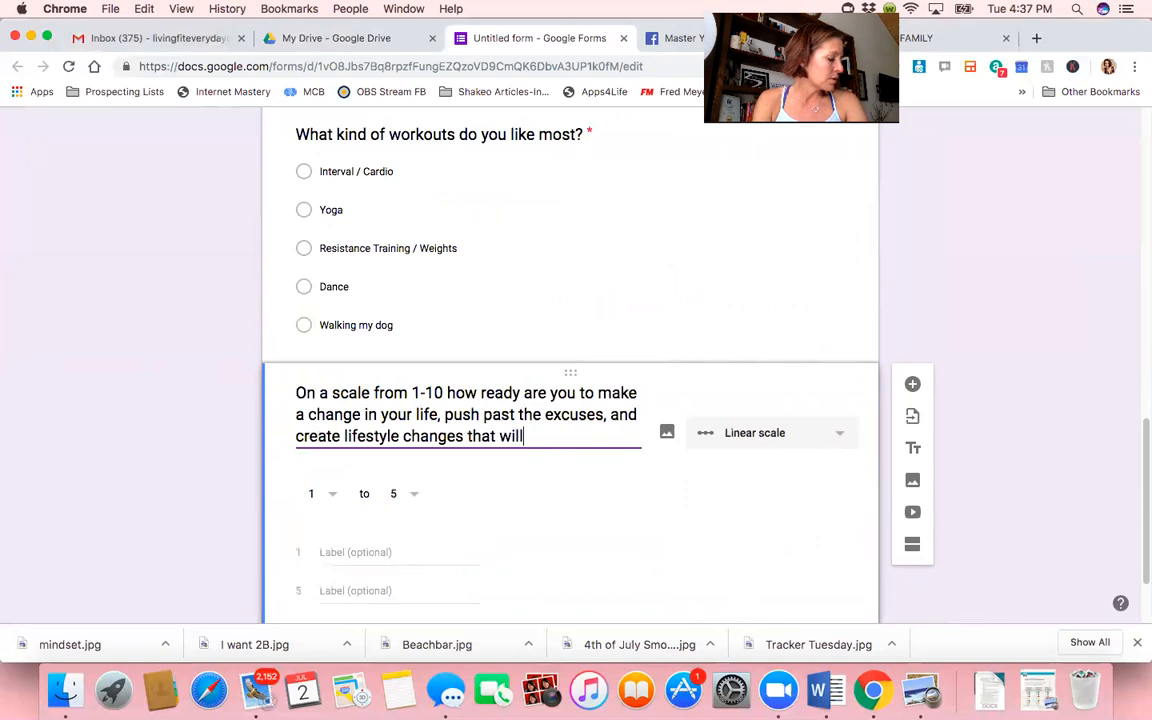
text( get you lasting r)
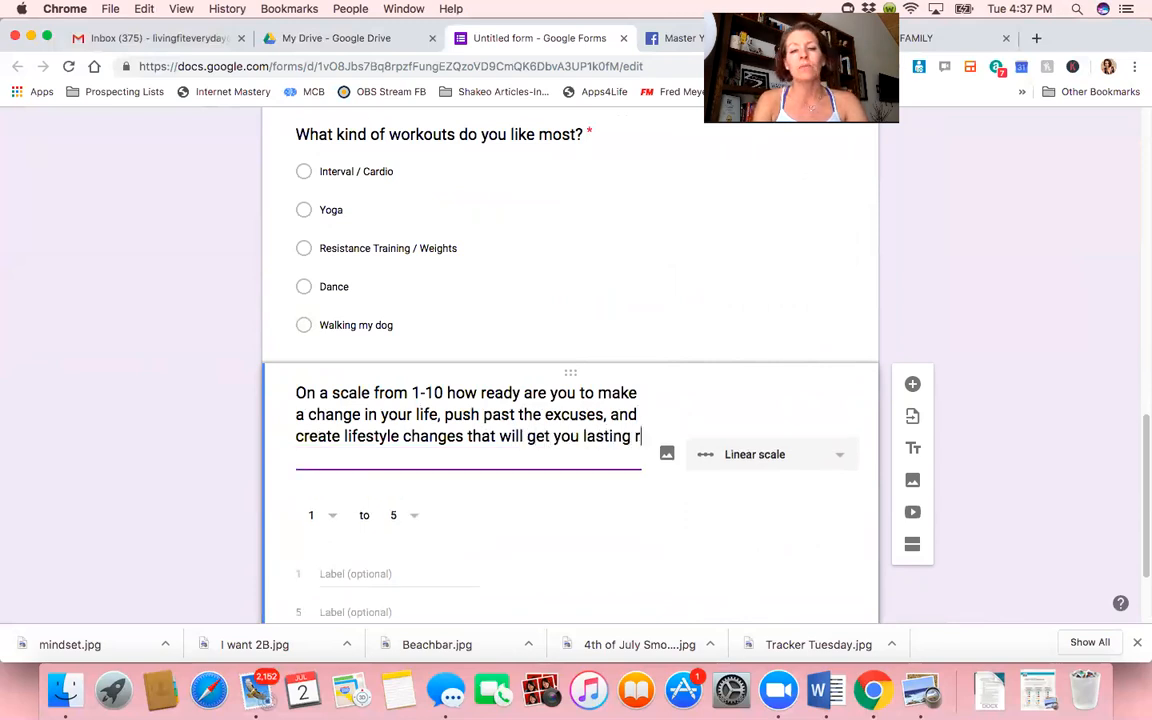
text(esults)
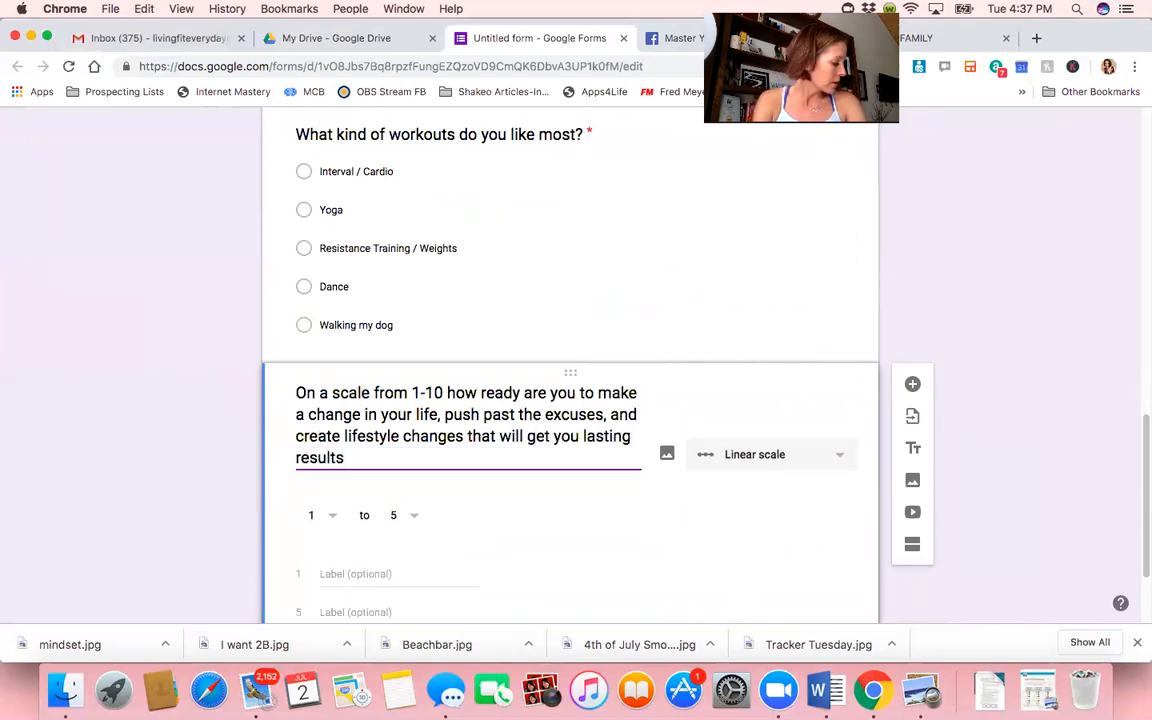
text(?!)
Set the upper limit of the readiness question's linear scale to 10.
scroll(591, 314, down, 2)
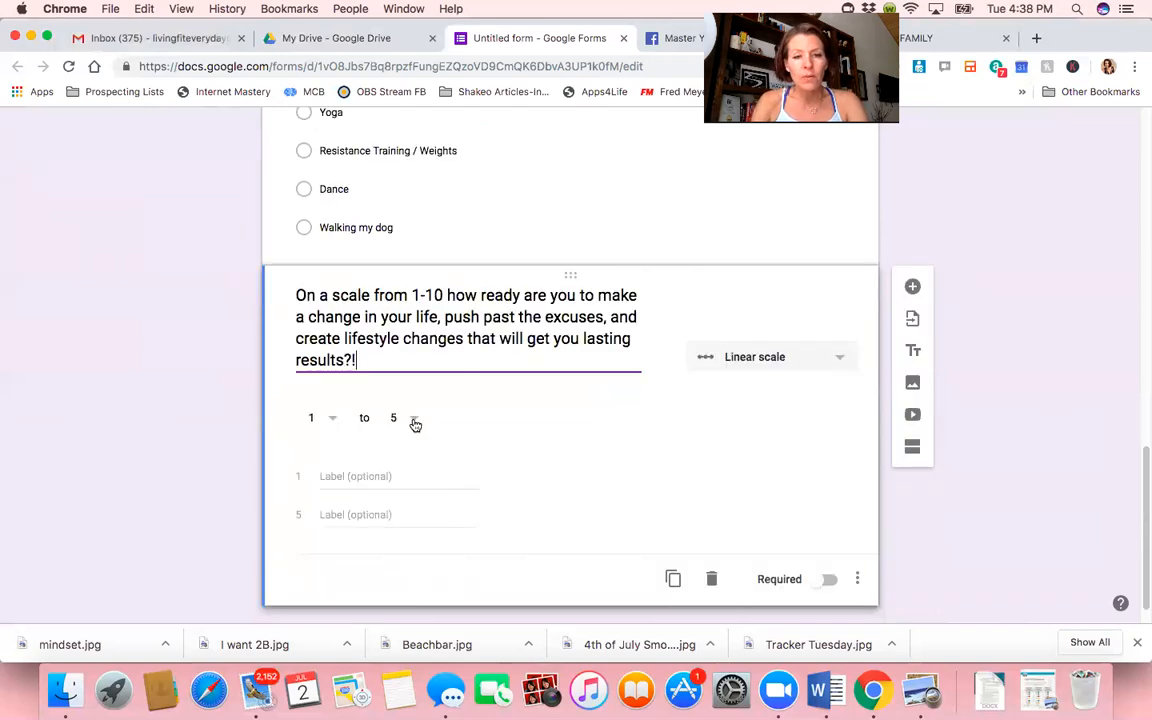
click(415, 424)
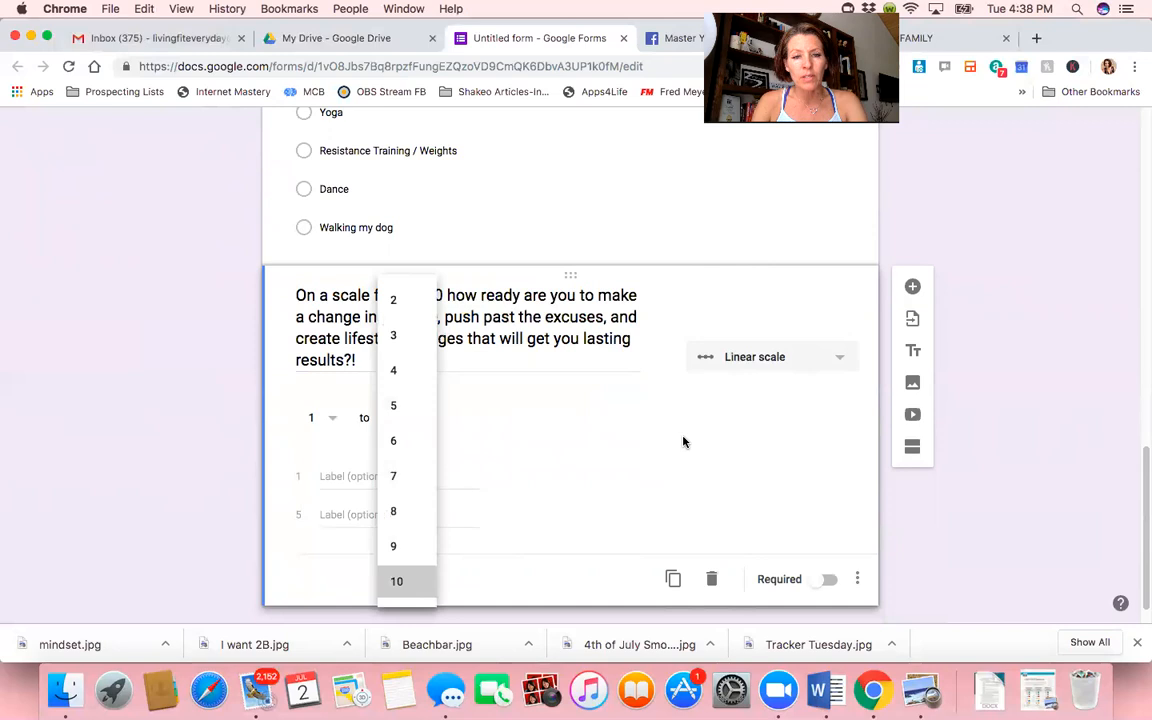
scroll(451, 517, down, 1)
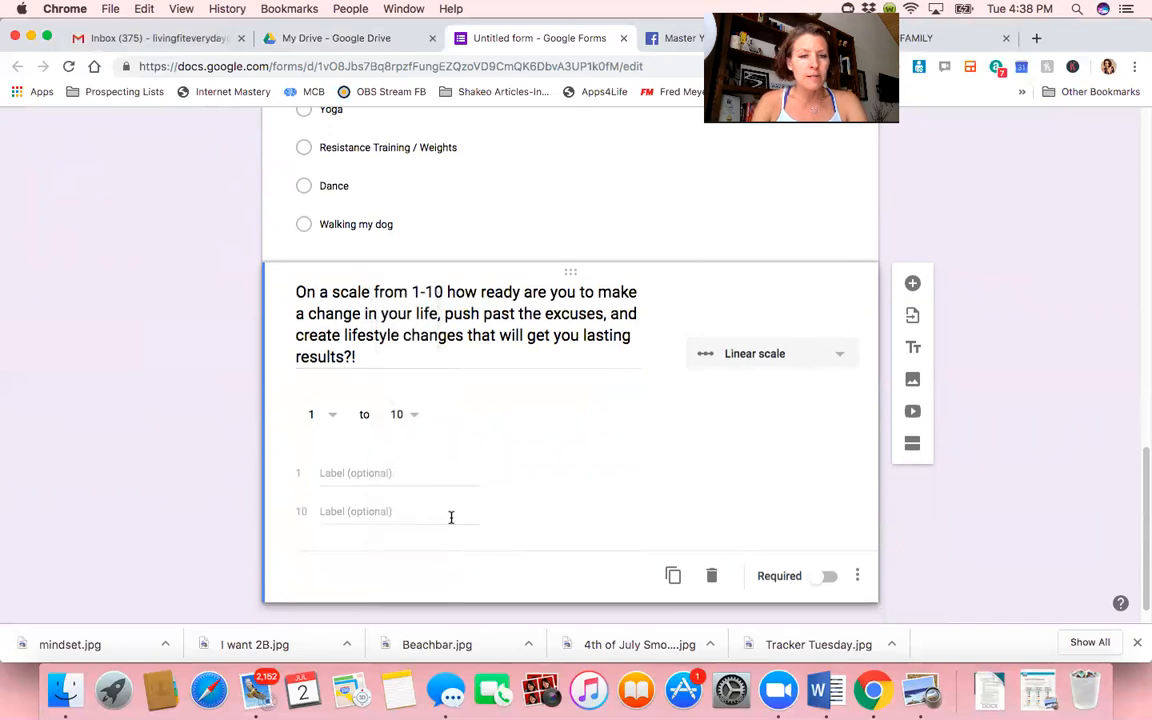
Label the low end of the readiness scale, 1, as "Very unsure/not ready yet".
click(346, 471)
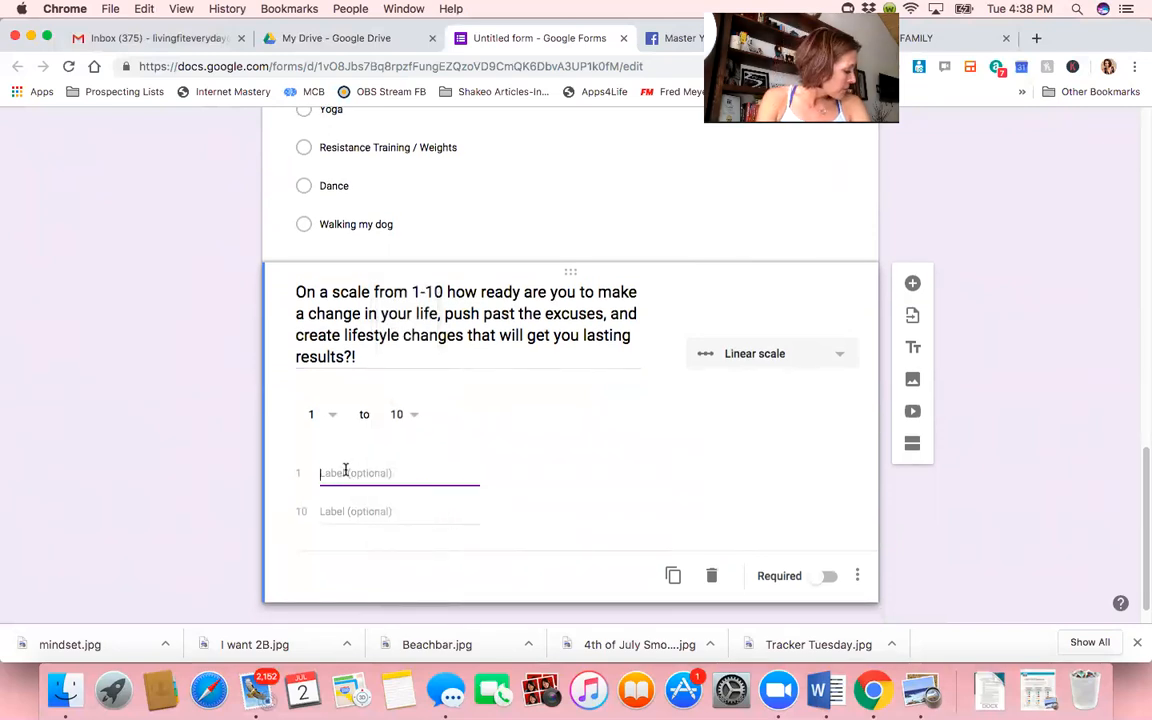
text(Very )
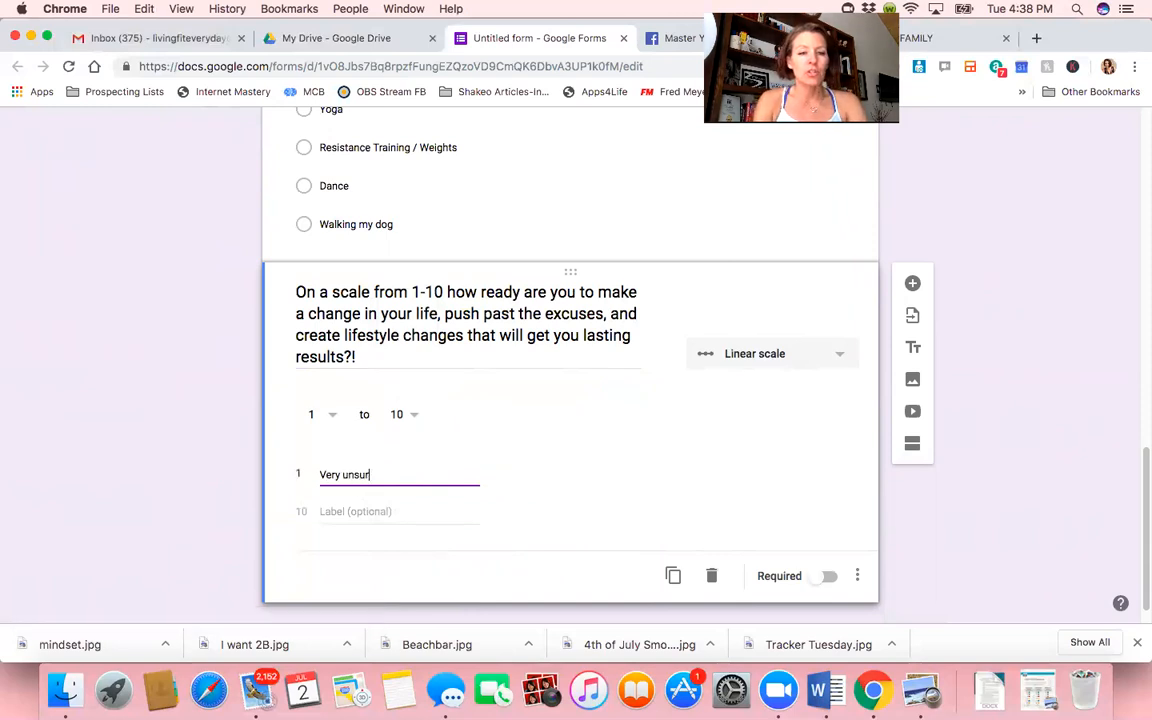
text(unsure/not ready yet)
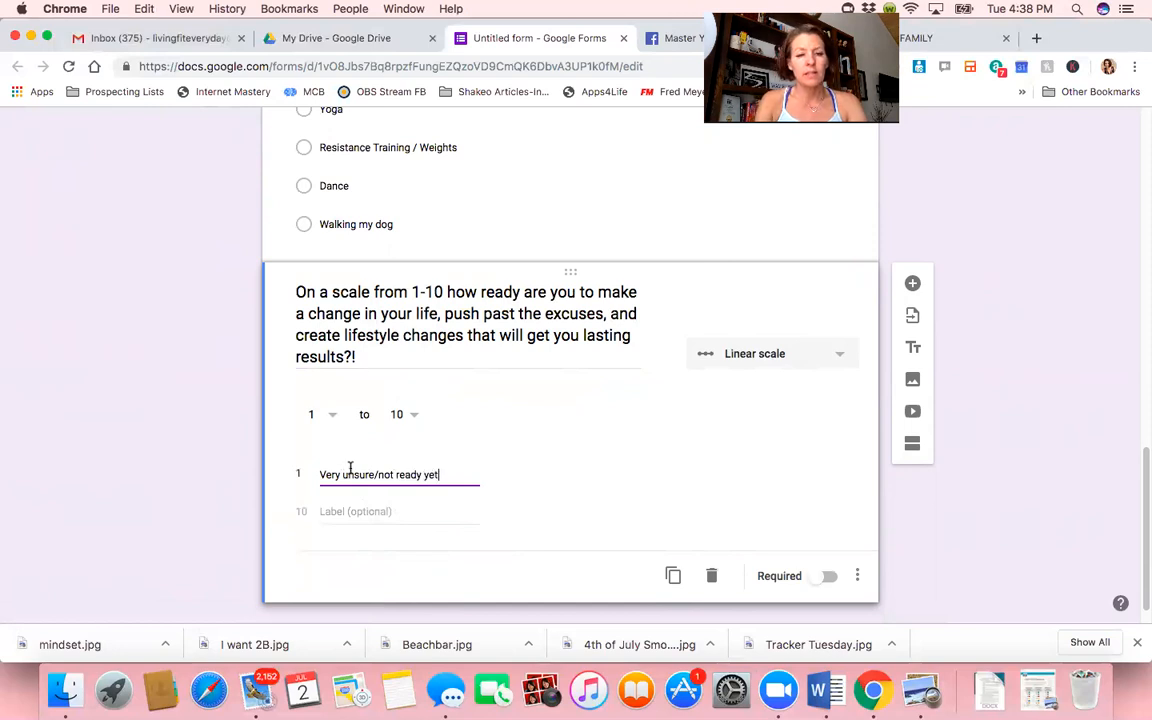
Label the scale's value 10 as "Beyond ready! Sign me up." and make the readiness question required.
click(345, 511)
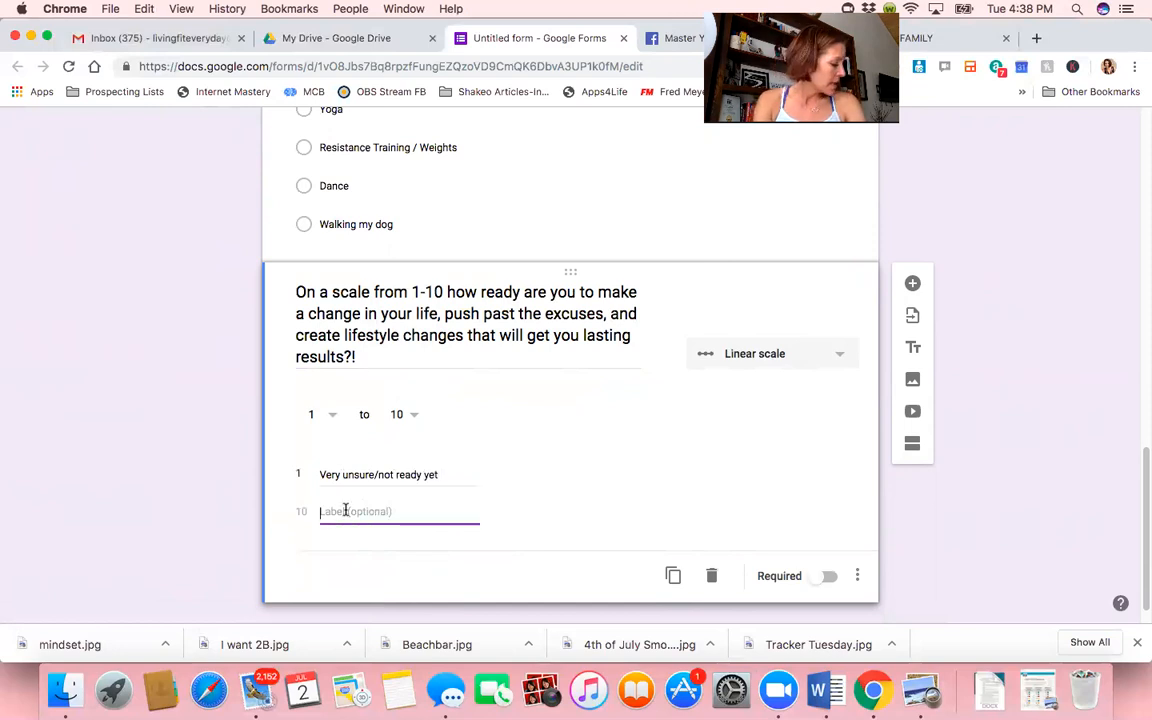
text(Beyond ready!)
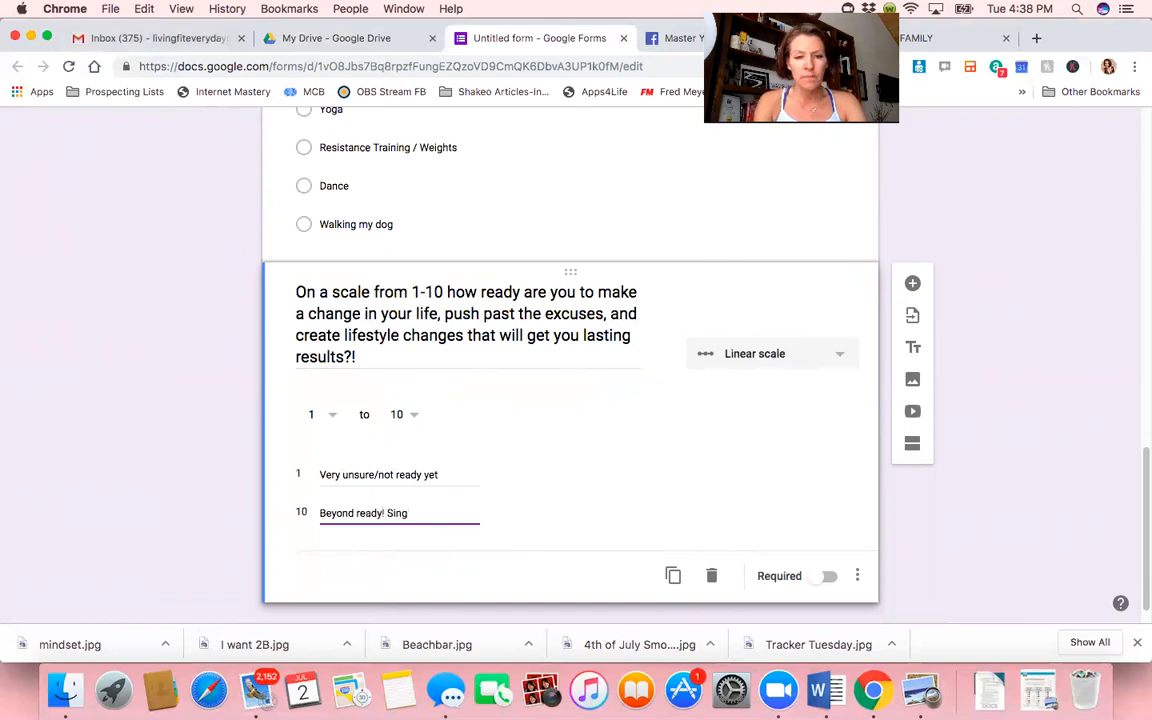
text( Sign me up.)
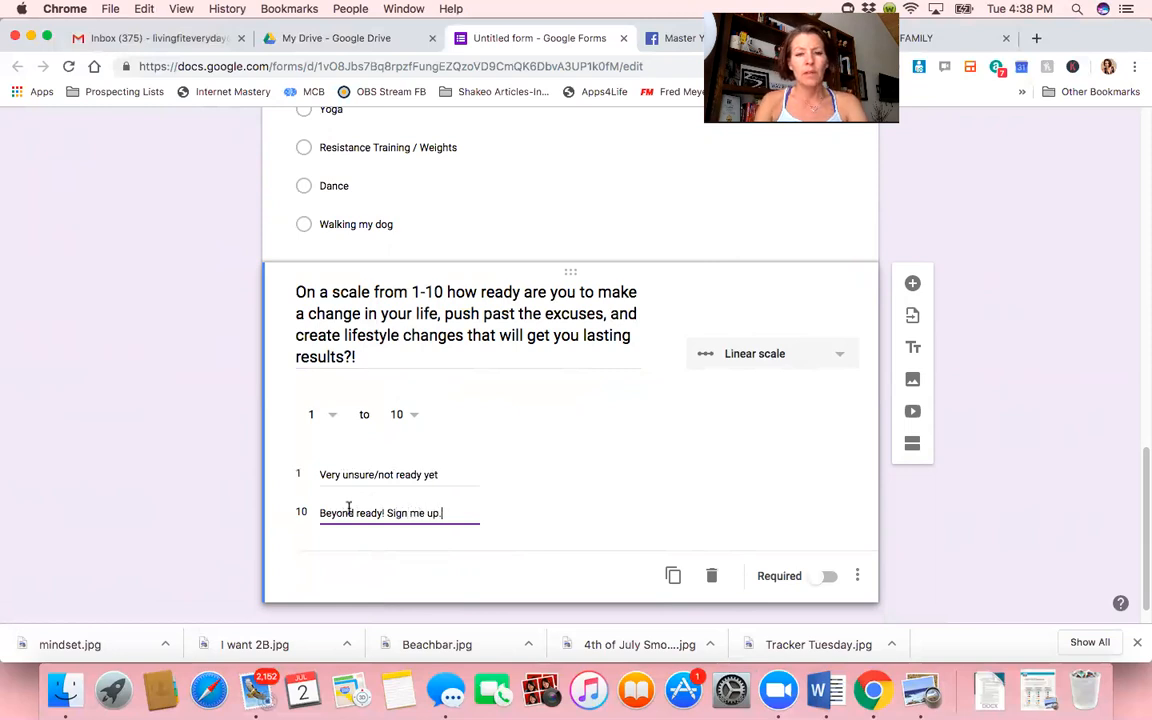
scroll(658, 504, down, 1)
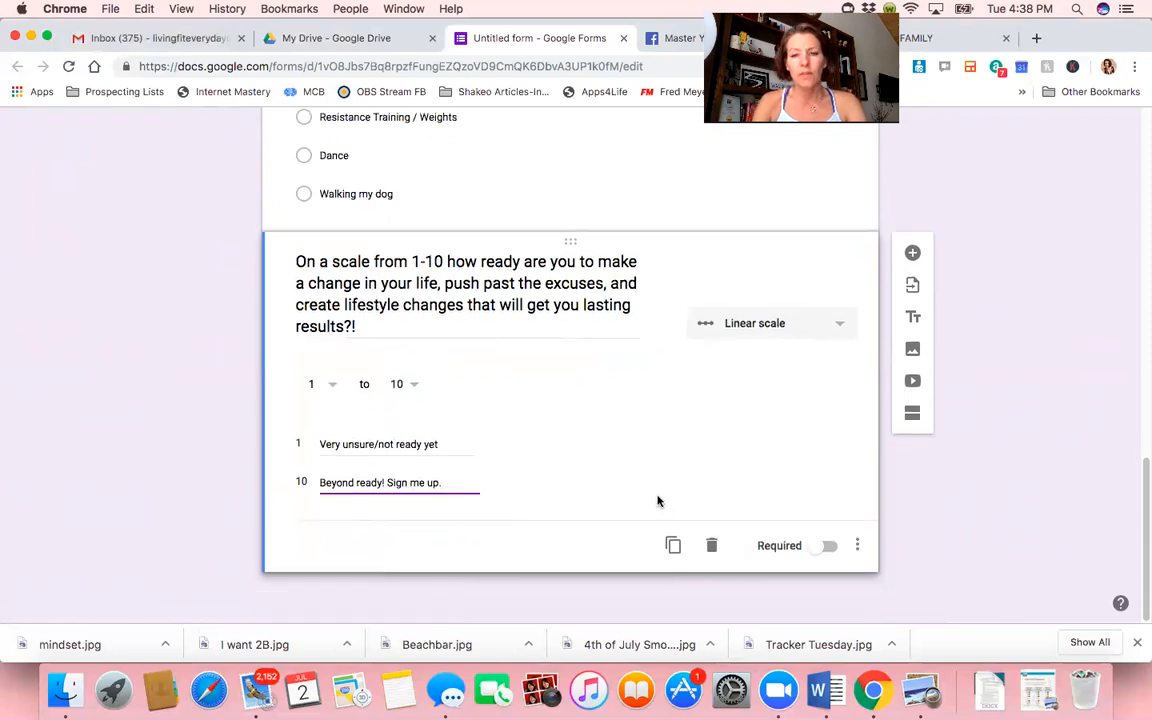
click(828, 546)
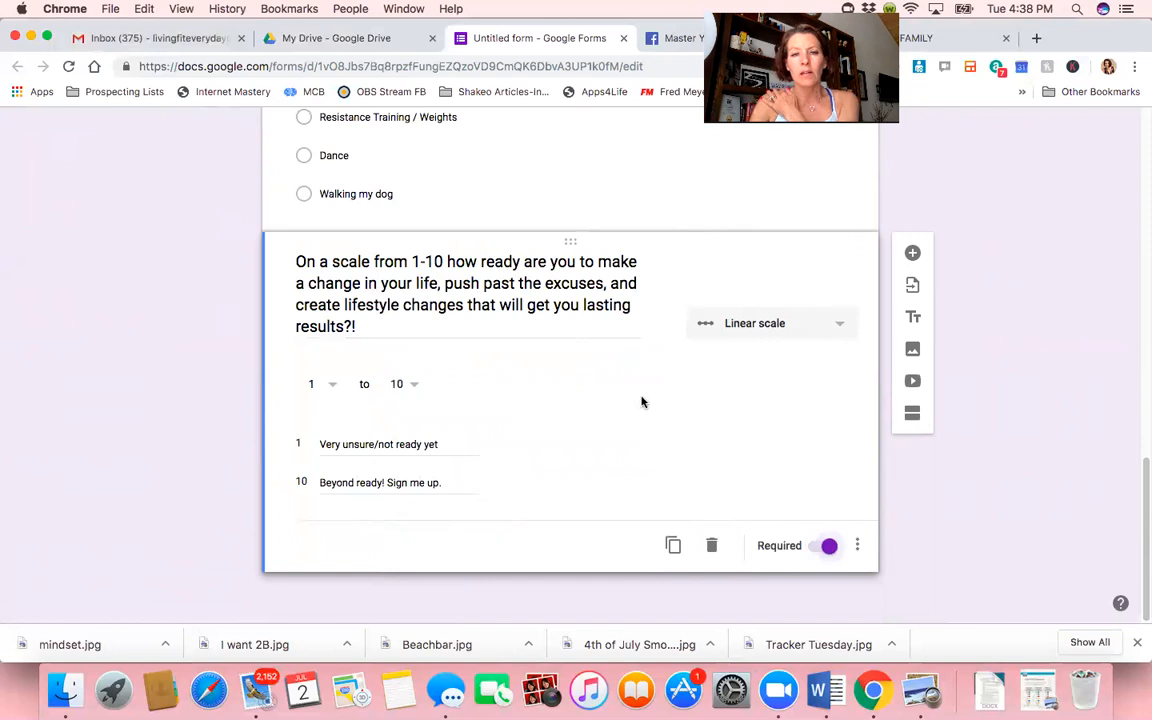
Preview the form and review its opening questions, from the email address through the nutrition question.
scroll(642, 402, up, 15)
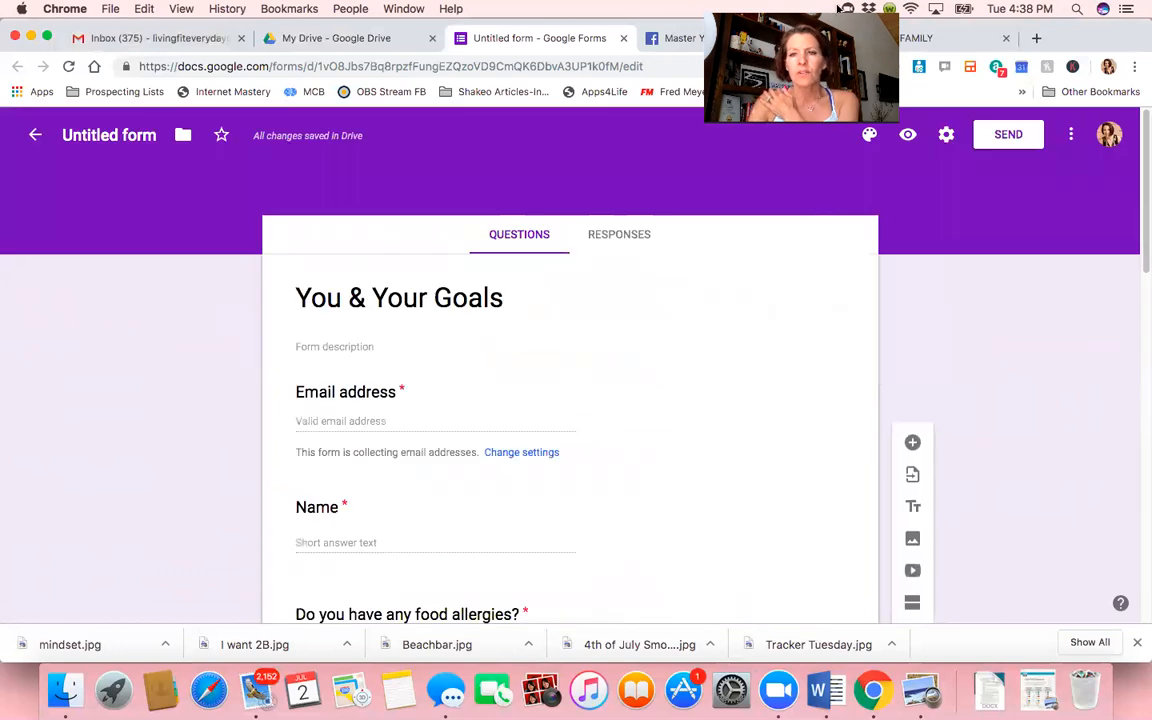
click(908, 134)
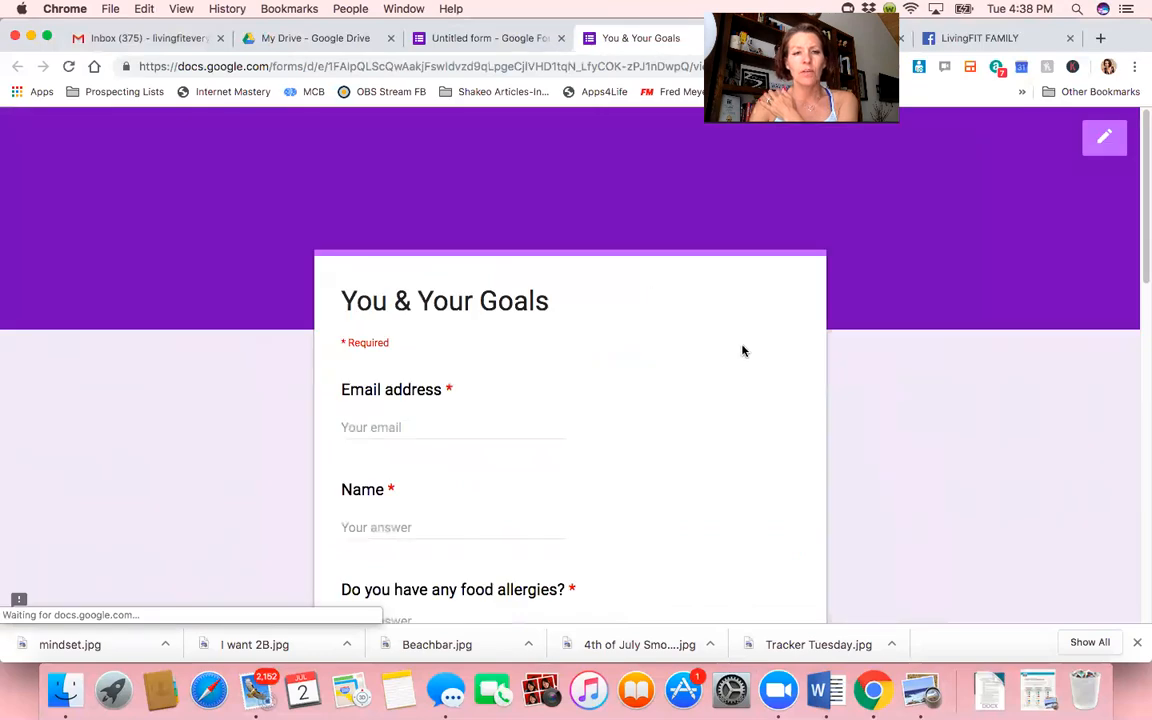
scroll(742, 350, down, 3)
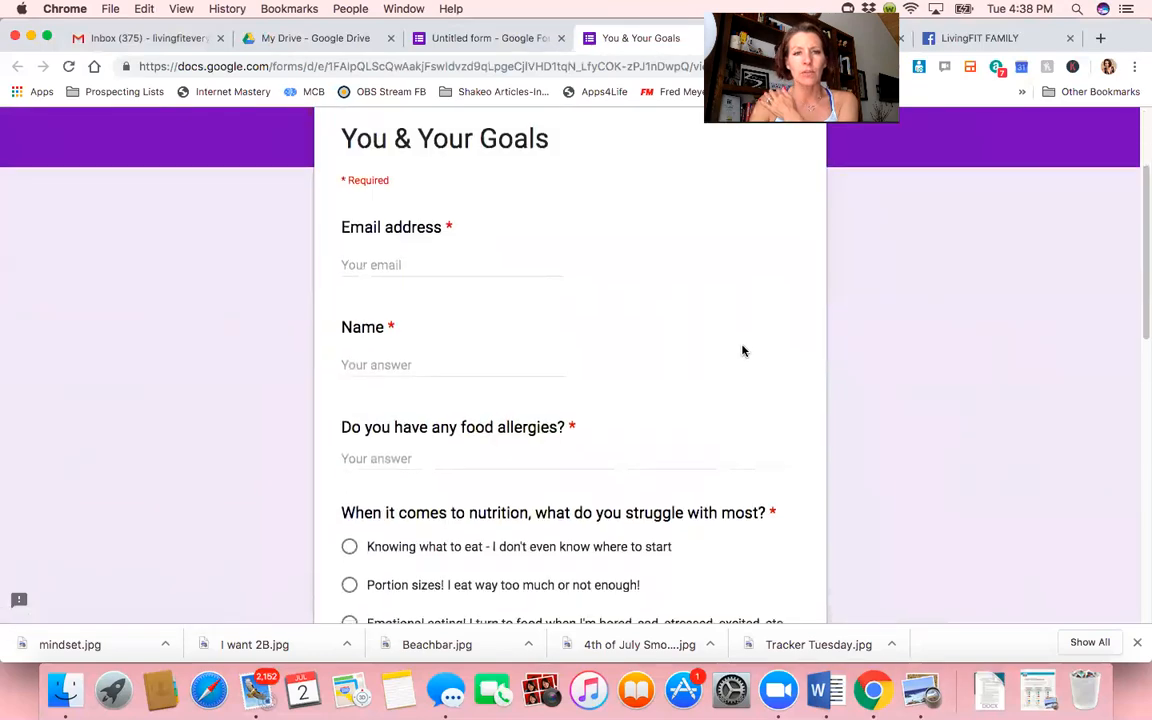
scroll(442, 221, up, 1)
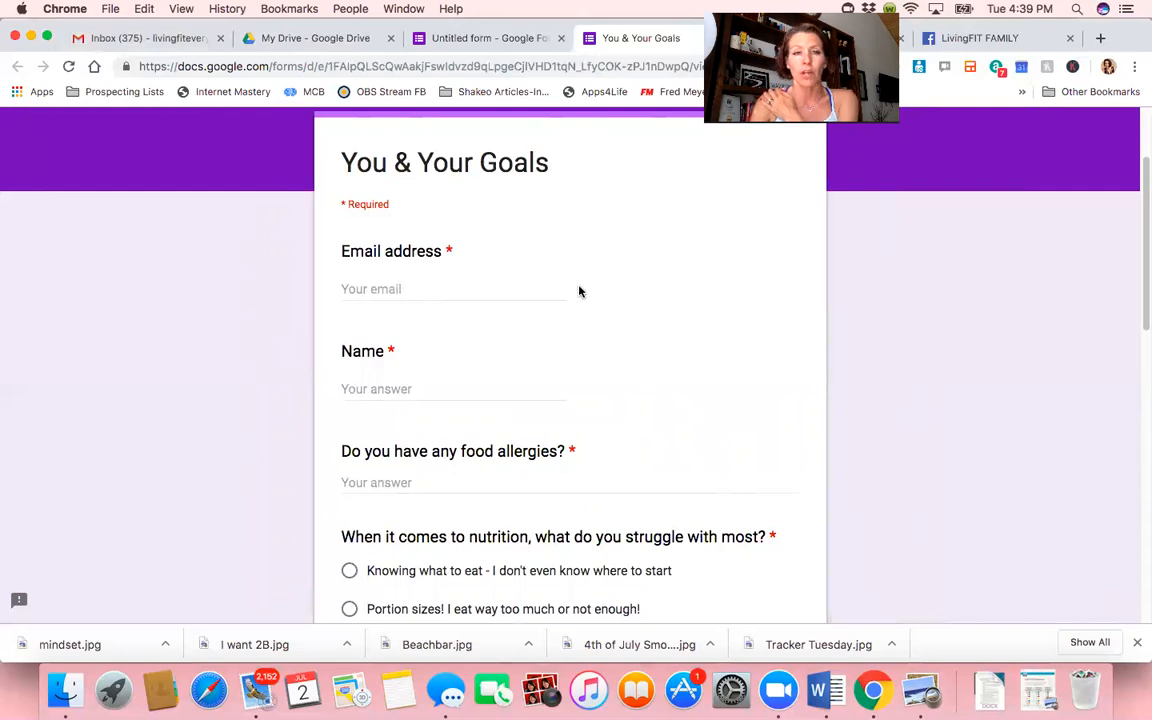
scroll(578, 290, down, 2)
scroll(578, 291, down, 3)
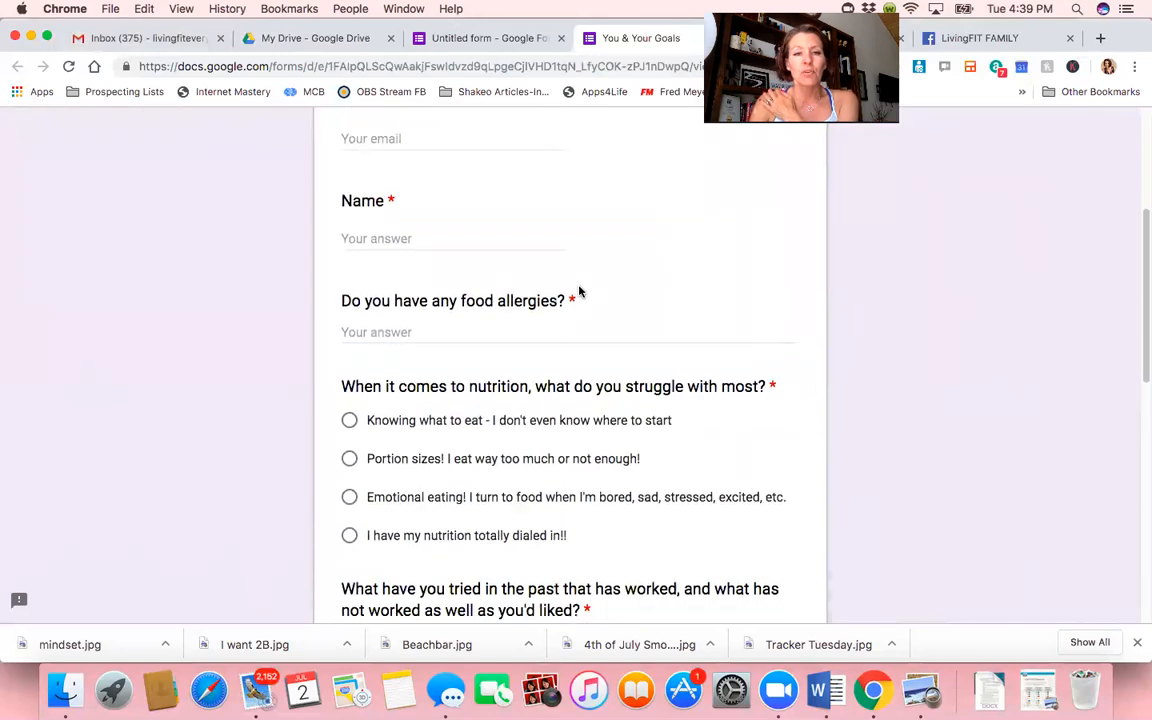
scroll(578, 292, down, 1)
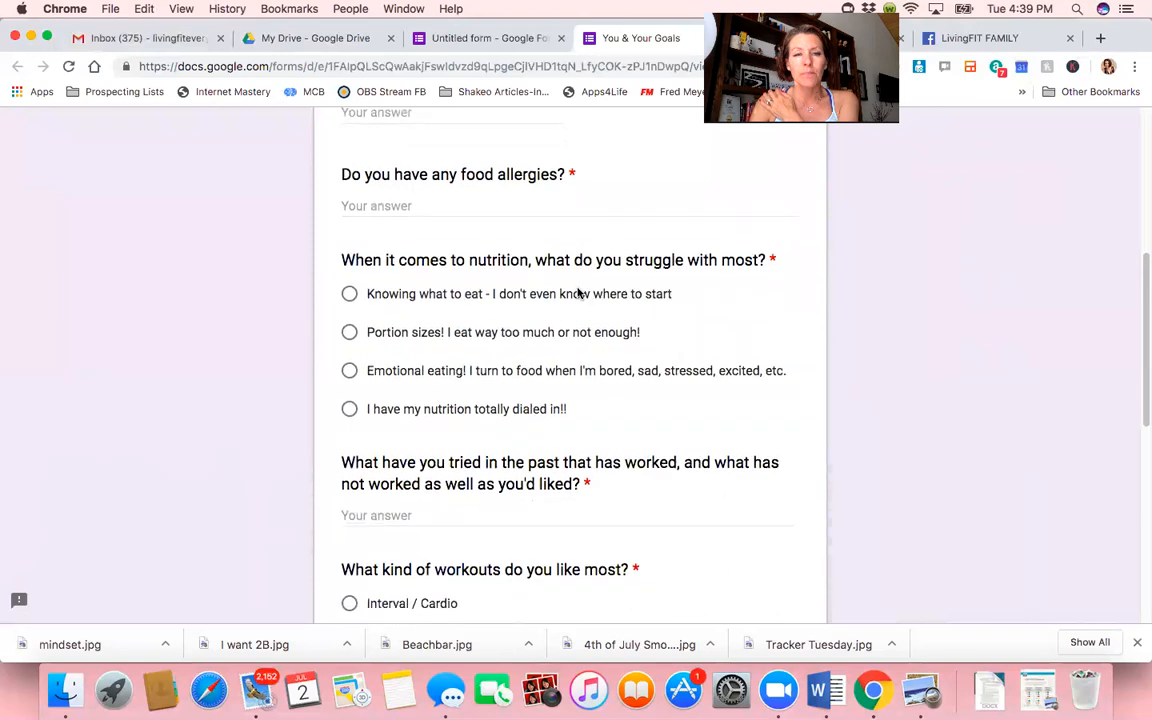
Test the previewed nutrition question by choosing the answer "Portion sizes! I eat way too much or not enough!".
click(349, 271)
click(349, 307)
scroll(470, 265, down, 10)
scroll(424, 288, up, 8)
scroll(427, 289, up, 1)
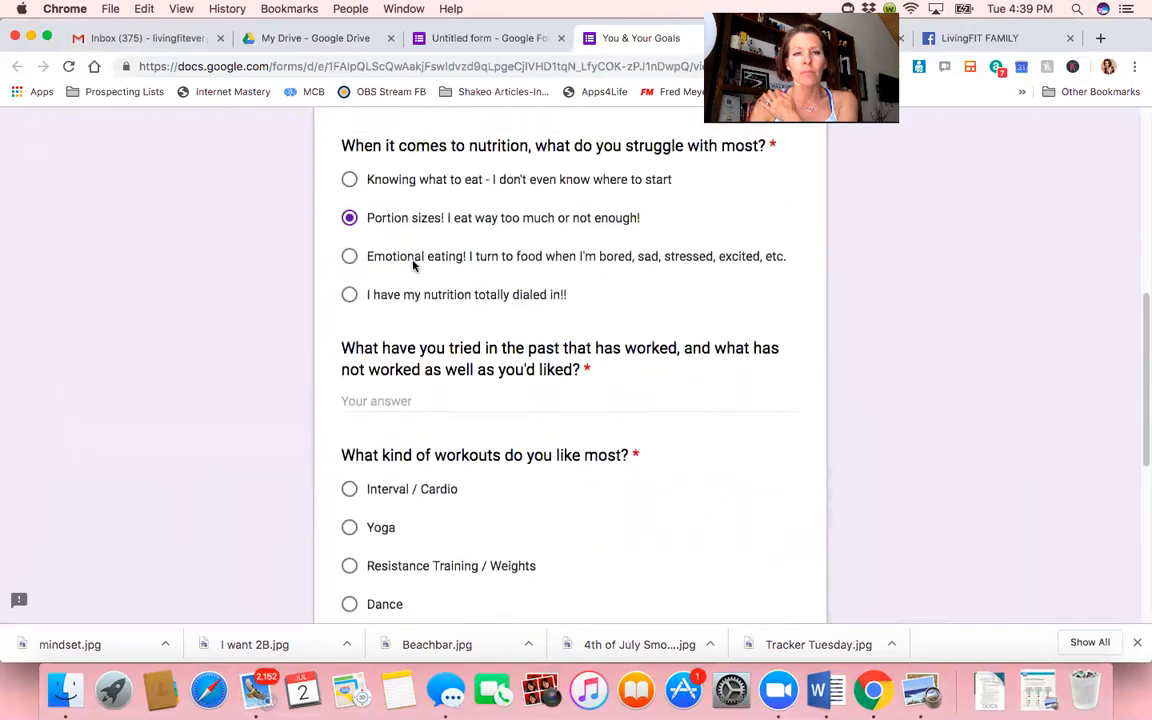
Review the remaining previewed questions and test the readiness scale with a rating of 8.
scroll(497, 311, down, 1)
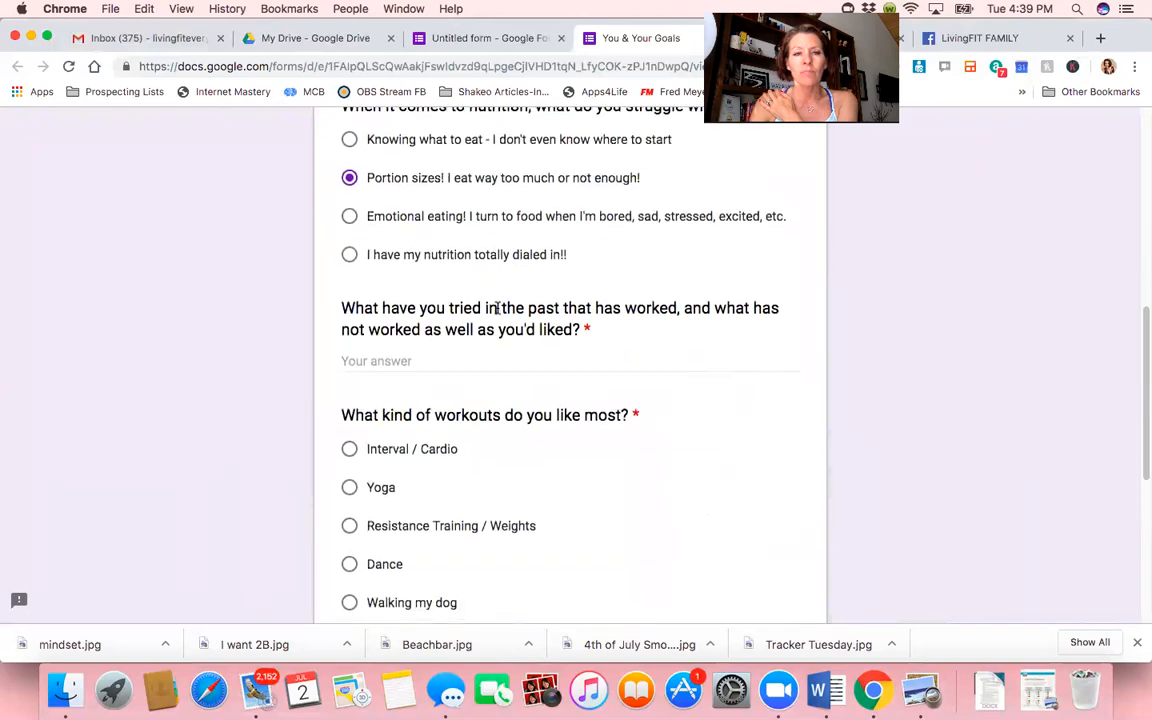
scroll(497, 311, down, 3)
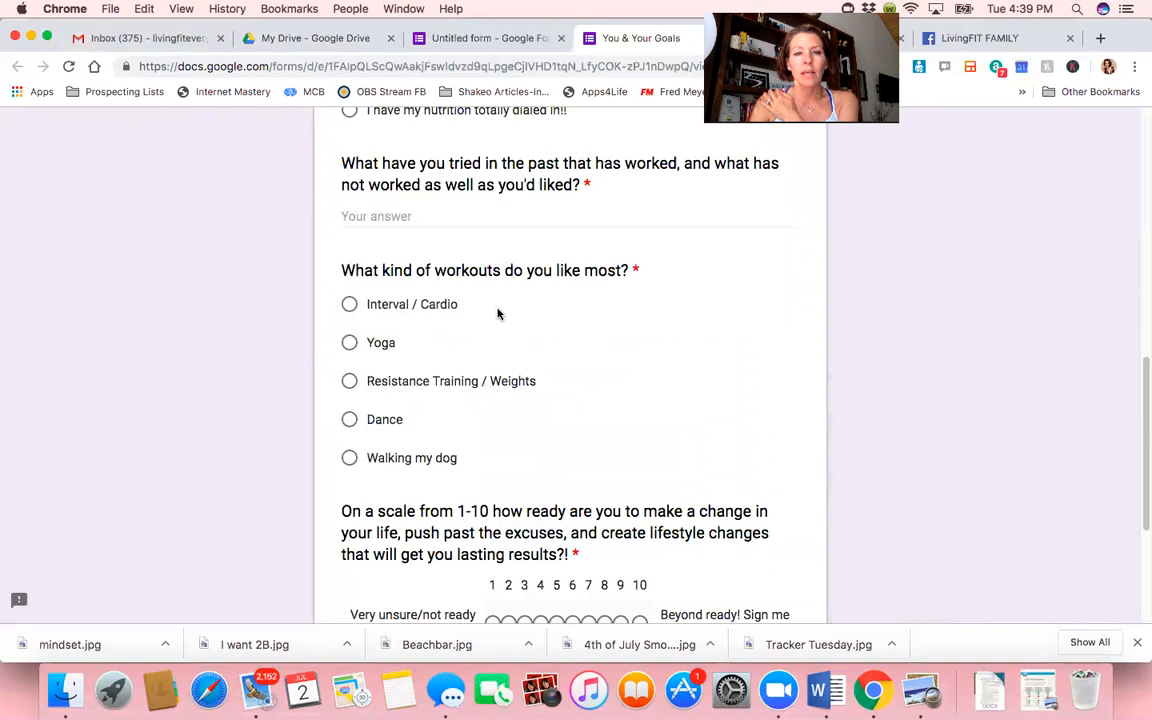
scroll(497, 311, down, 5)
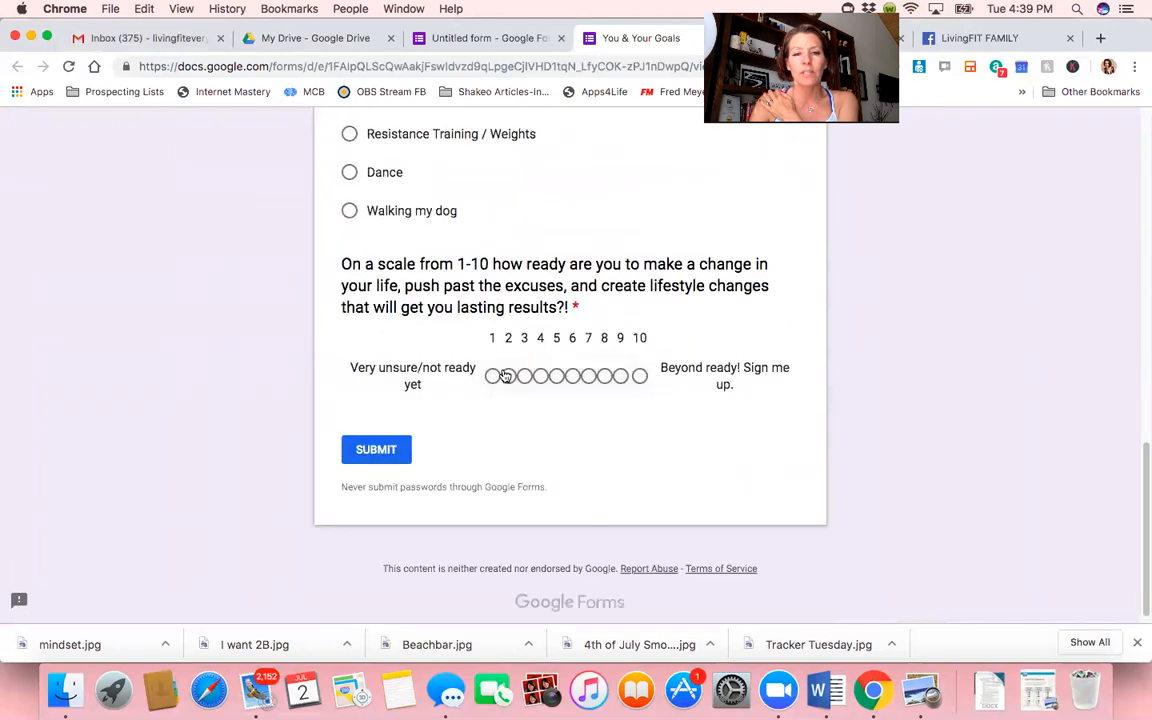
click(604, 376)
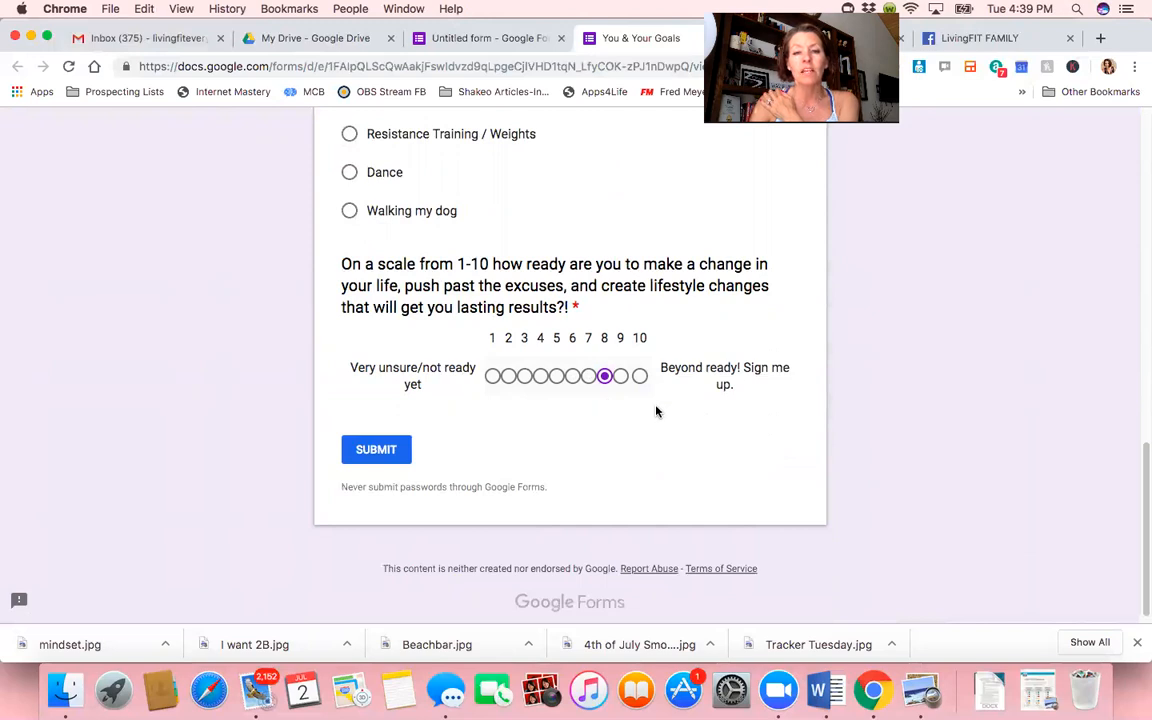
scroll(656, 411, up, 2)
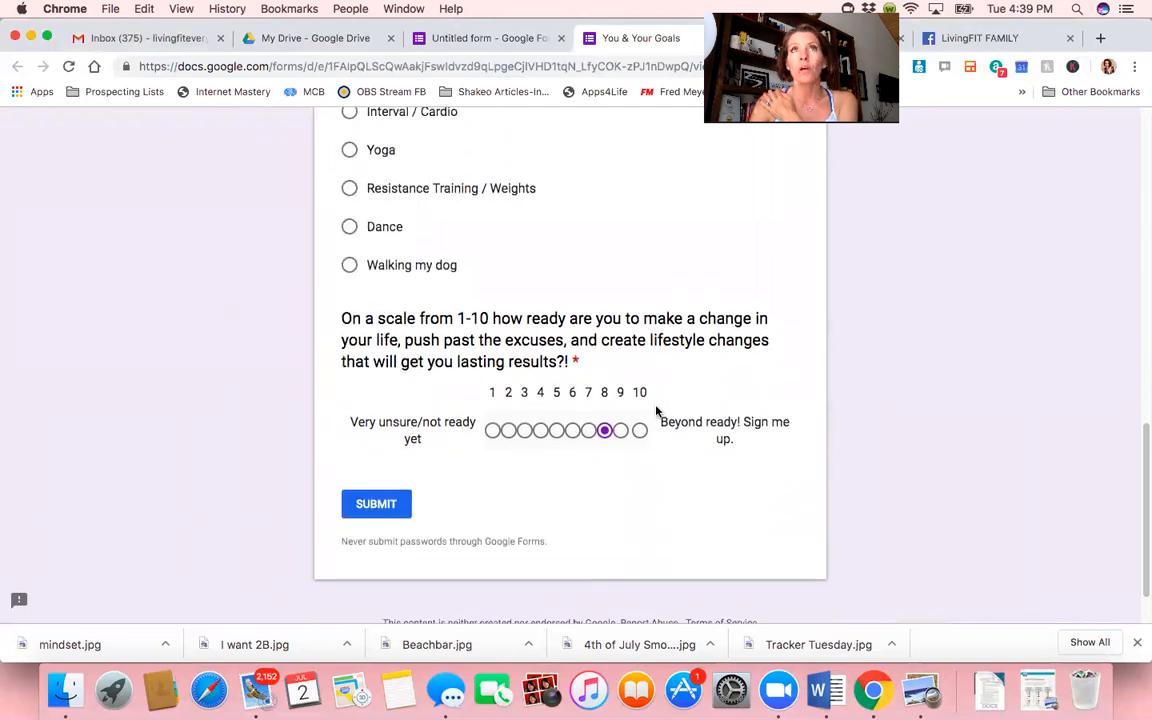
scroll(656, 411, up, 10)
scroll(656, 411, down, 10)
scroll(656, 411, up, 10)
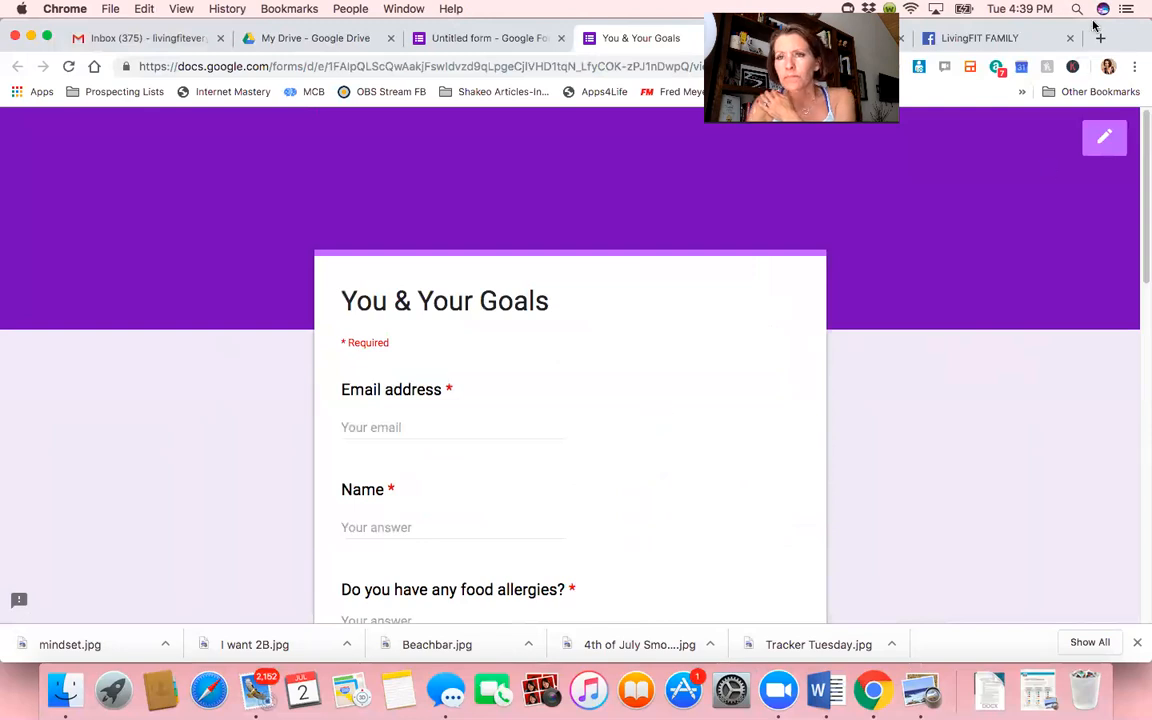
Return to editing the form and set its theme color to Orange.
click(1102, 139)
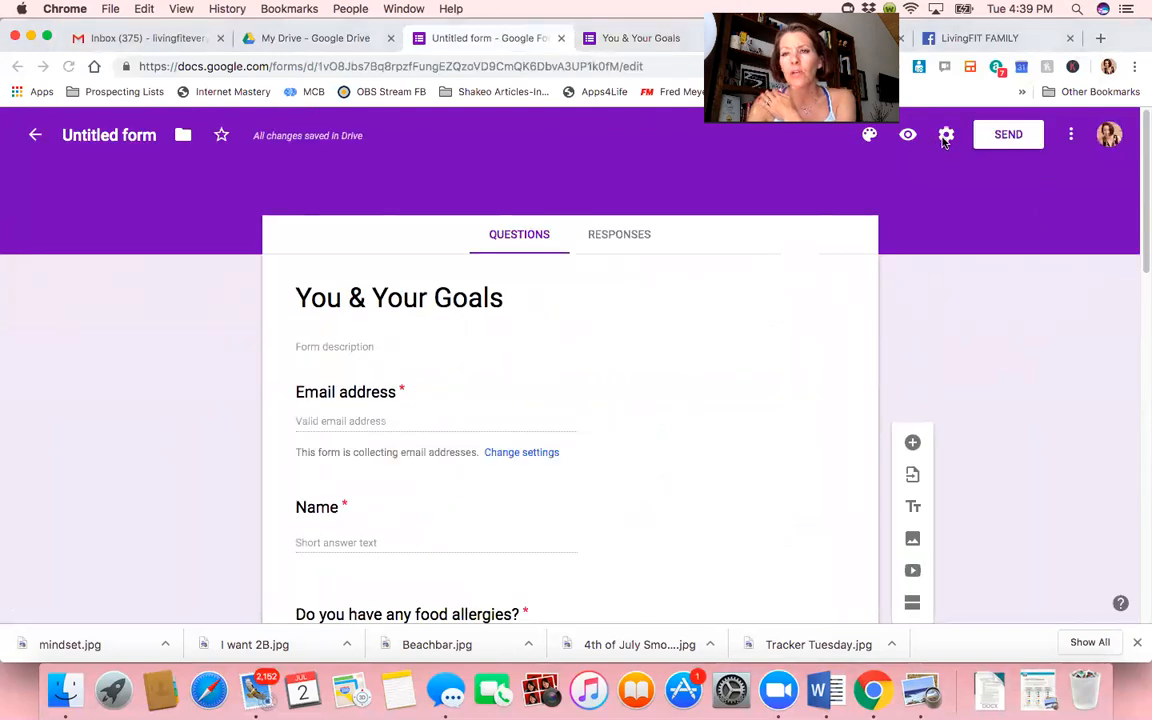
click(870, 138)
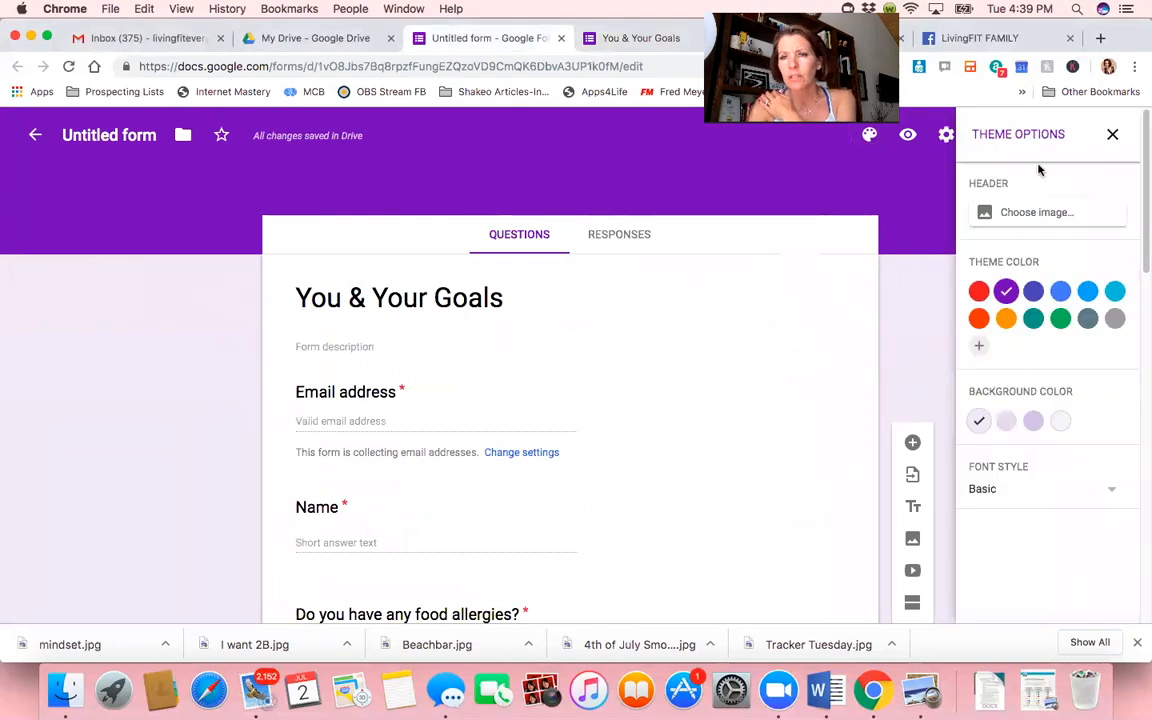
click(1006, 320)
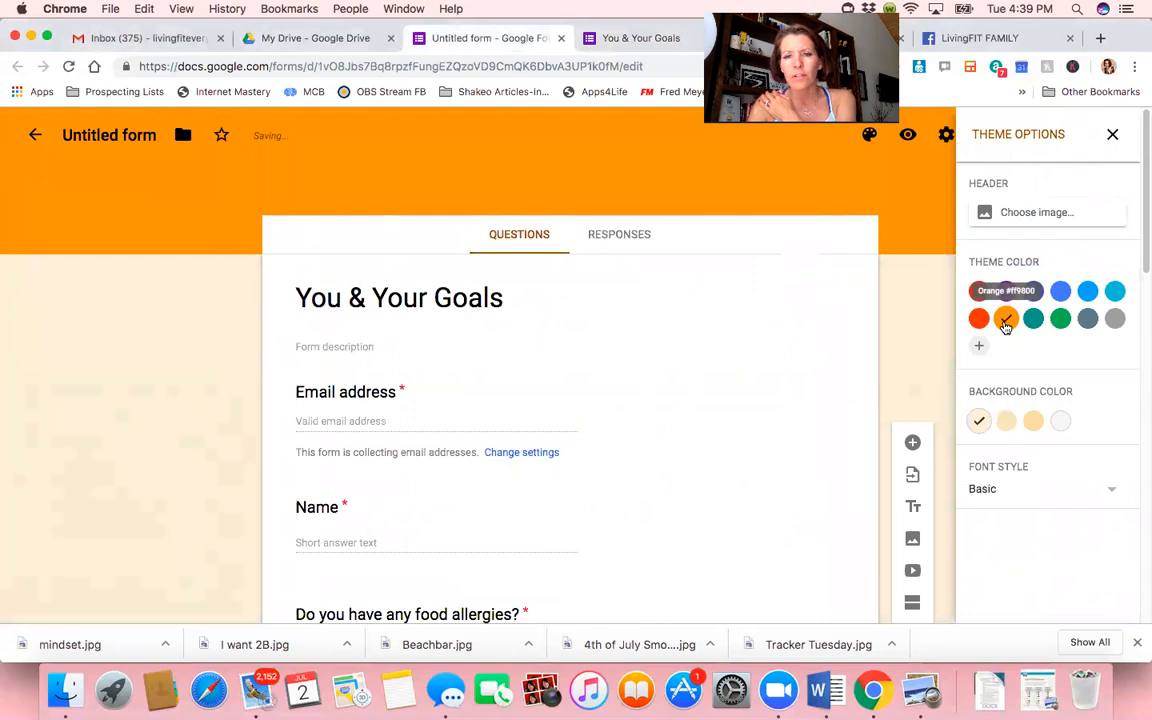
Apply the grilled steak photo from the Food and dining images as the form's header.
click(1040, 213)
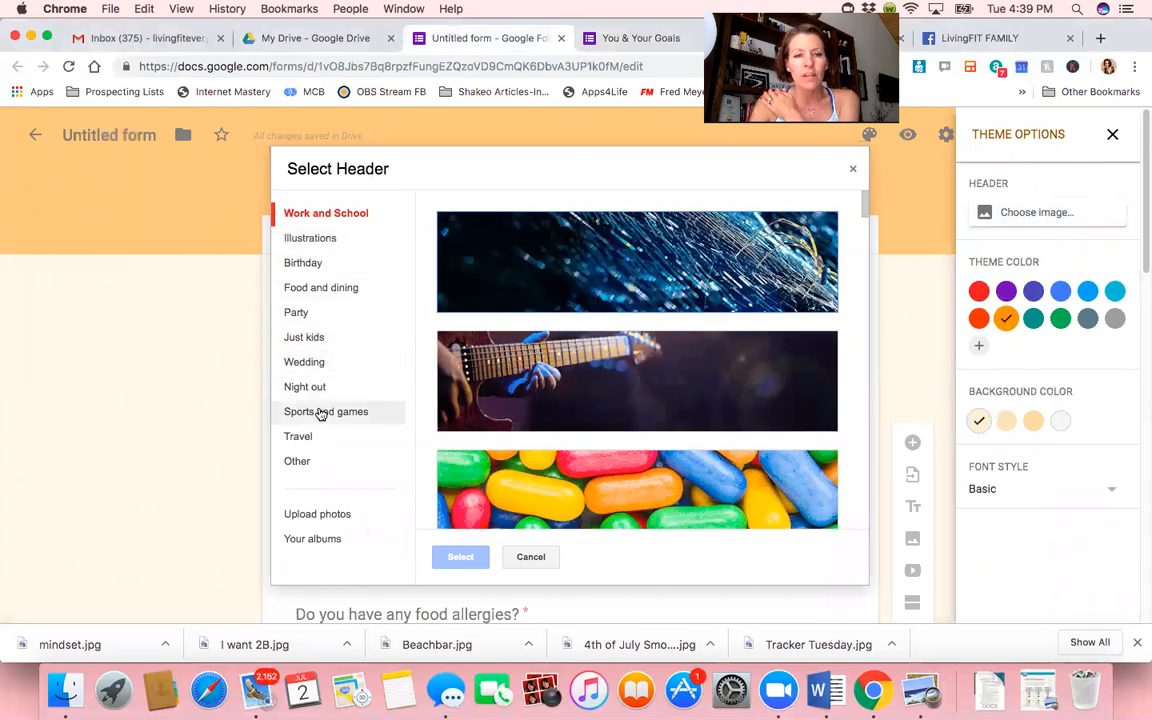
click(322, 288)
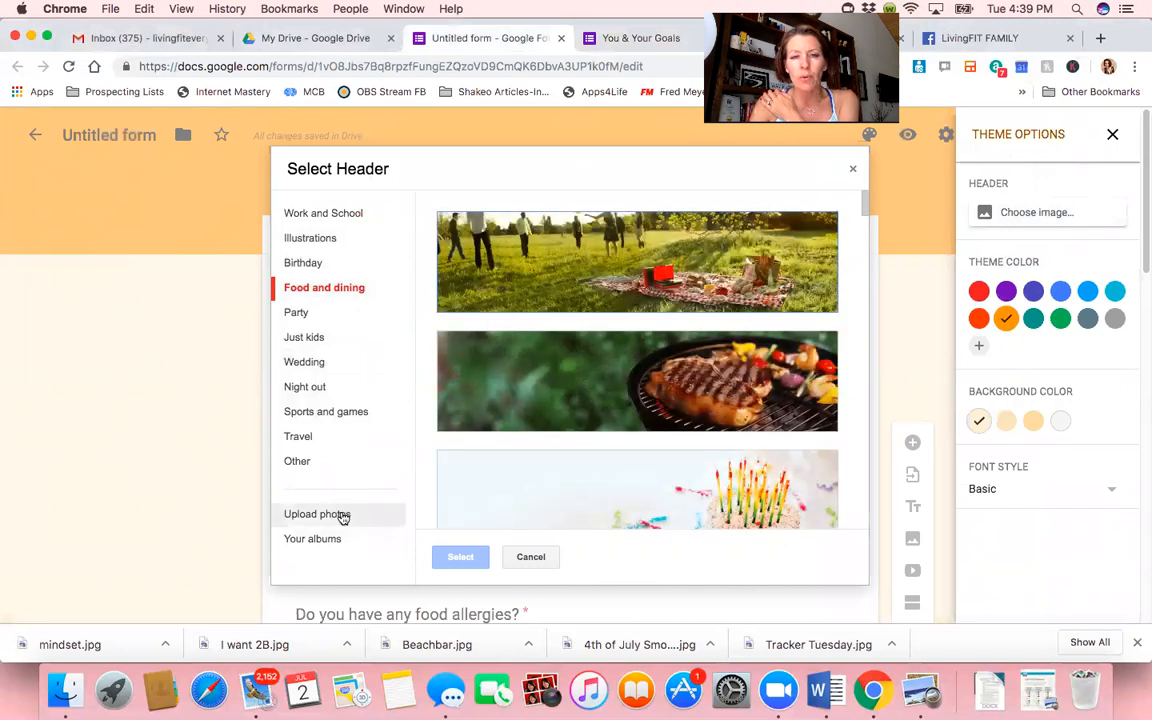
click(768, 383)
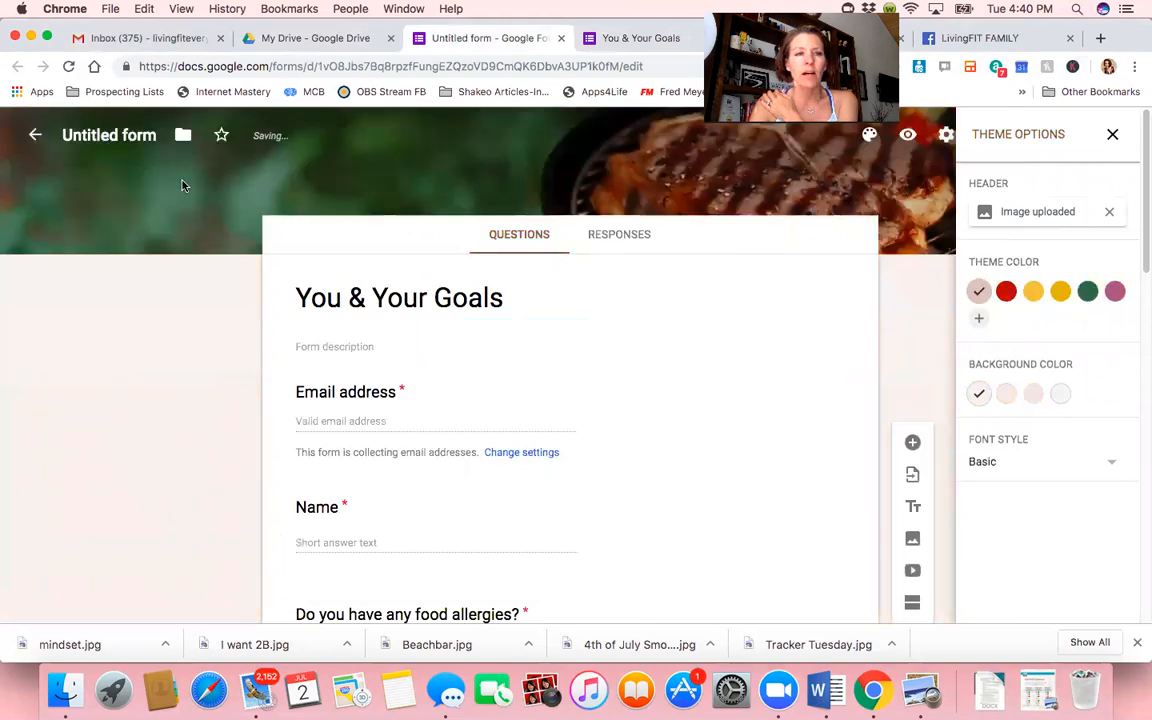
Rename the untitled form file as "You & Your Goals" and close the theme options.
click(130, 130)
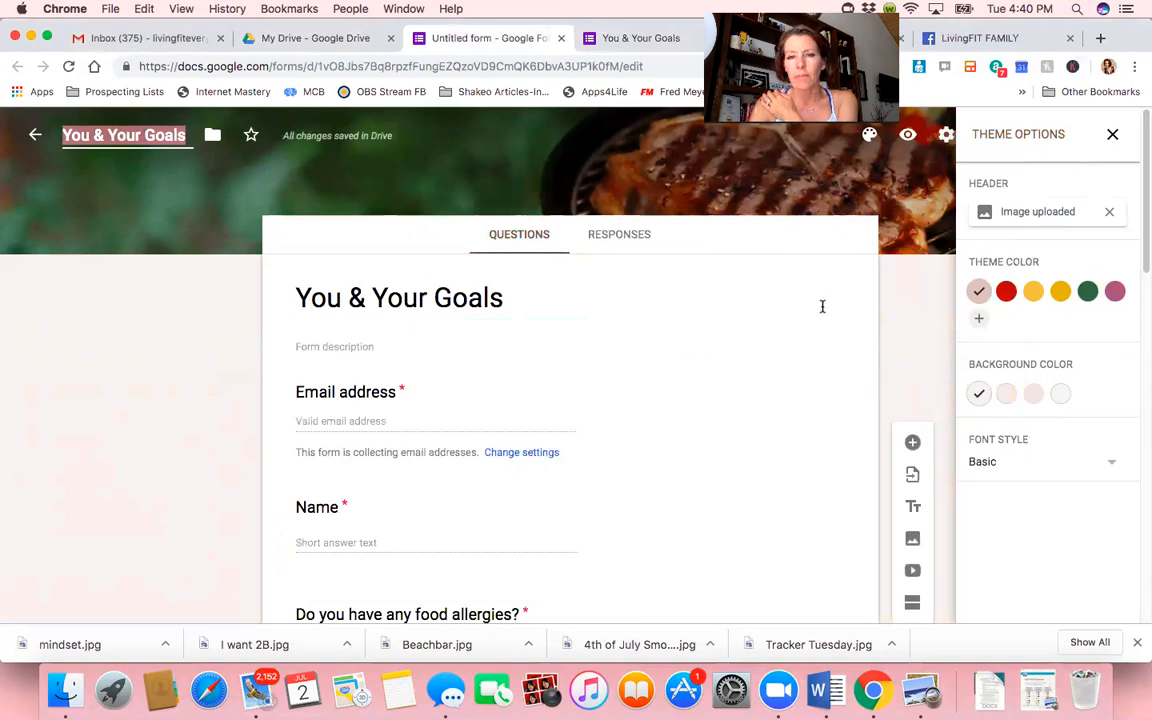
click(938, 321)
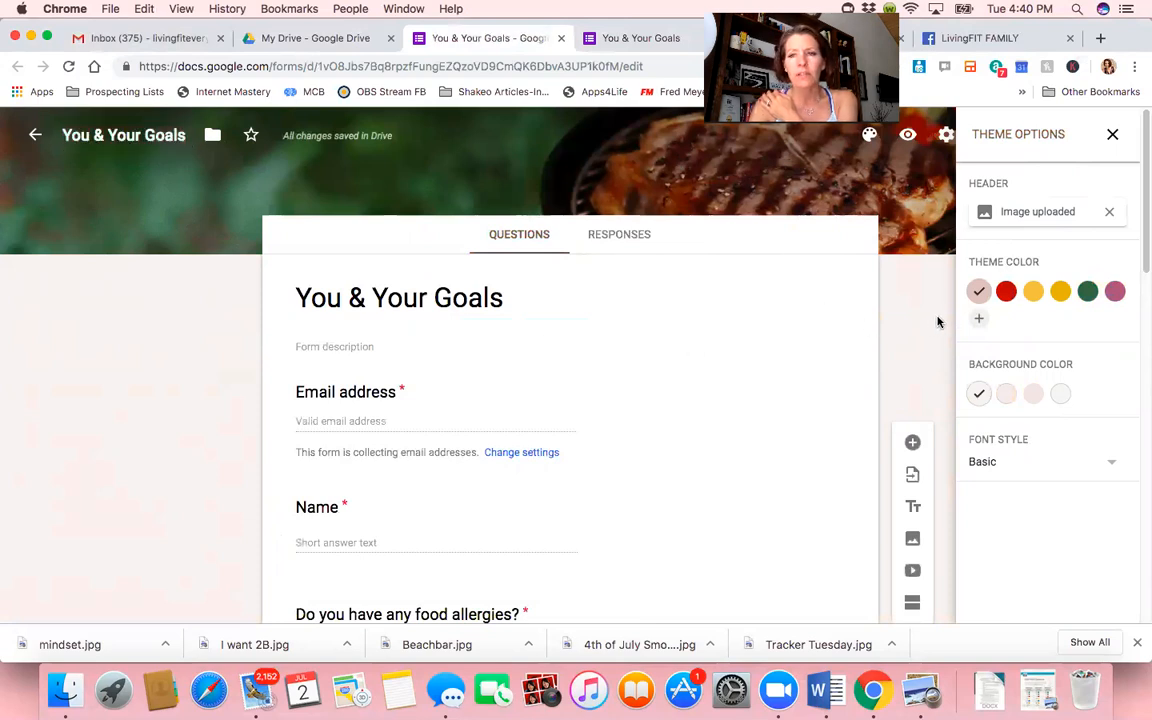
click(1112, 138)
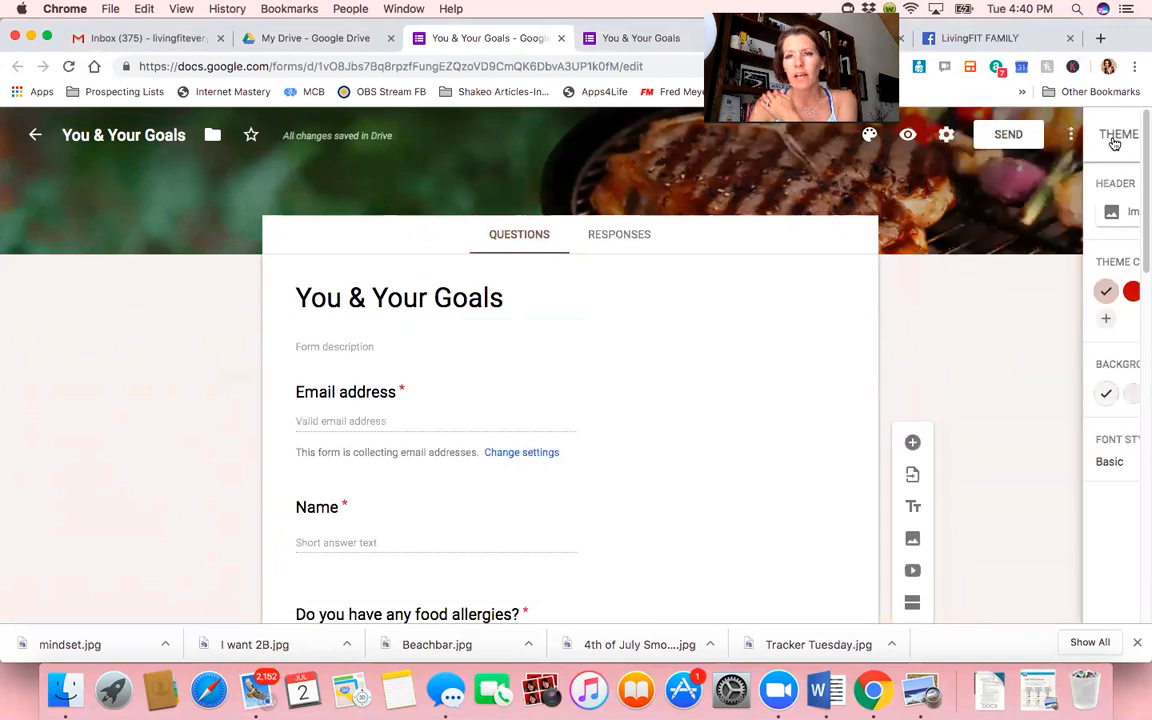
Look over the form's general settings and its additional actions without changing anything.
click(946, 137)
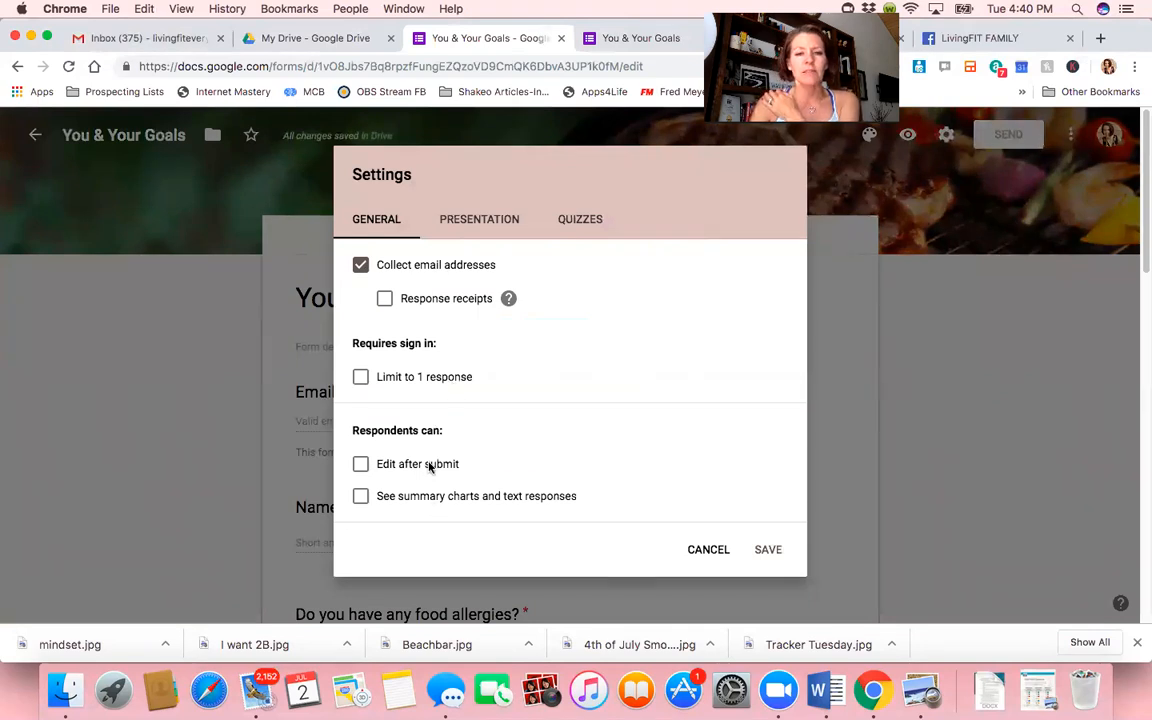
click(710, 549)
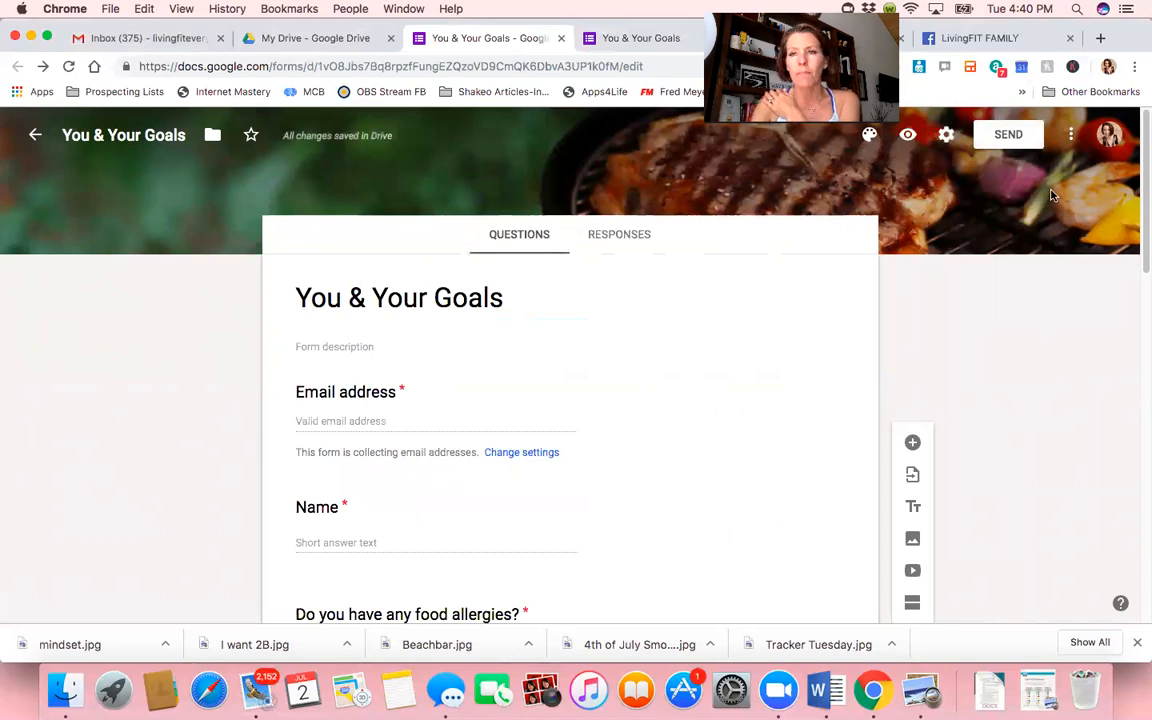
click(1072, 137)
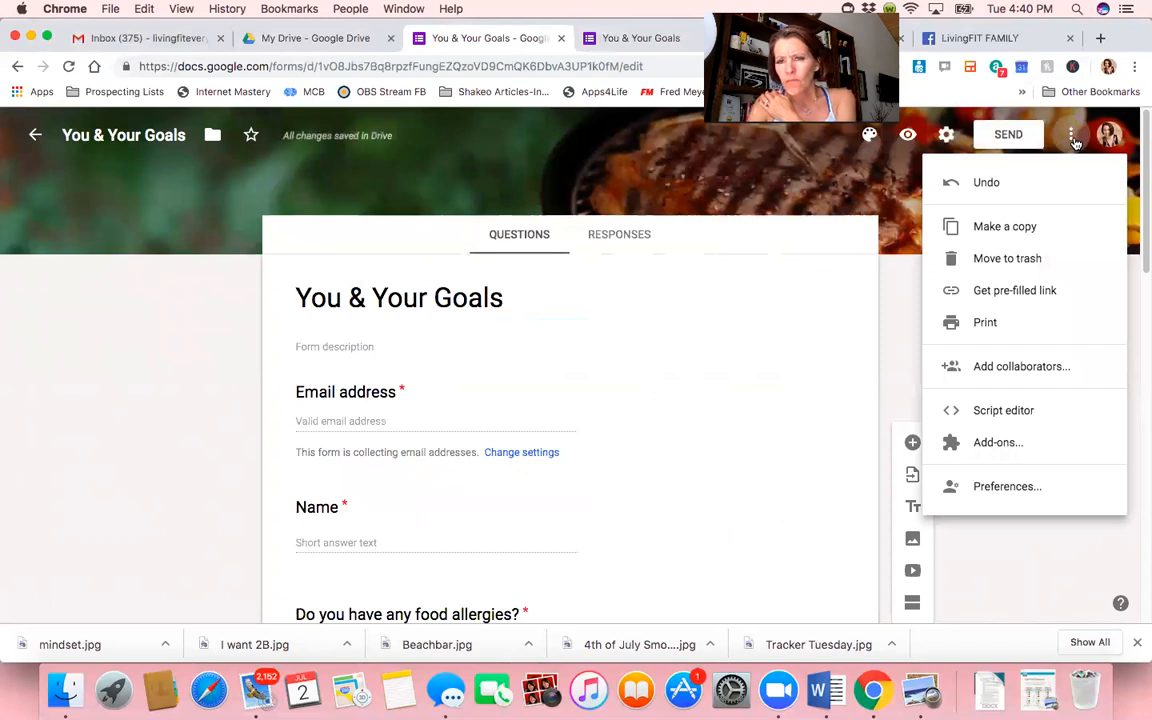
click(947, 137)
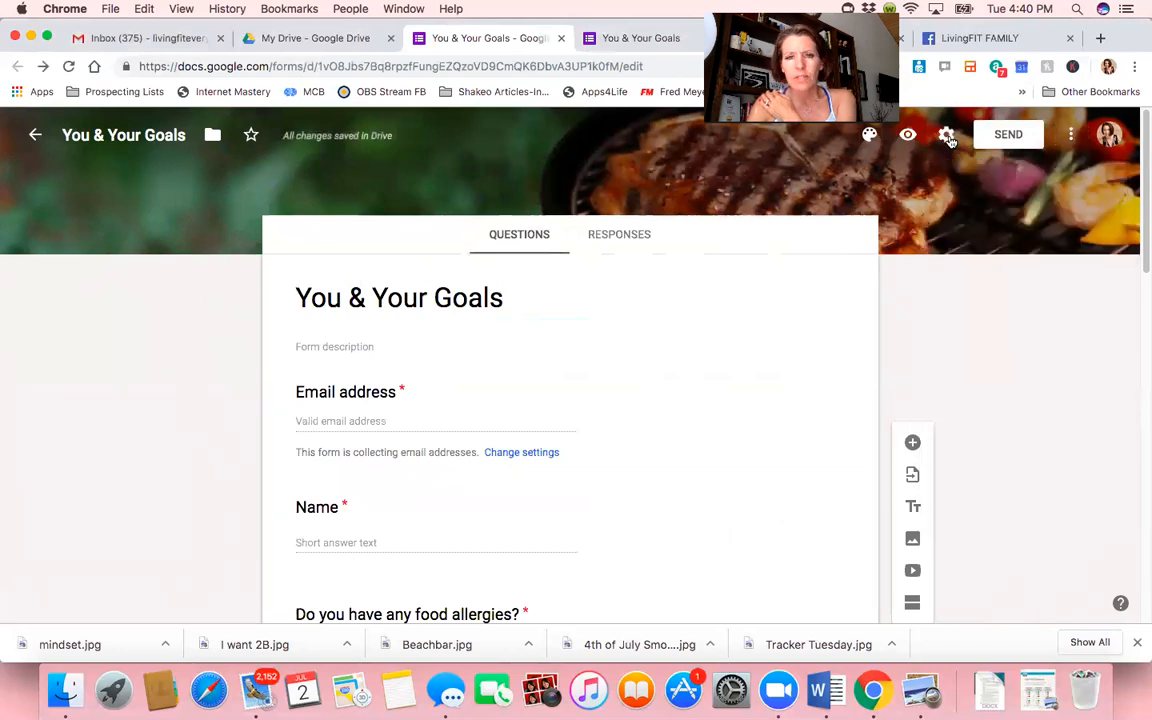
In the presentation settings, enter the confirmation message "Thank you for taking the time to fill out the form about You & Your Goals!".
click(947, 137)
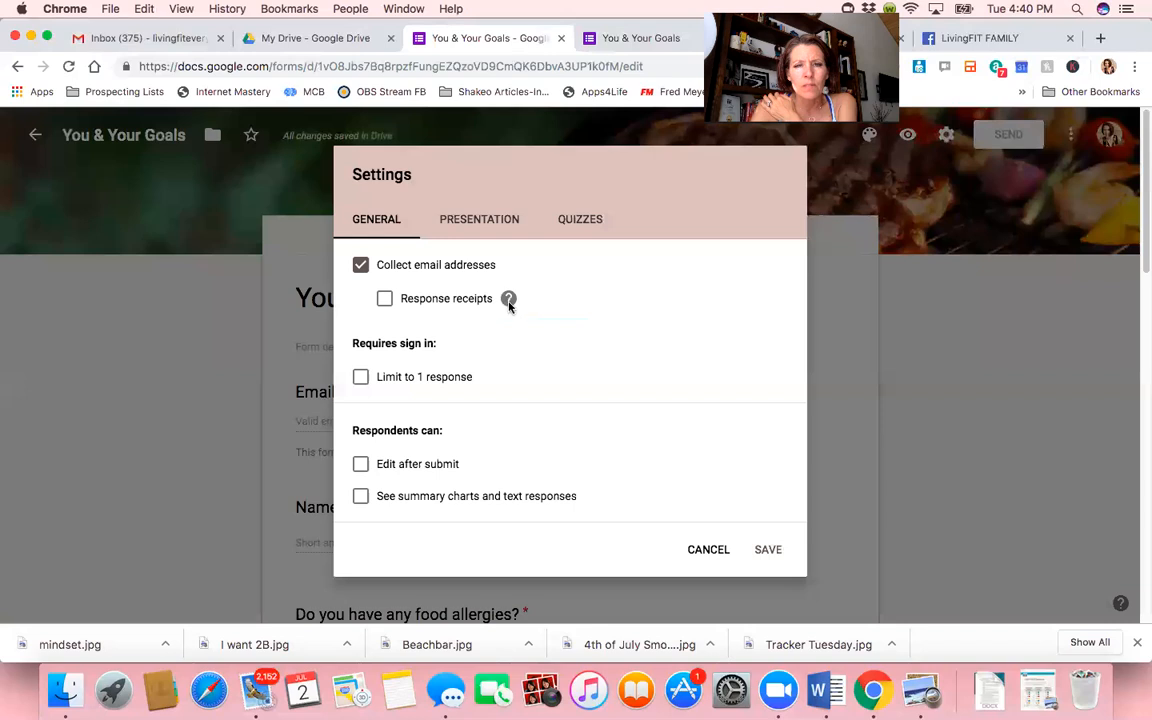
mouse_move(511, 303)
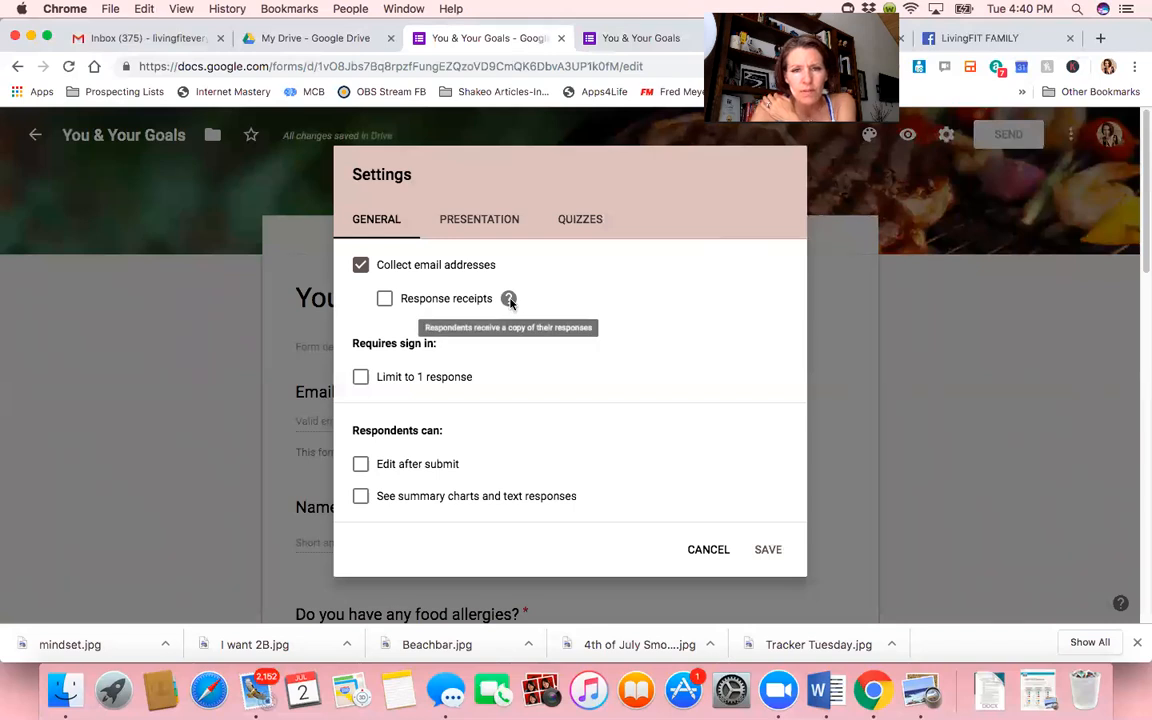
click(500, 222)
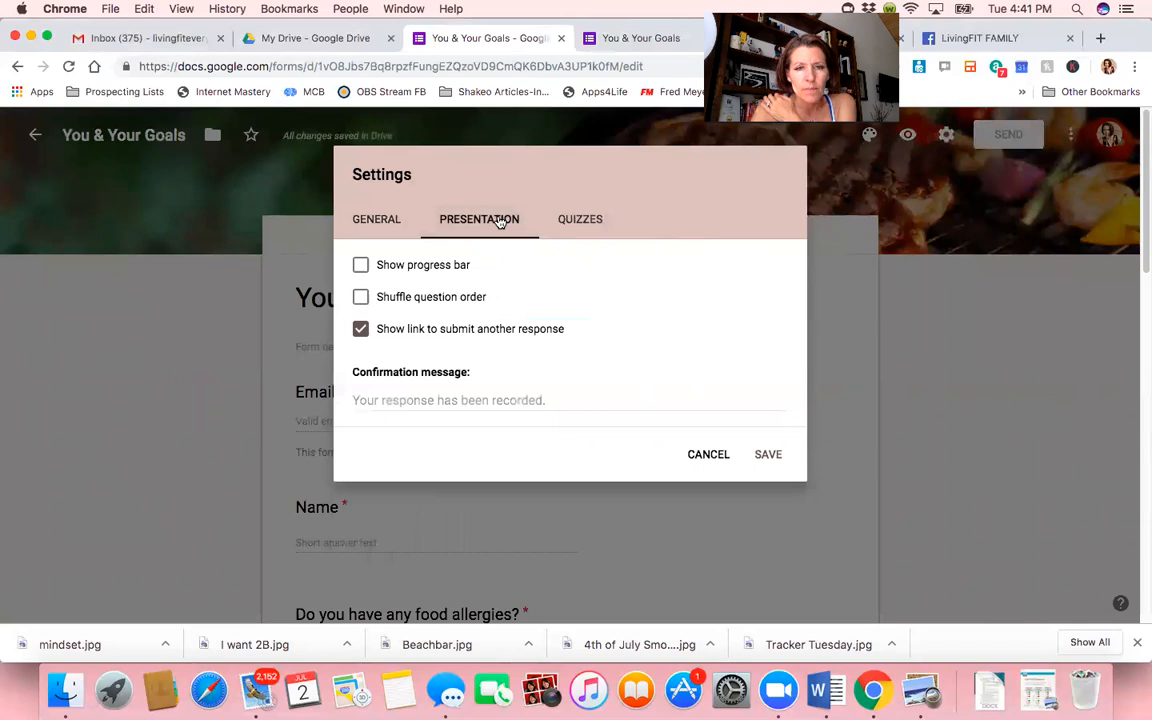
click(456, 400)
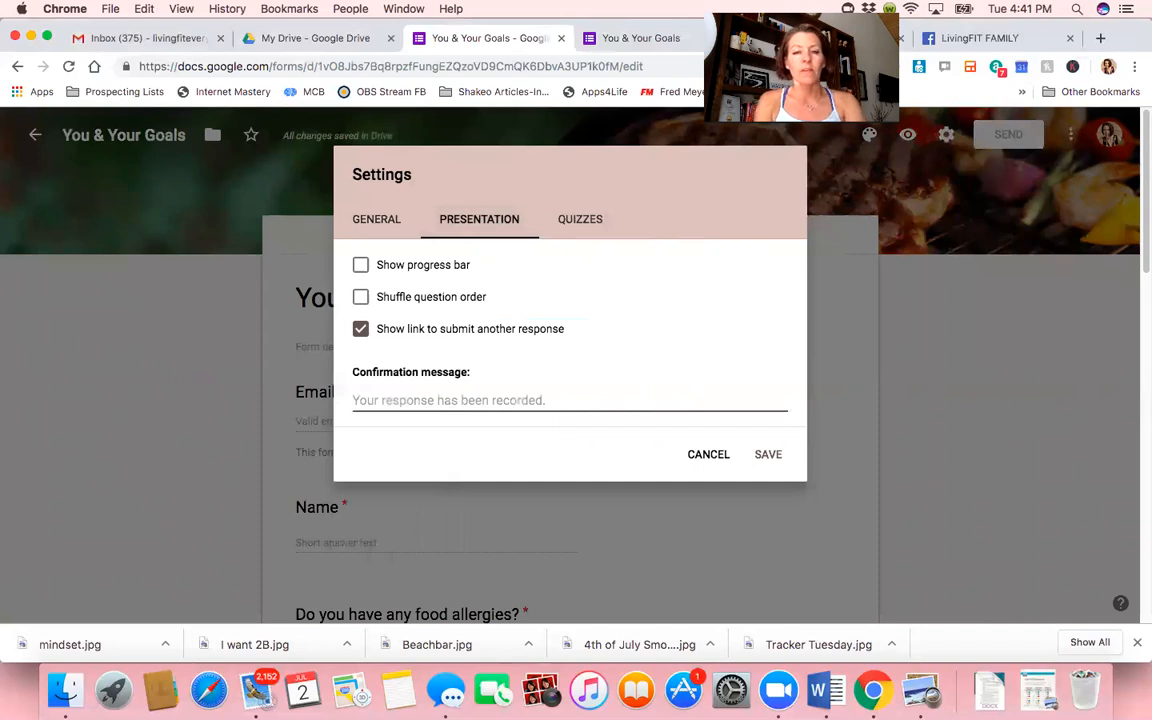
text(Thank youf)
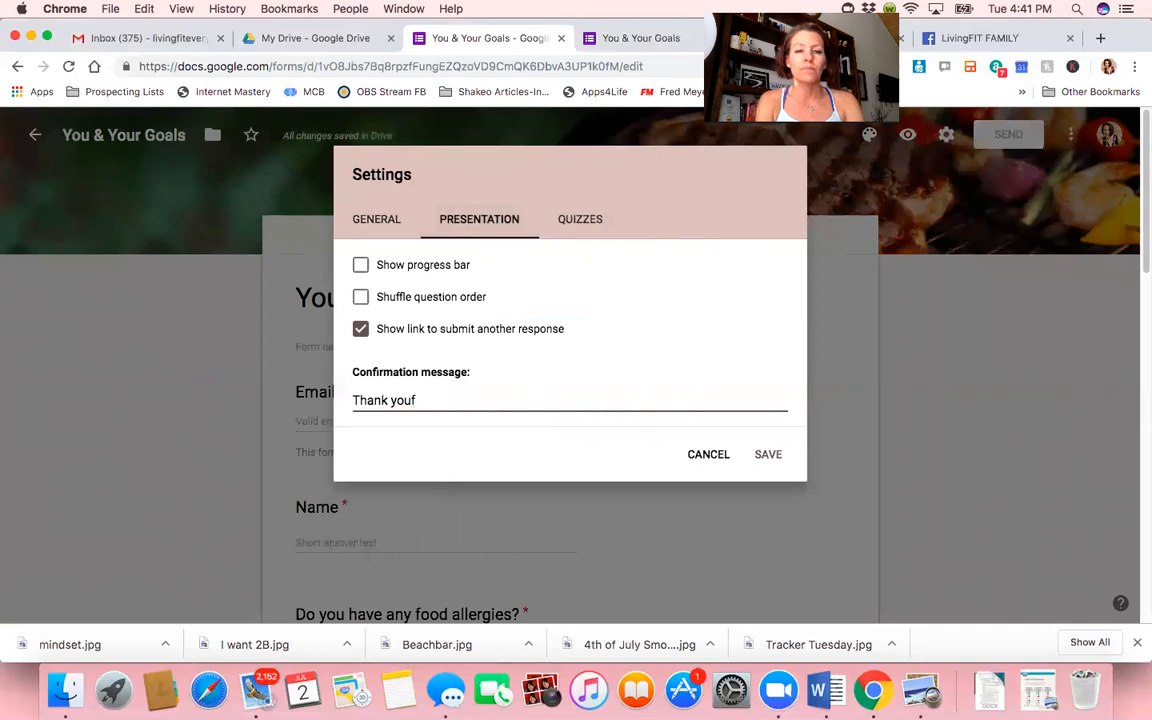
text( ro taking the ti)
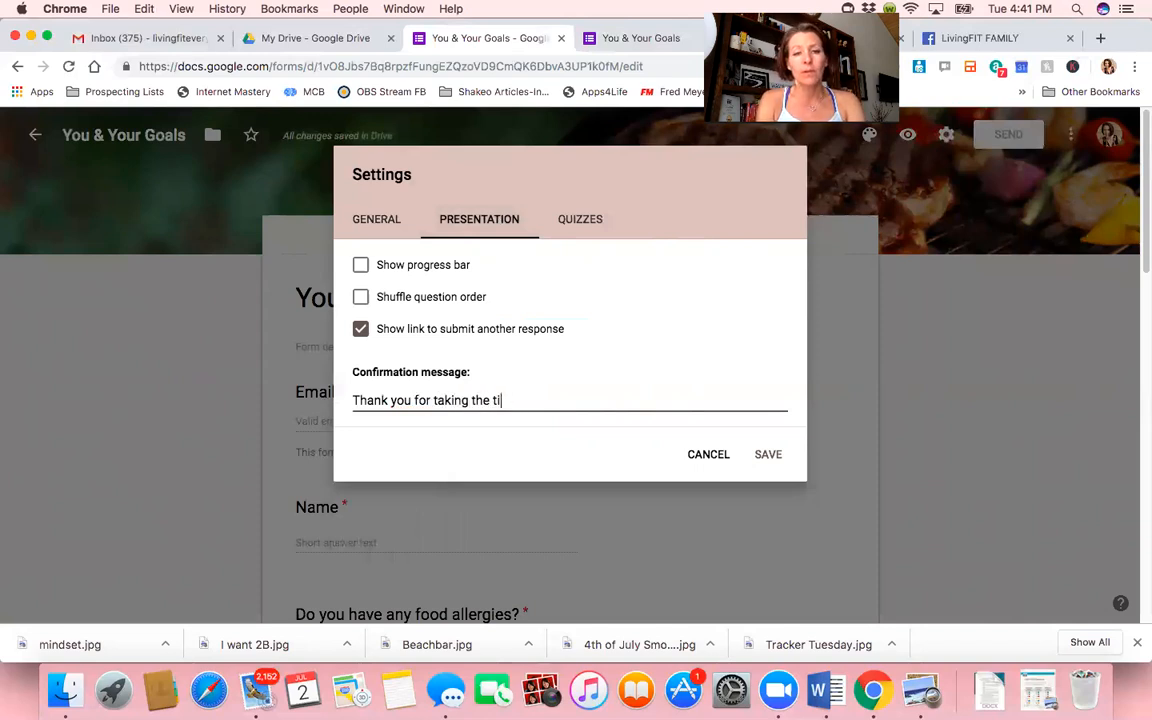
text(me to fill out the gorm)
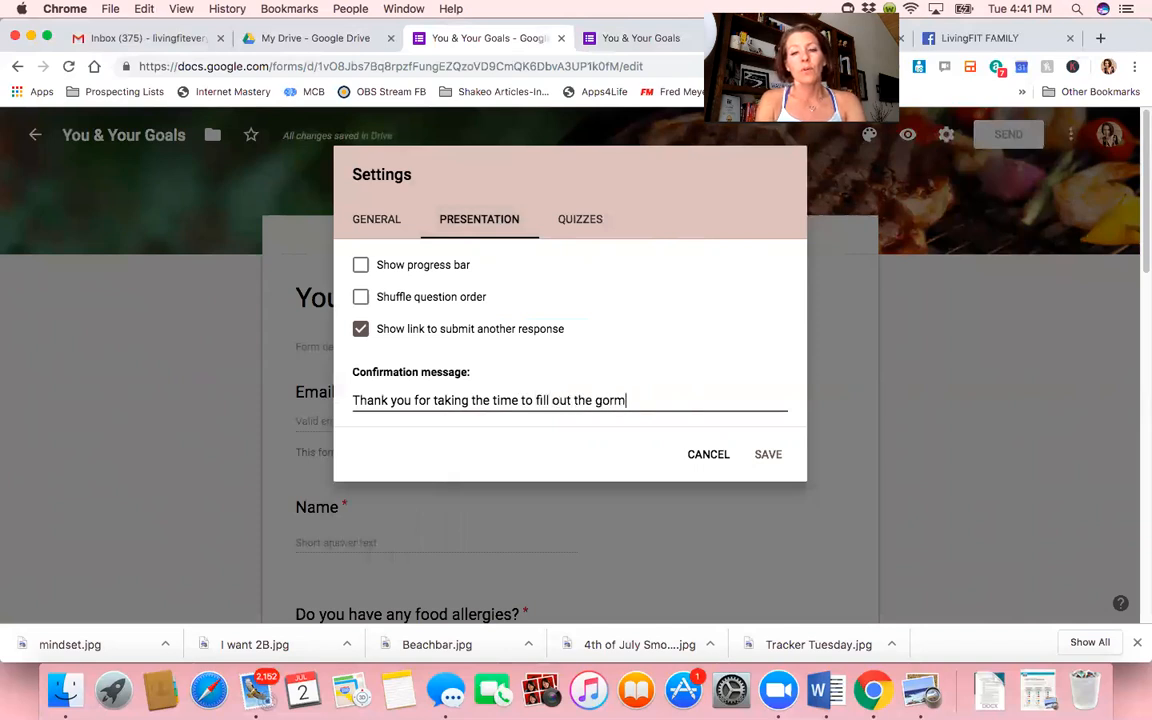
key(BackSpace)
key(BackSpace)
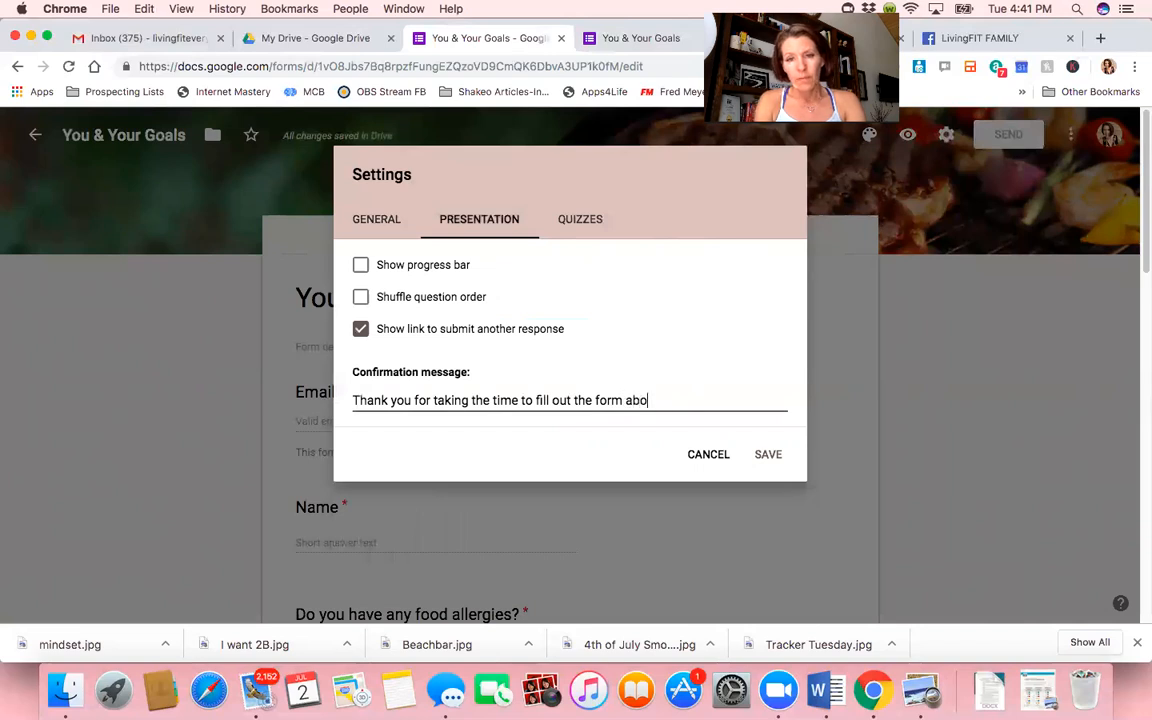
text(ou & Your Goals!)
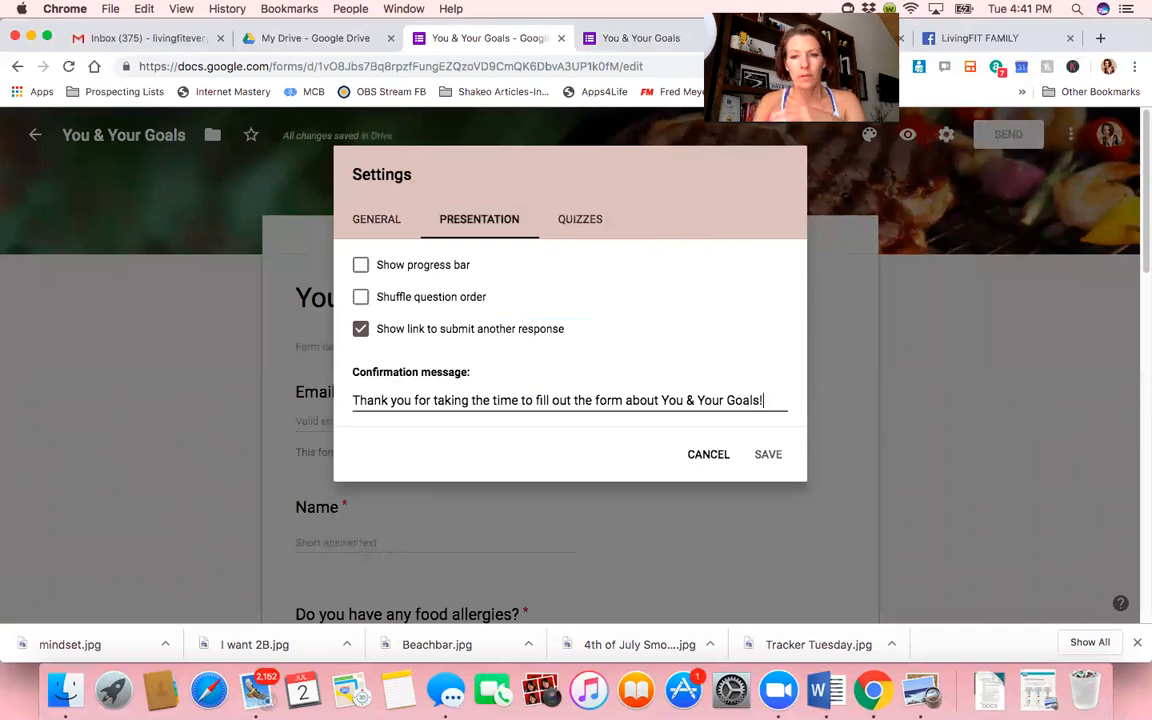
Save the presentation settings with the new confirmation message and glance over the form's first questions.
click(770, 455)
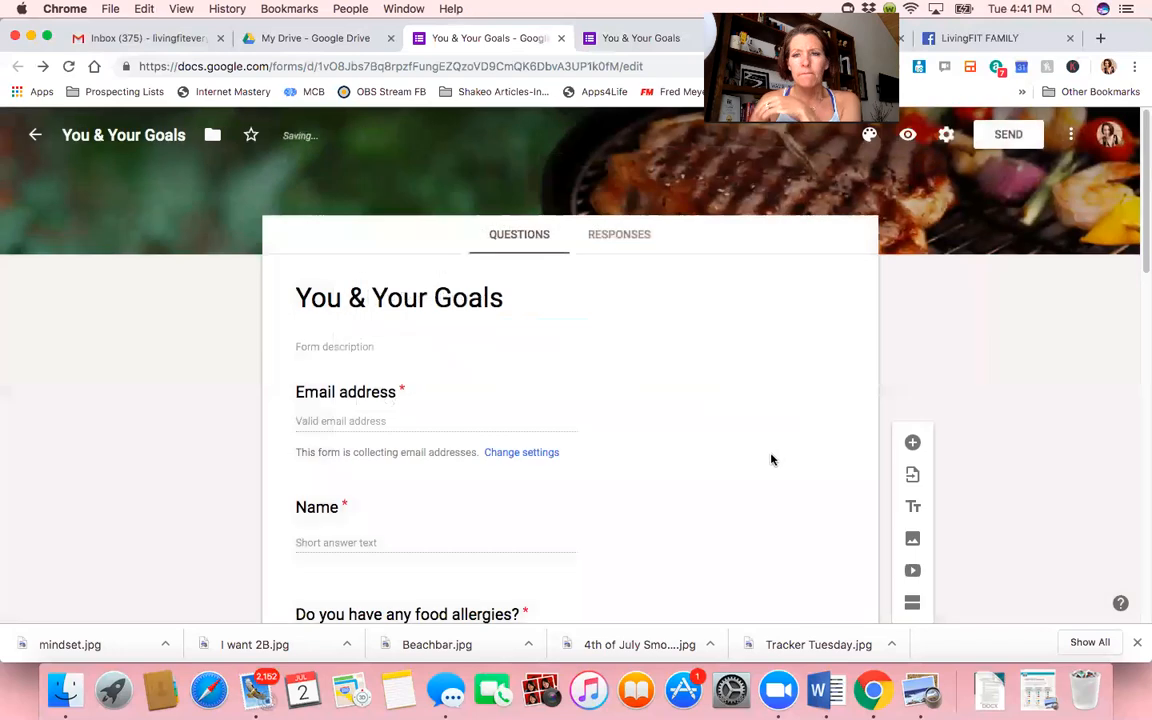
scroll(1062, 141, down, 3)
scroll(617, 290, down, 1)
scroll(733, 235, up, 4)
scroll(733, 235, down, 3)
scroll(792, 283, down, 1)
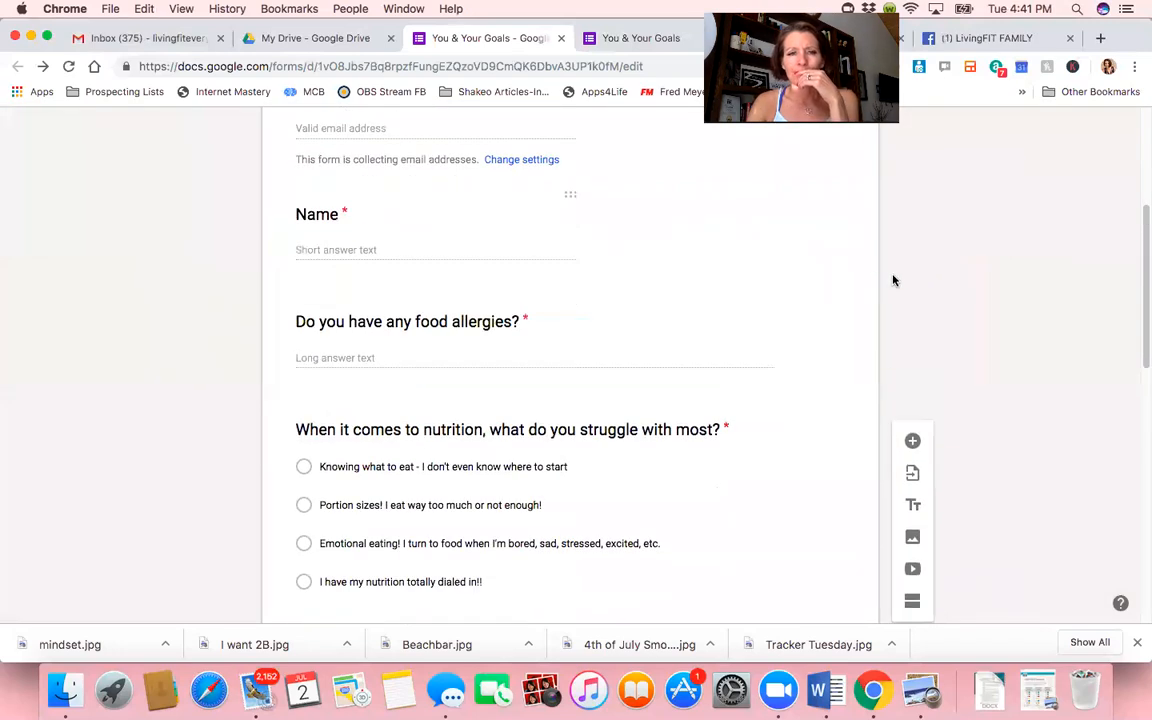
scroll(892, 278, up, 4)
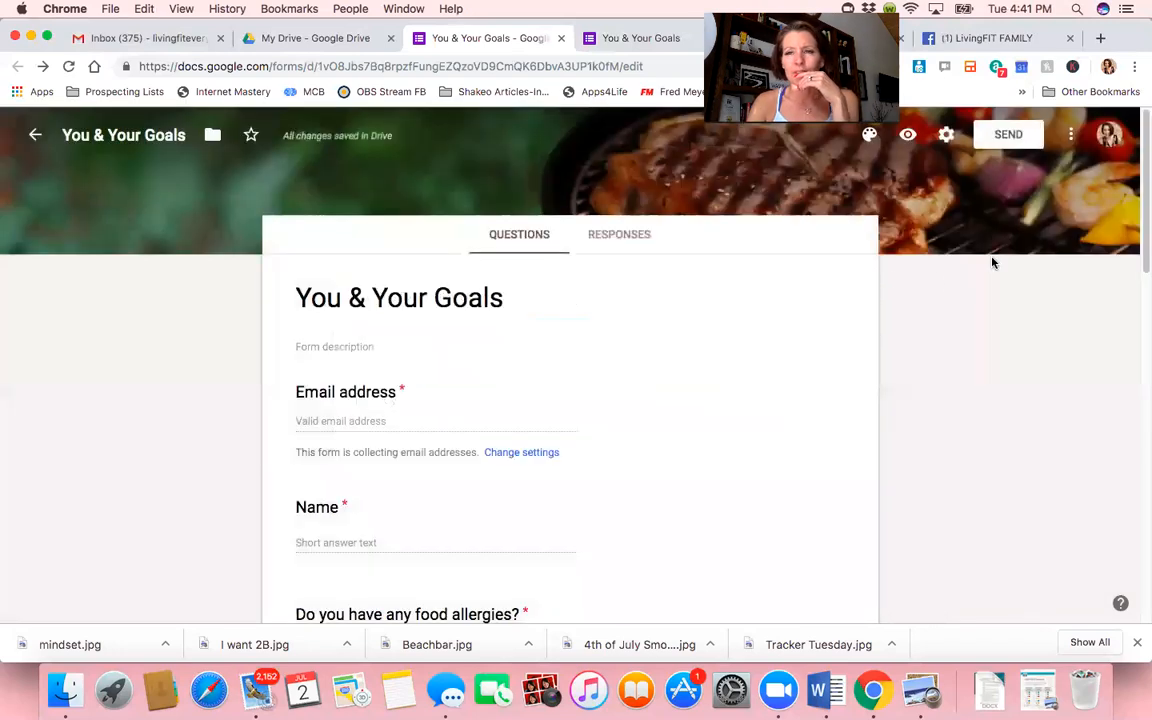
Look over the default settings for forms and questions and the email sending options without changing anything.
click(1107, 145)
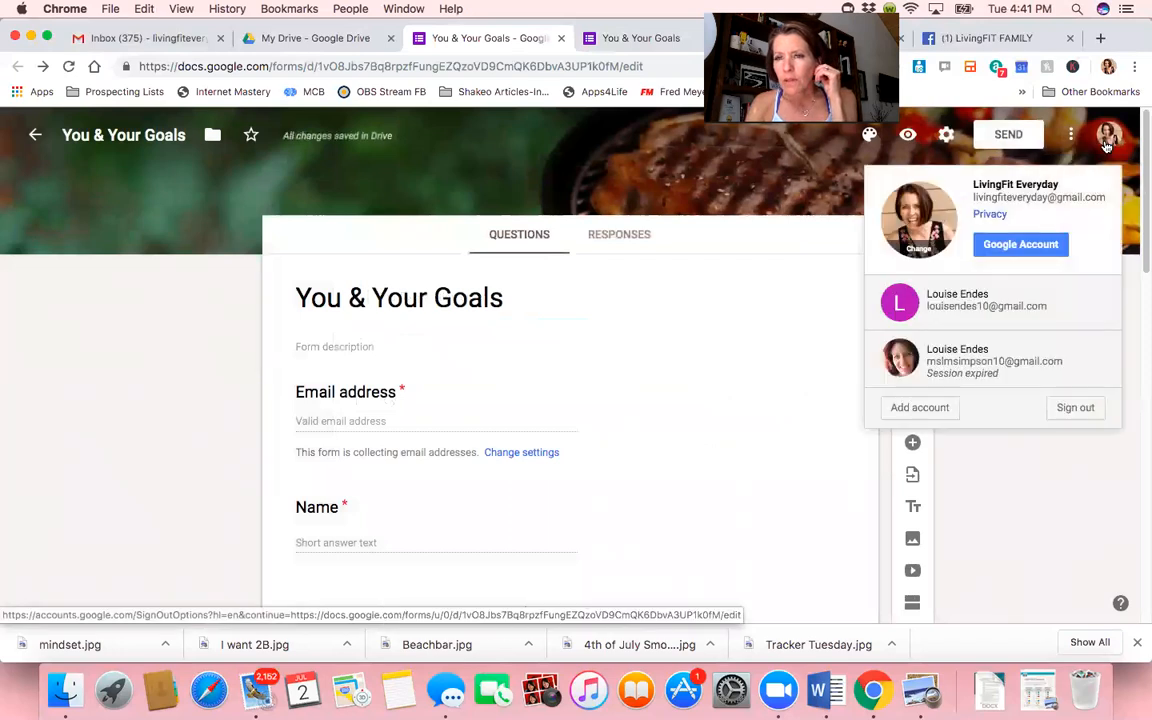
click(1107, 145)
click(1070, 140)
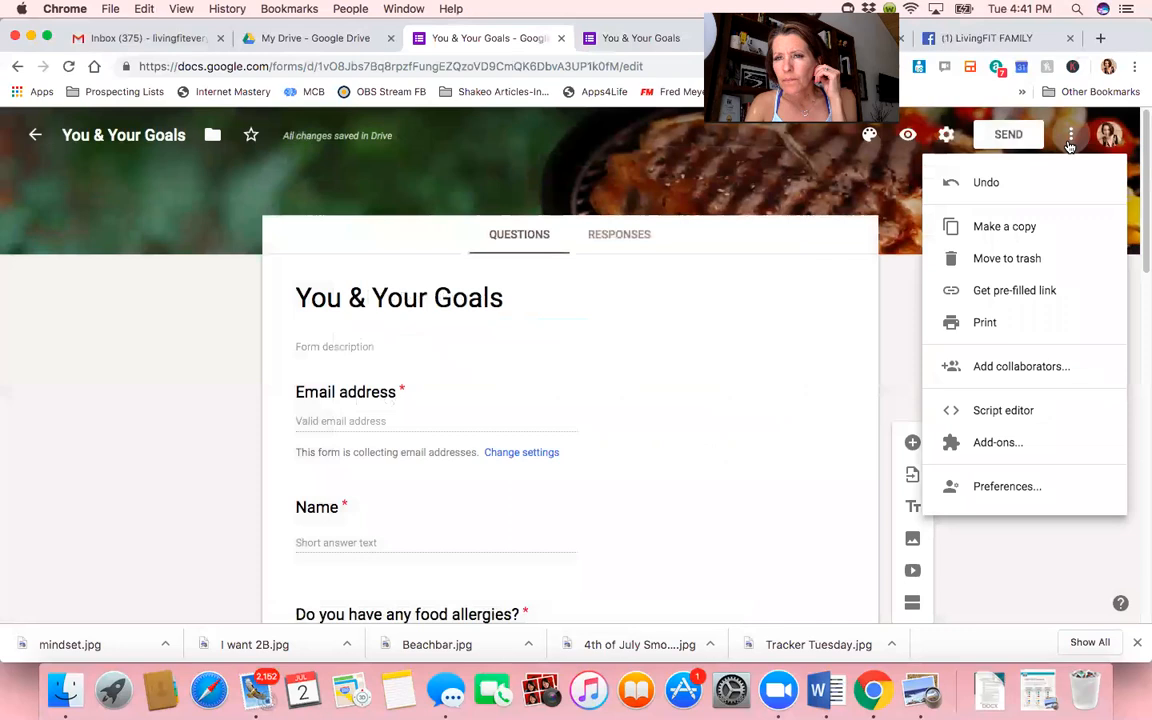
click(979, 488)
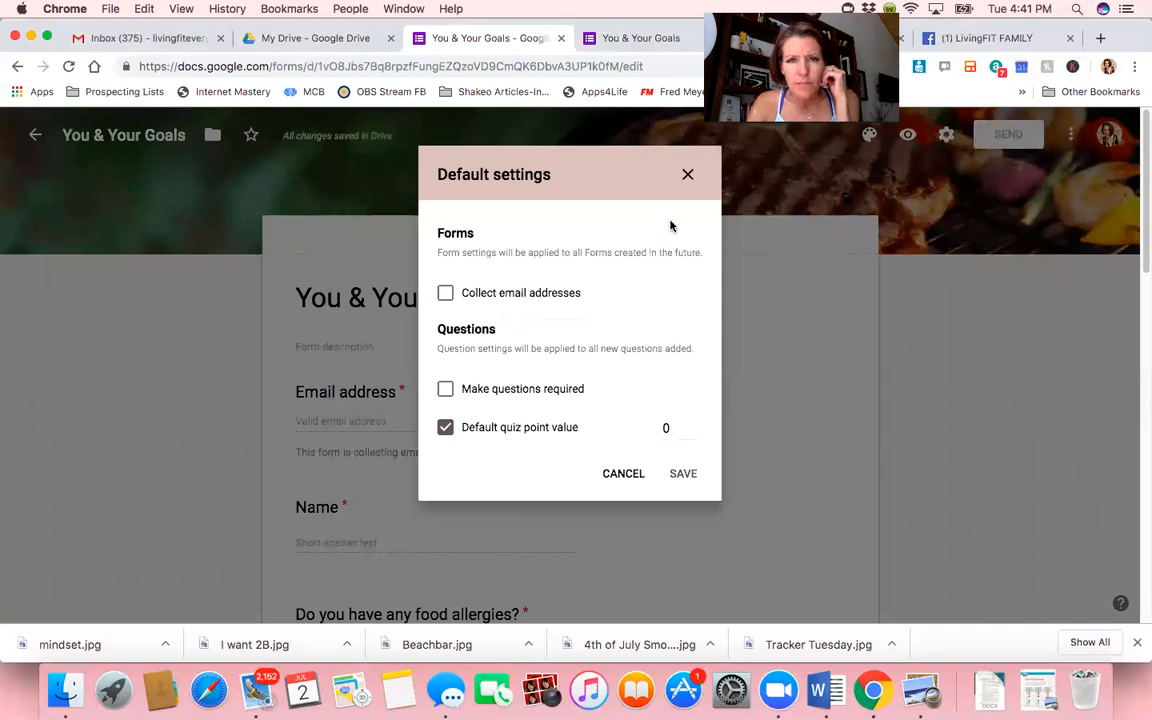
click(688, 174)
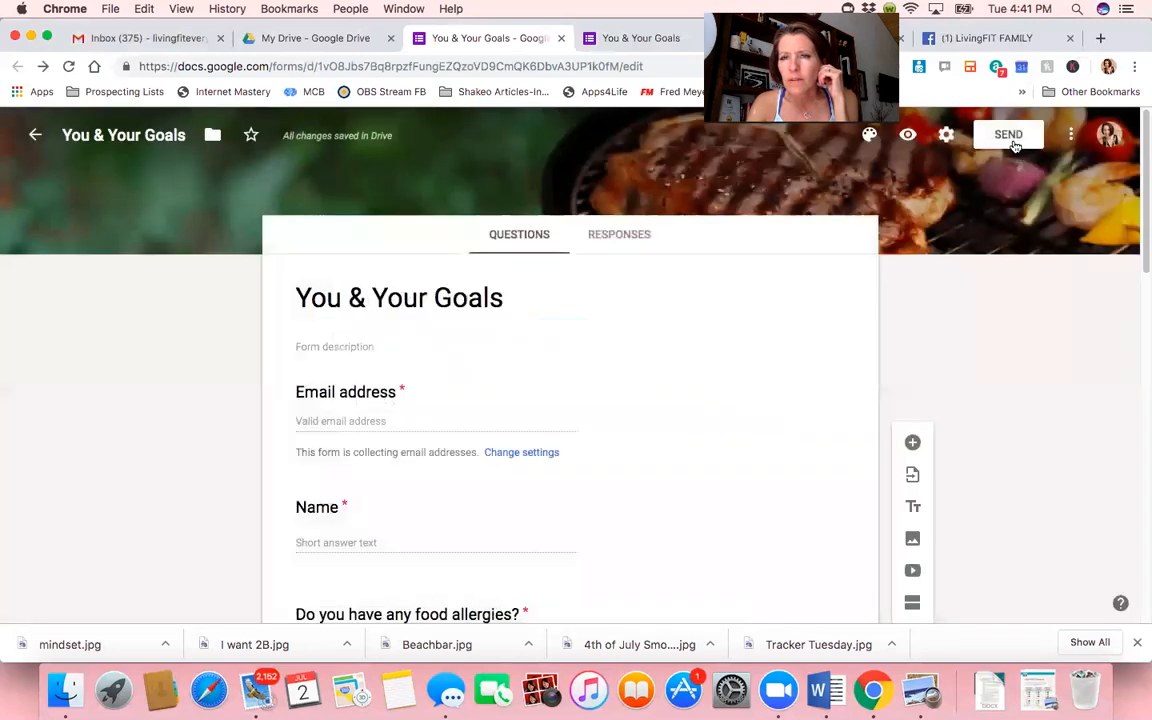
click(1010, 138)
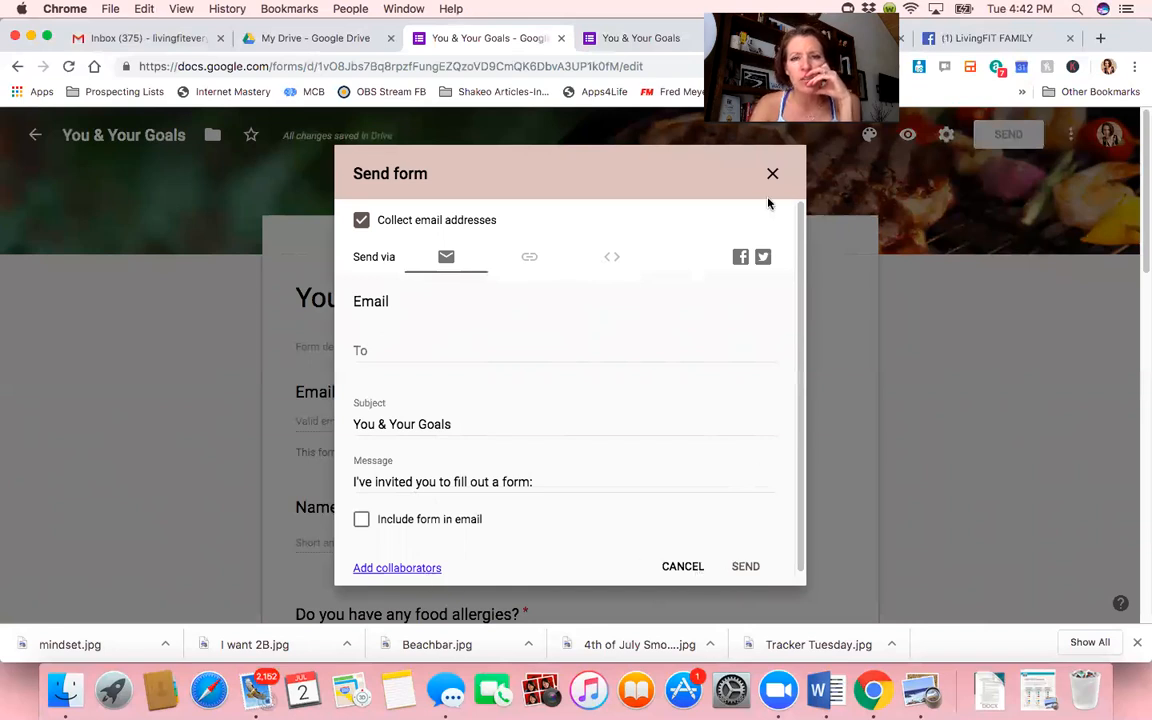
click(1011, 337)
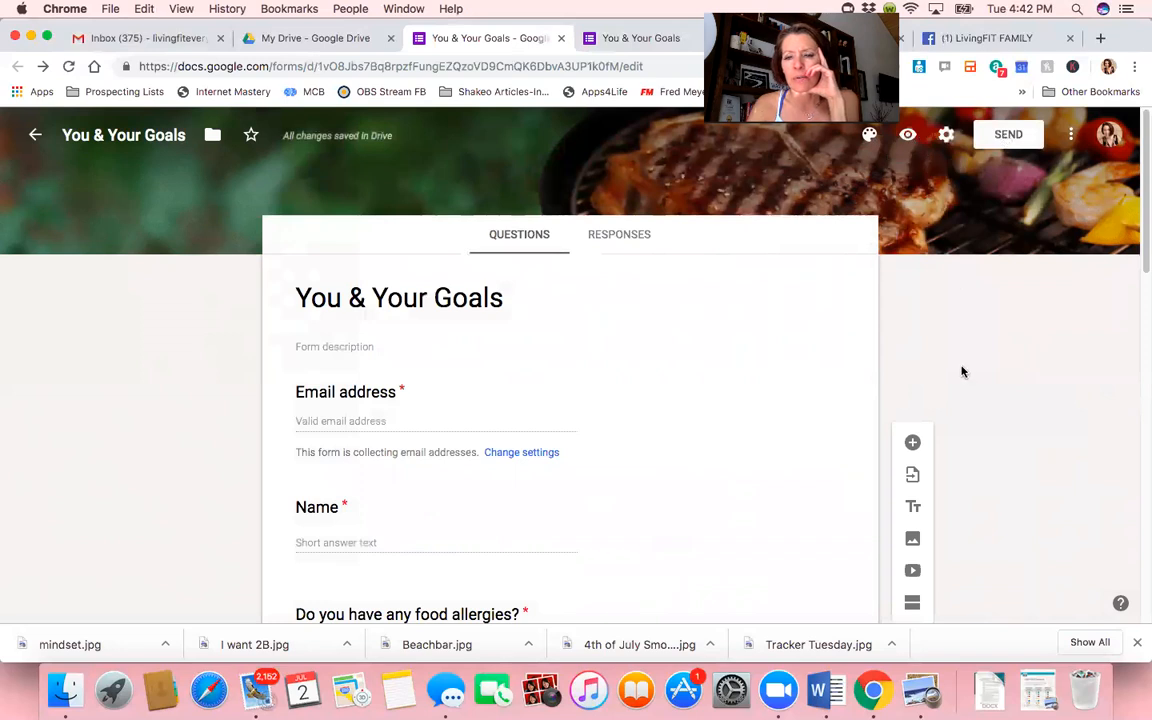
Review the form's questions through to the 1-10 readiness scale and view the form's responses page.
scroll(955, 376, down, 1)
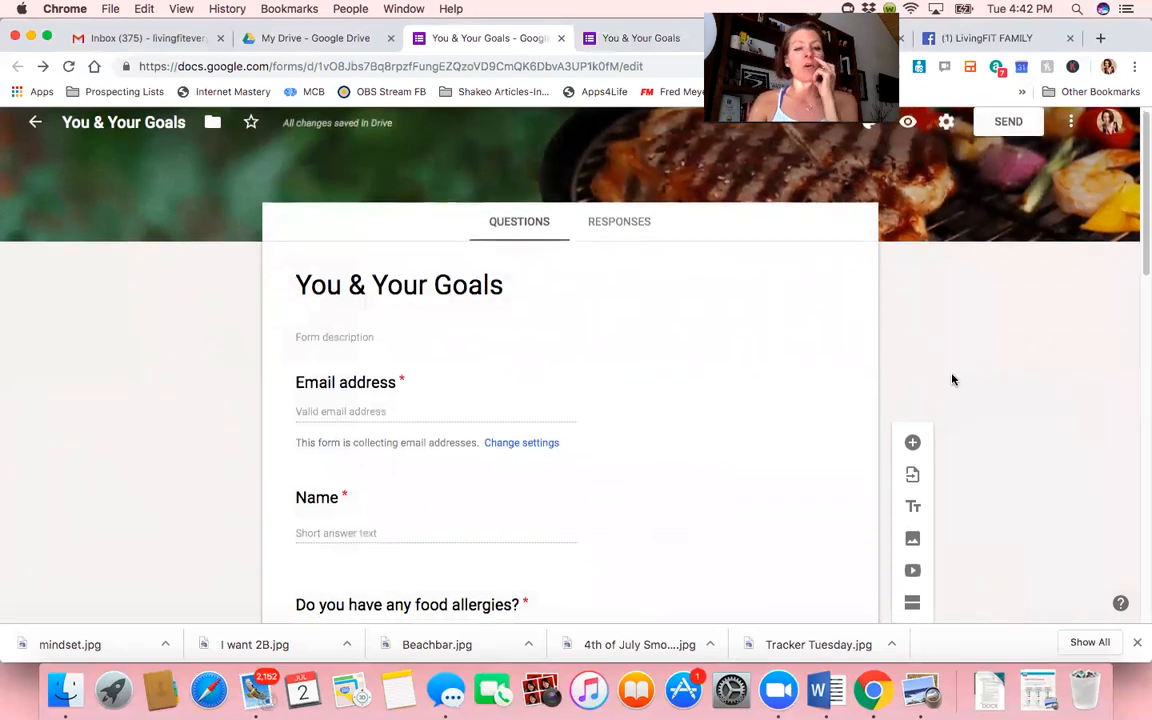
scroll(952, 379, down, 10)
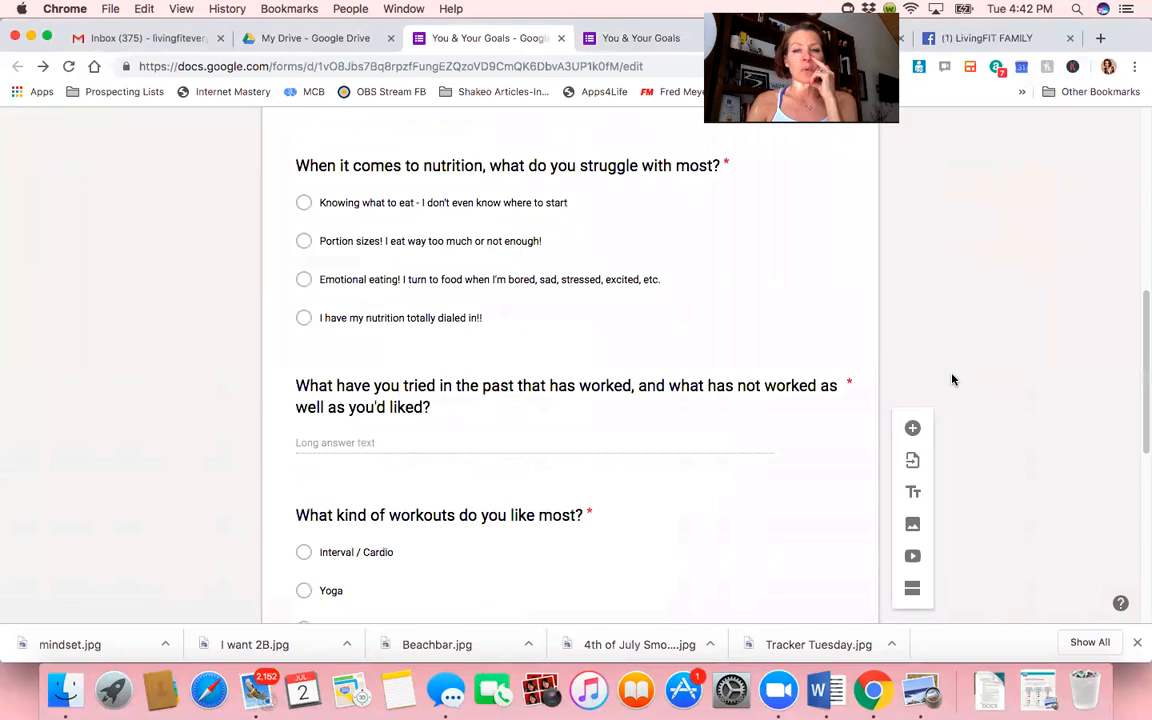
scroll(952, 379, down, 10)
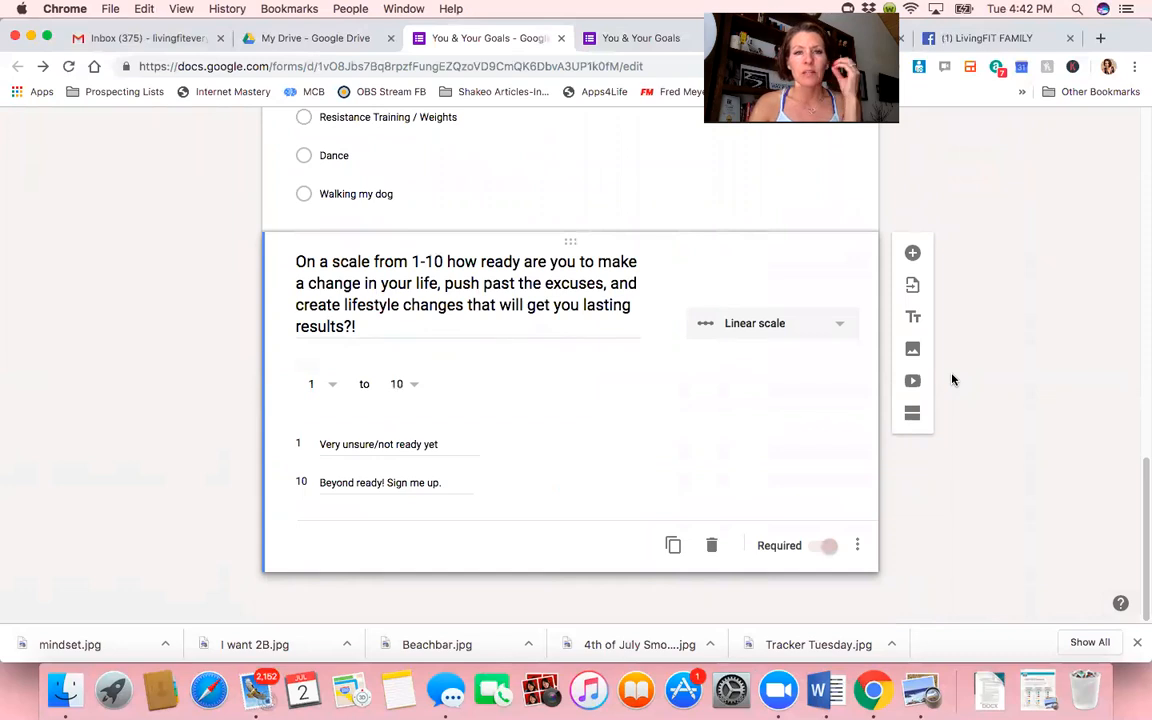
scroll(952, 379, up, 15)
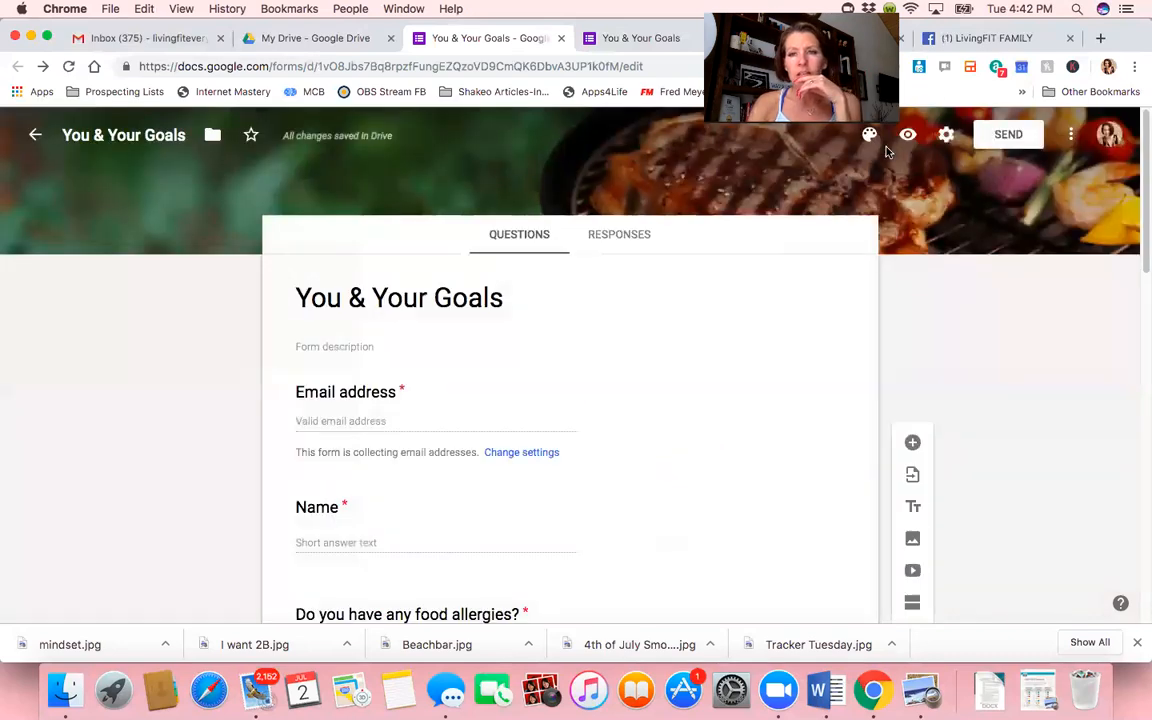
click(625, 236)
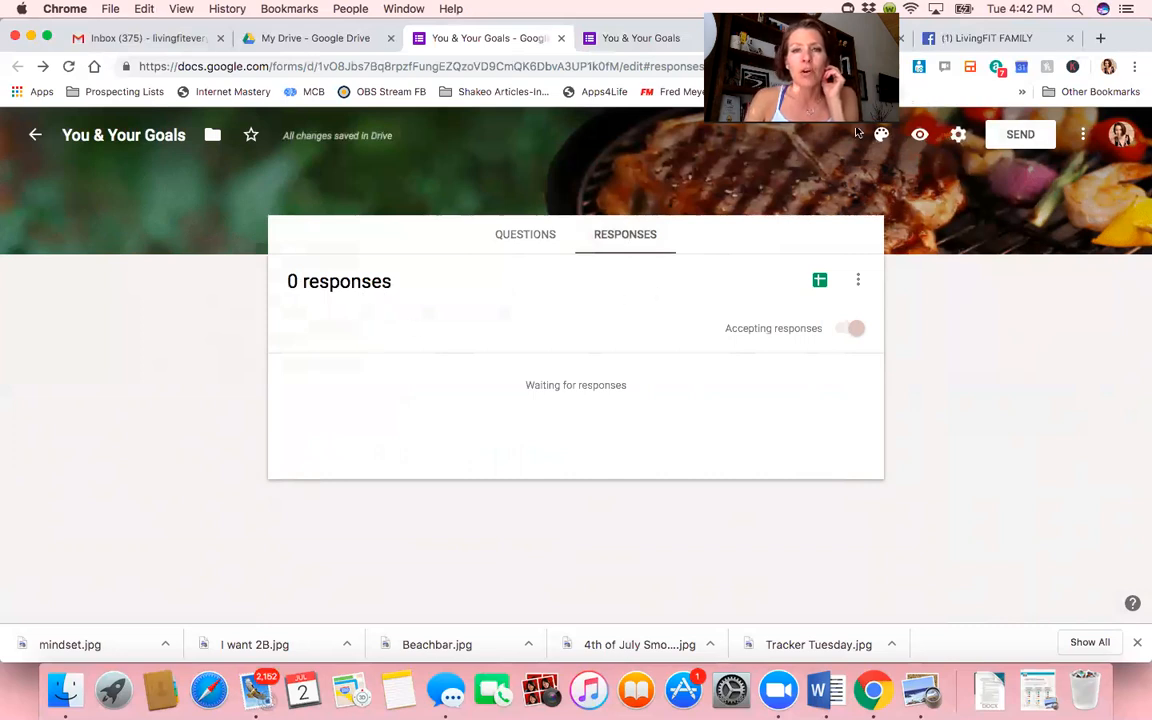
Shorten the form's shareable link in the sending options and copy it to the clipboard.
click(1020, 143)
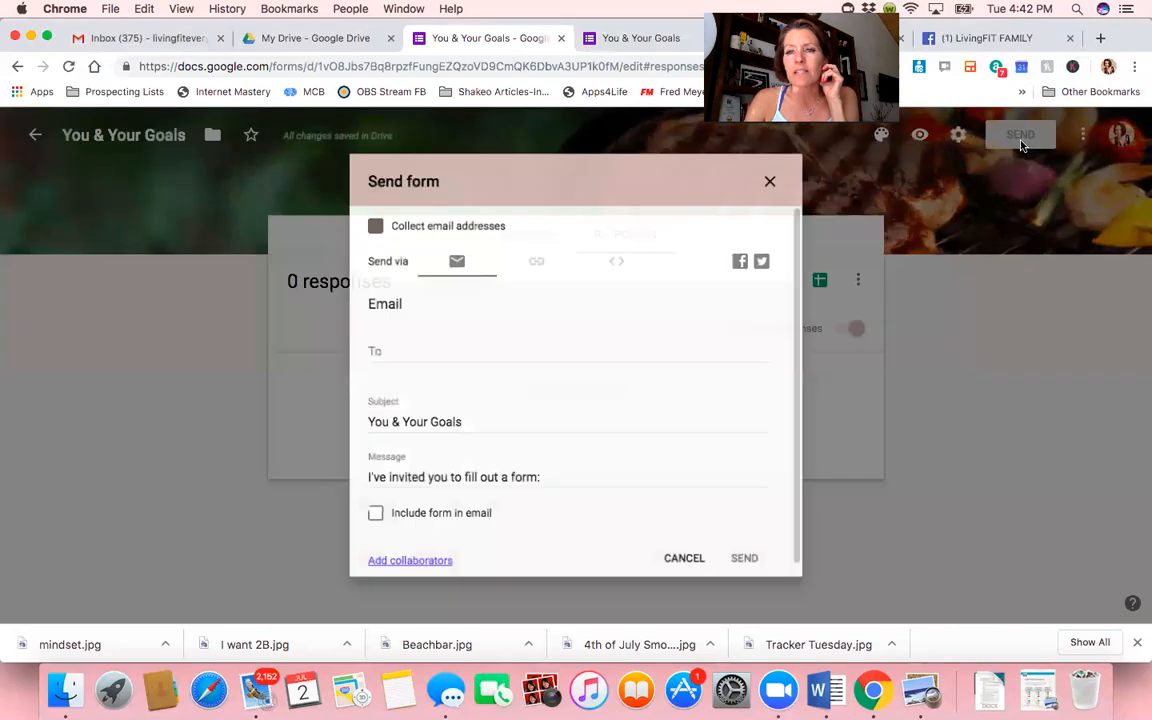
click(532, 260)
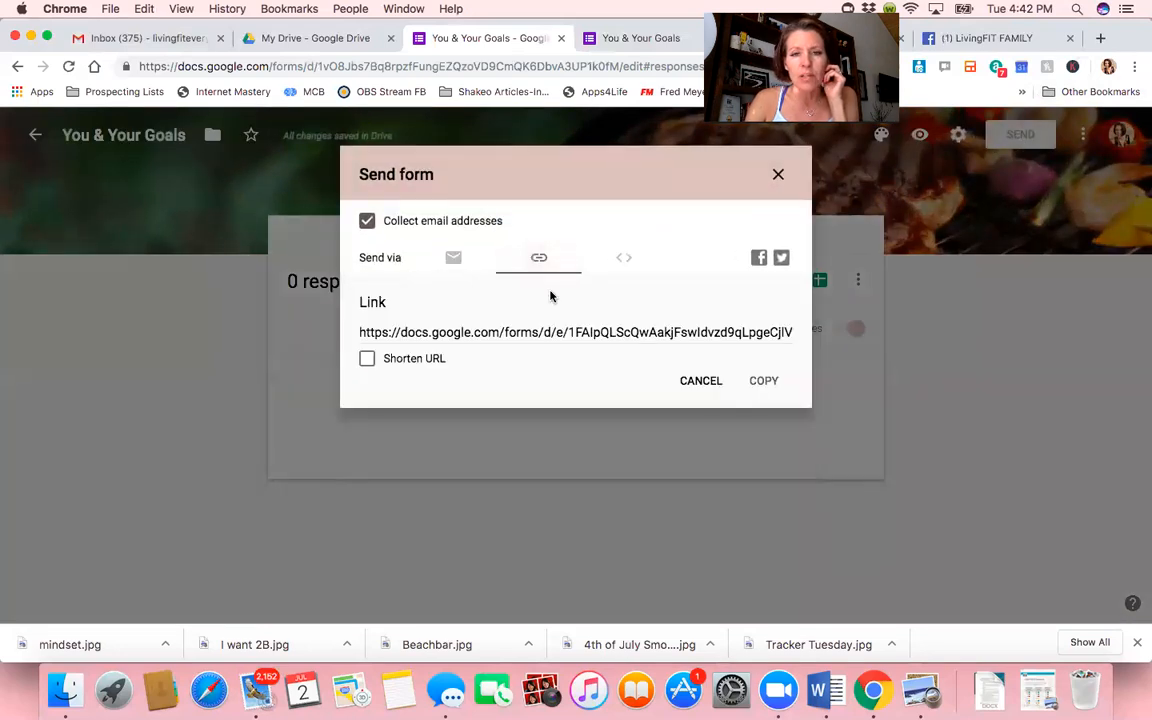
click(367, 359)
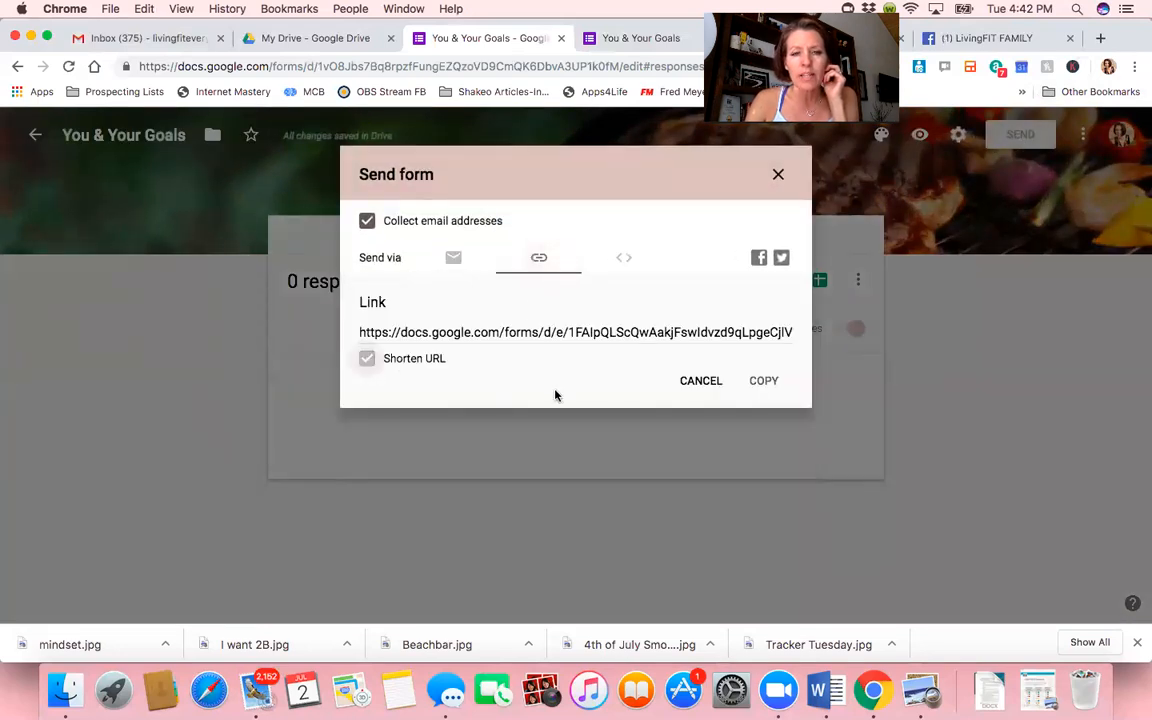
click(763, 381)
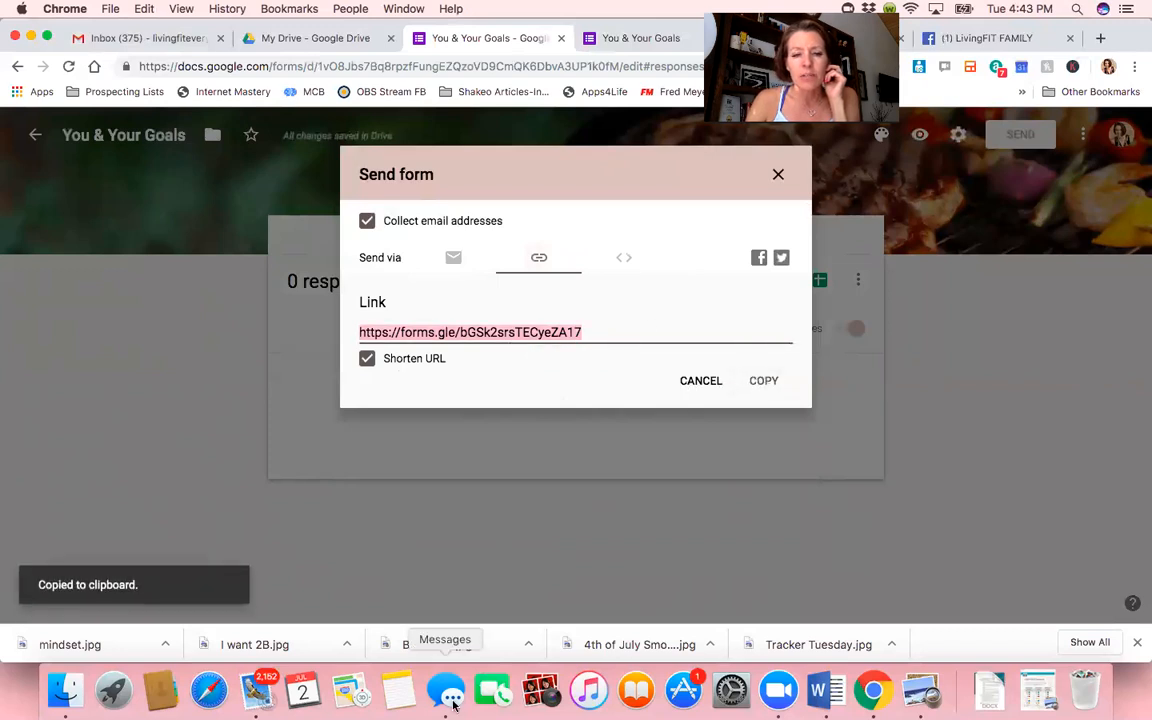
Switch to Notes, open the "FORM - LINKS" note and look through its saved contact form links.
click(400, 700)
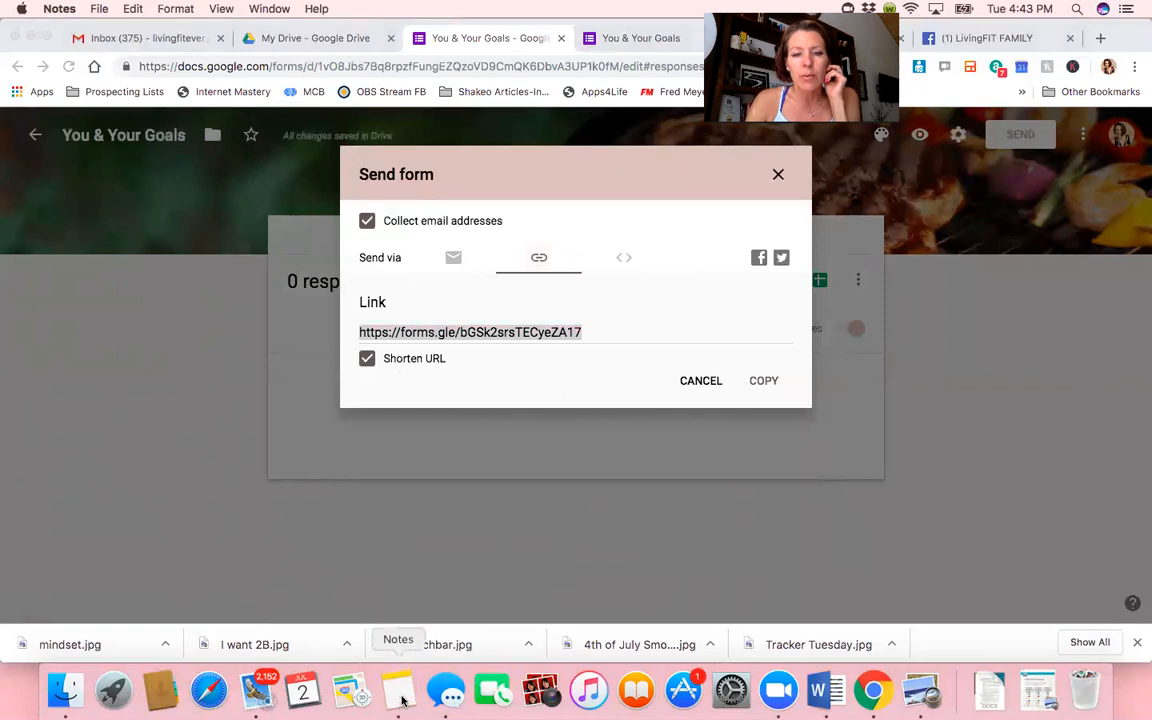
click(402, 692)
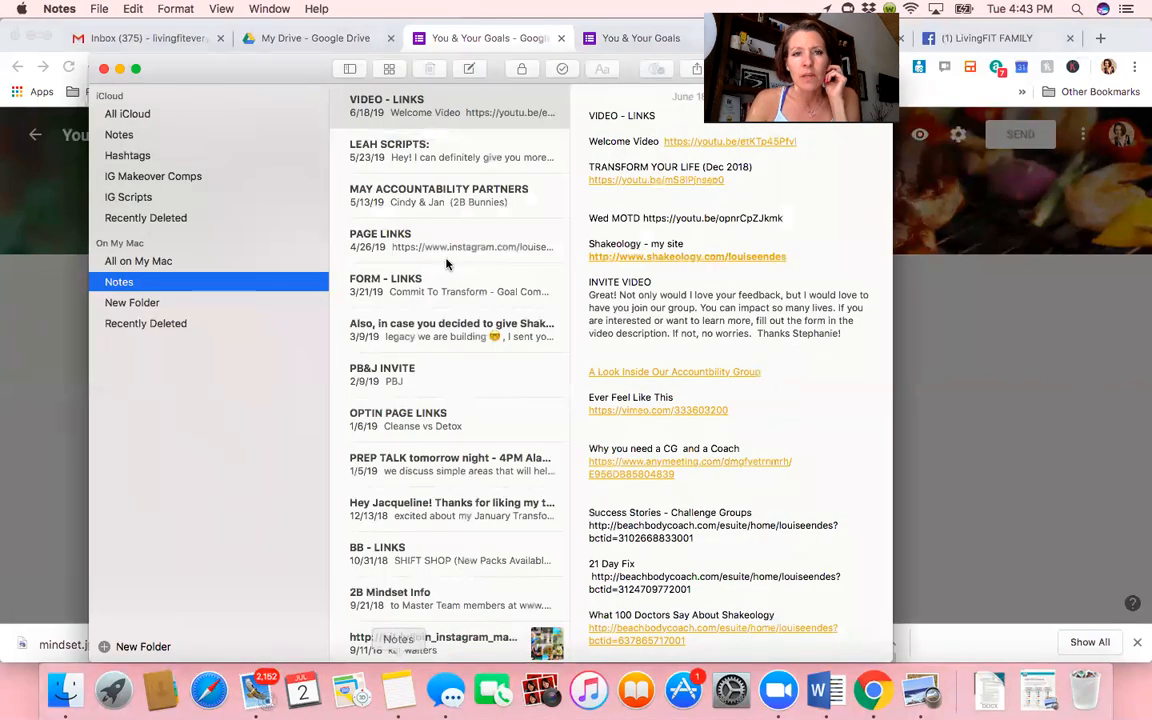
click(500, 292)
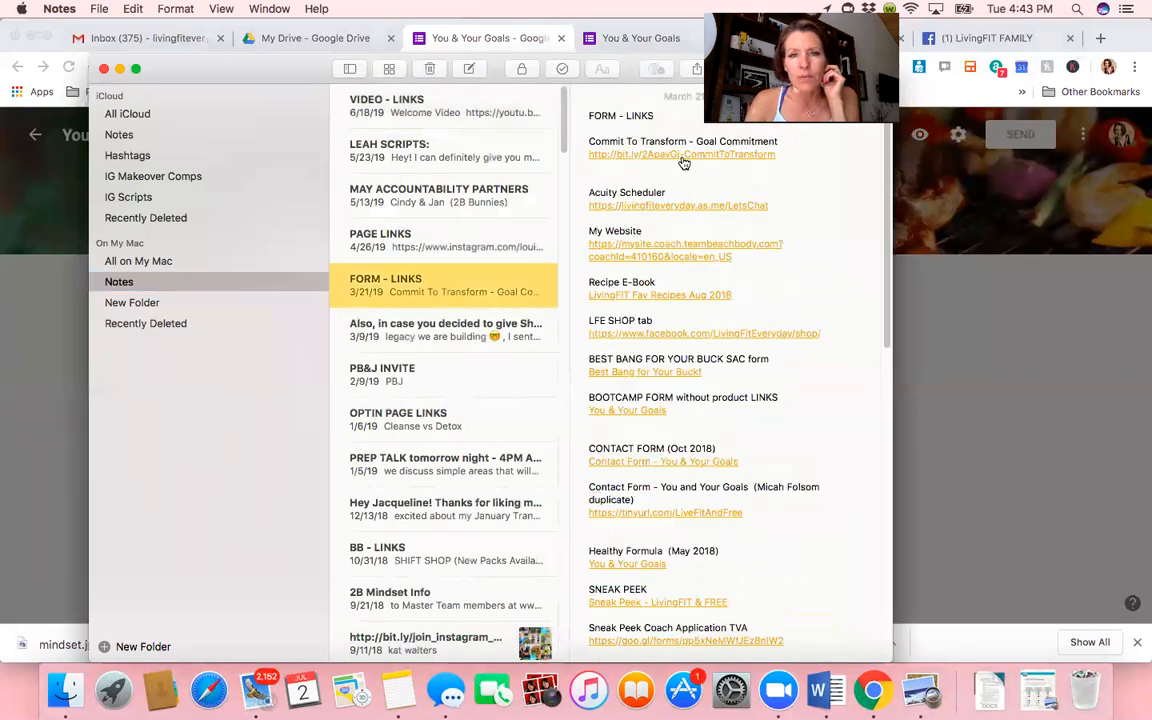
scroll(675, 366, down, 2)
scroll(675, 366, down, 3)
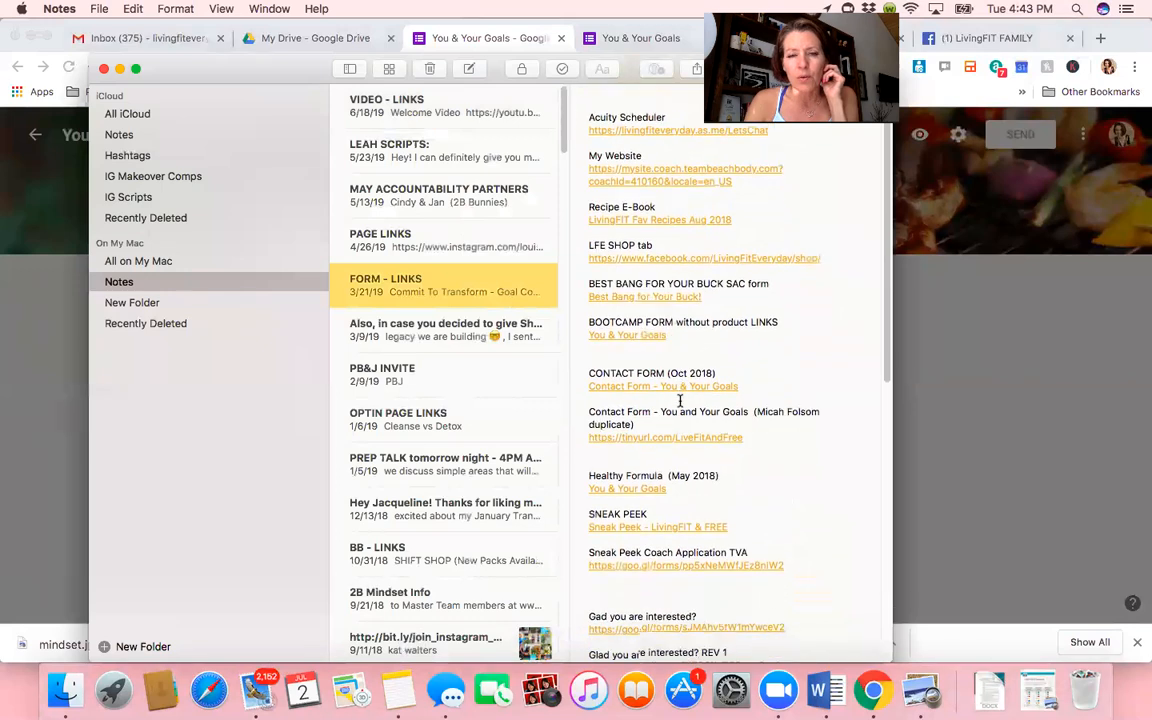
scroll(679, 401, down, 2)
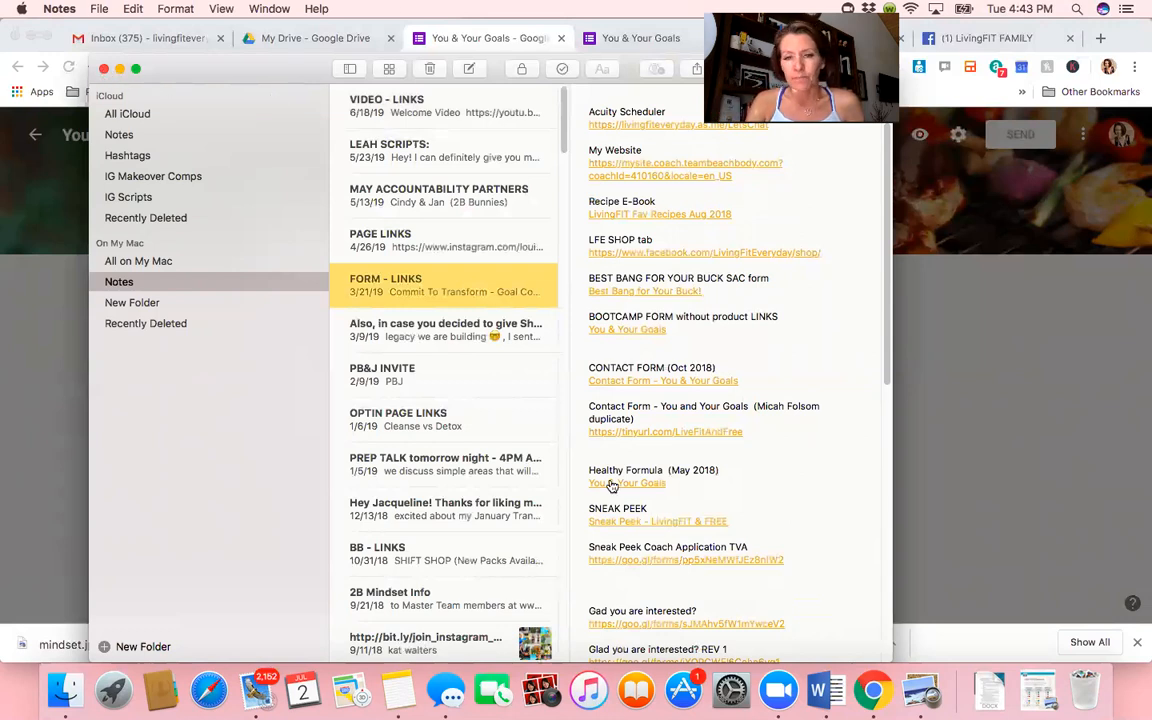
click(622, 447)
key(Return)
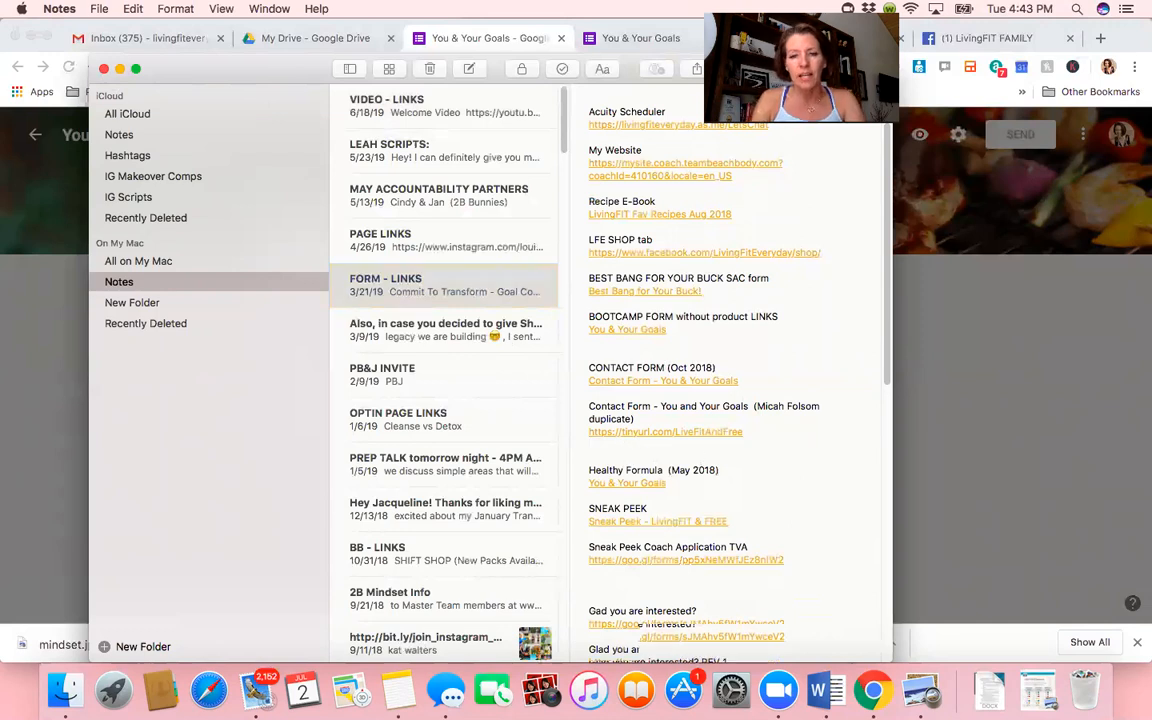
scroll(670, 398, down, 5)
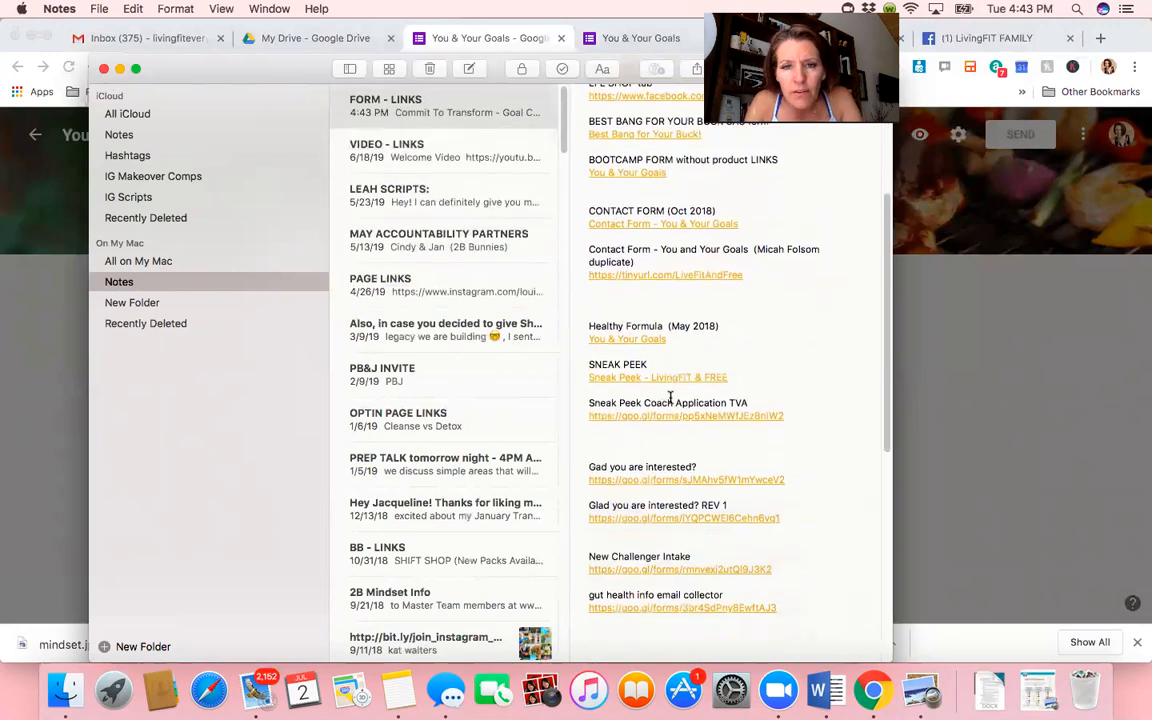
scroll(670, 398, up, 1)
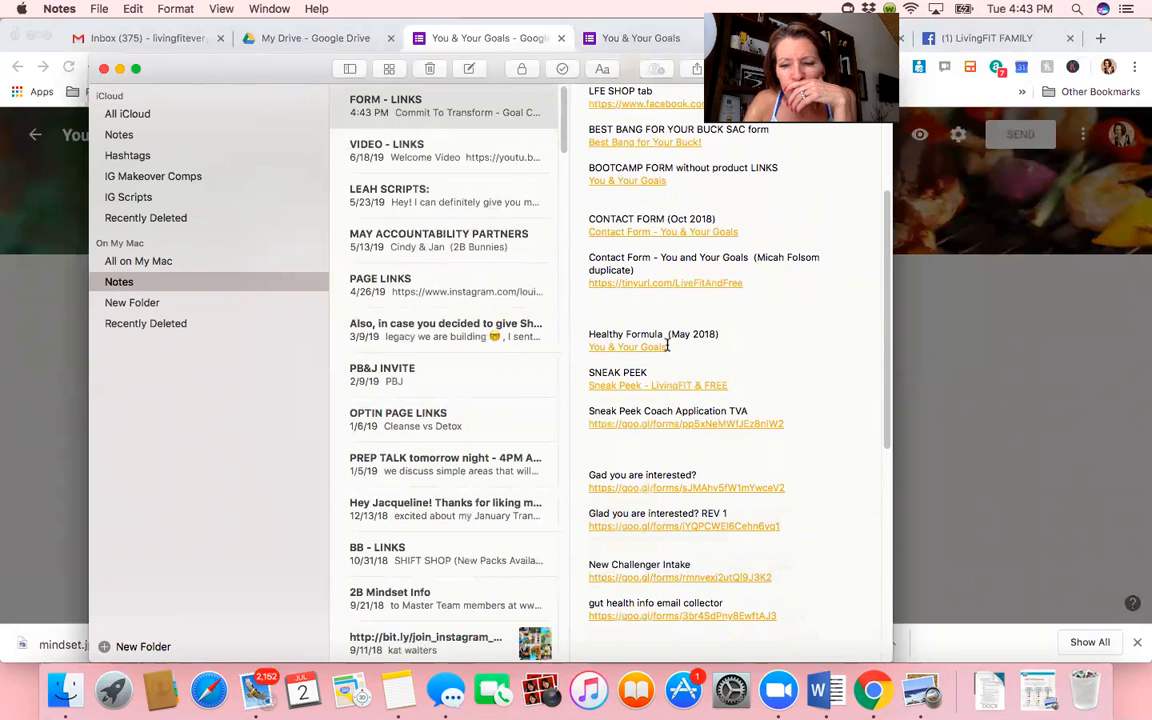
key(BackSpace)
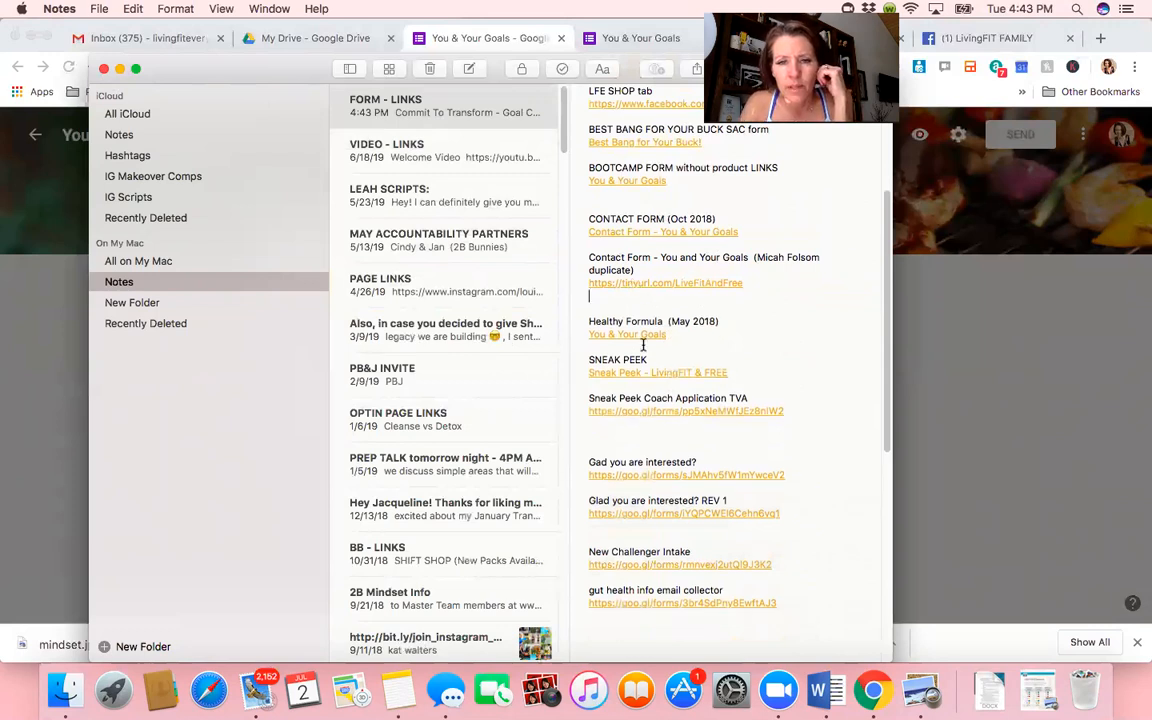
Look through the rest of the saved form links in the "FORM - LINKS" note and close Notes.
scroll(643, 344, up, 2)
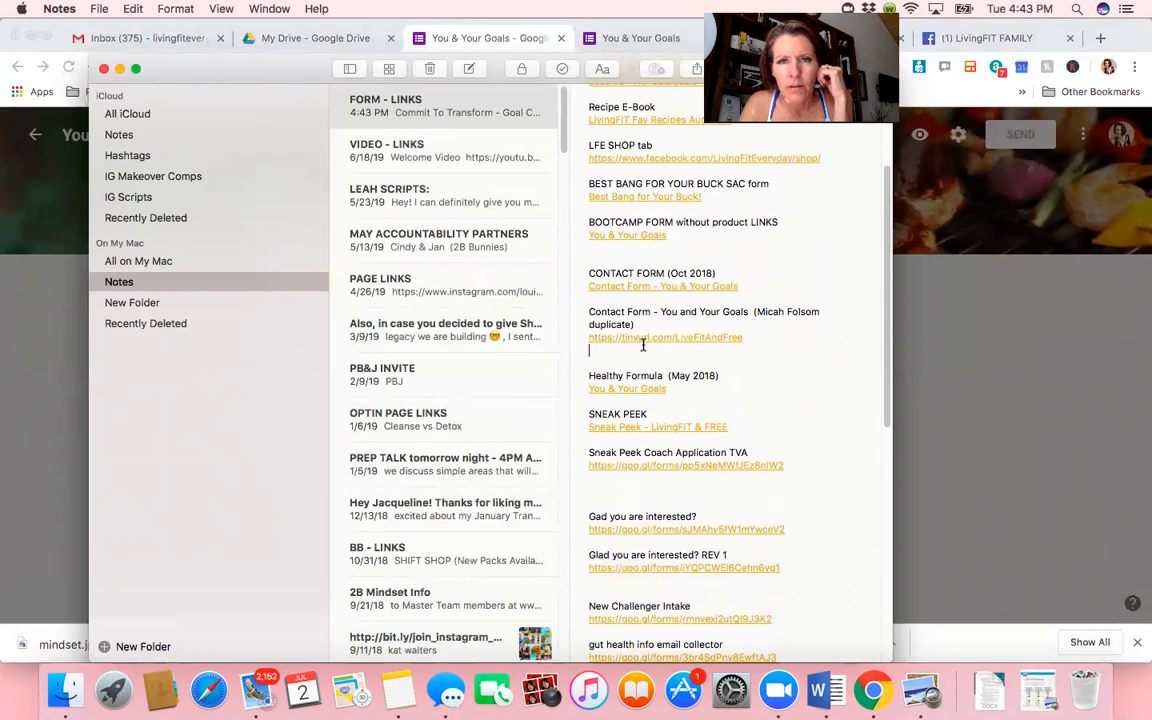
scroll(643, 344, up, 4)
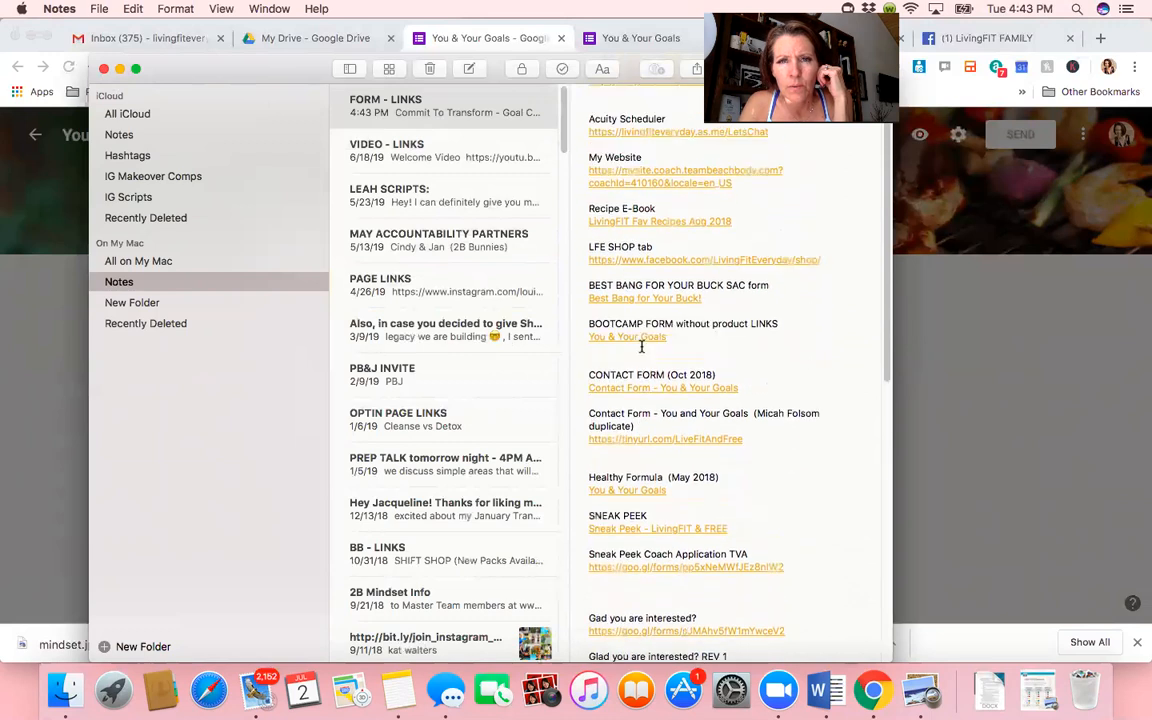
scroll(642, 346, down, 1)
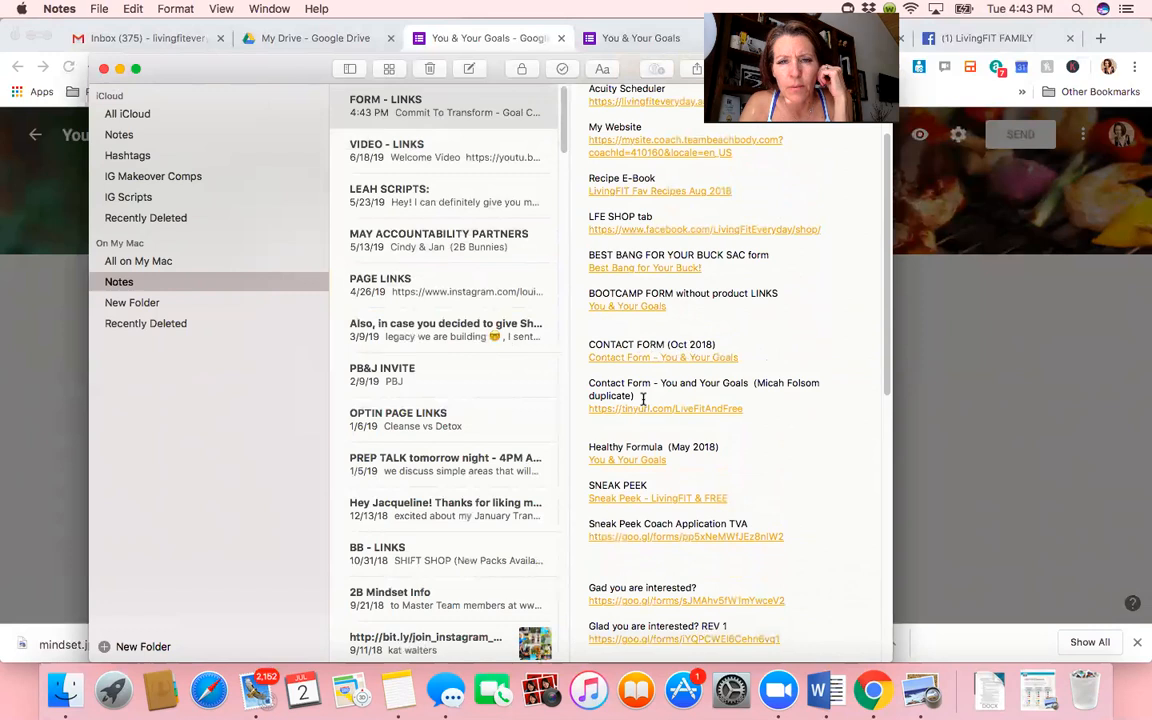
scroll(643, 399, down, 1)
scroll(643, 399, down, 4)
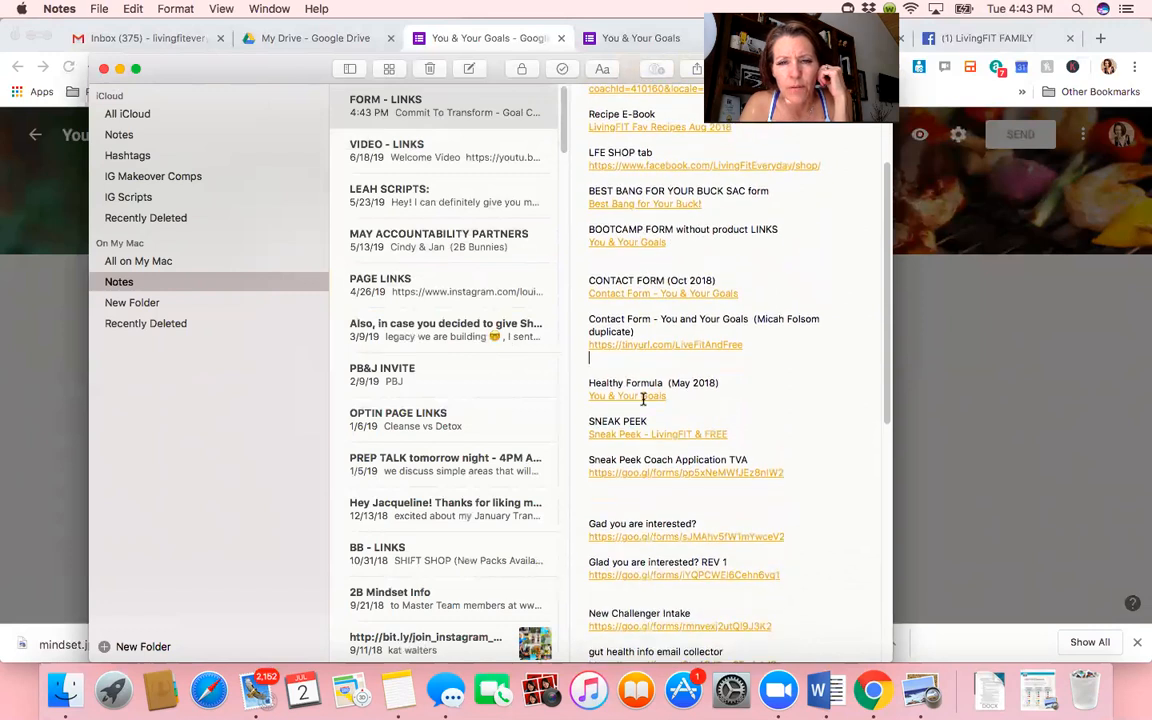
scroll(643, 399, down, 5)
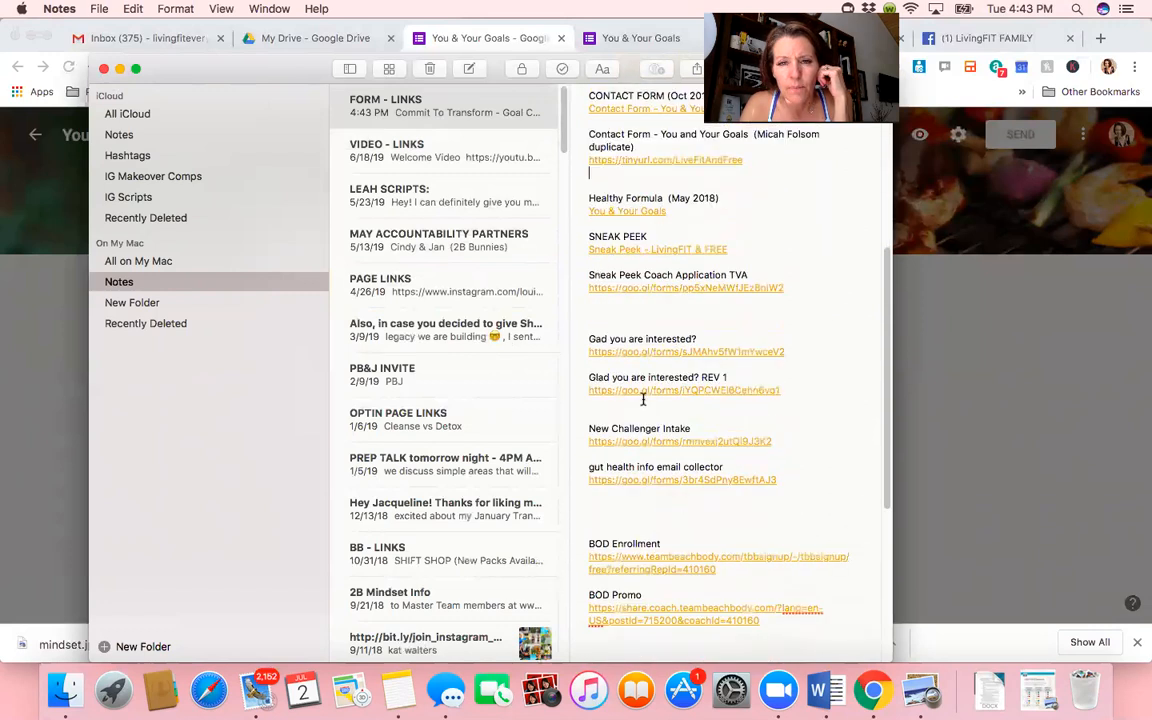
scroll(643, 399, down, 12)
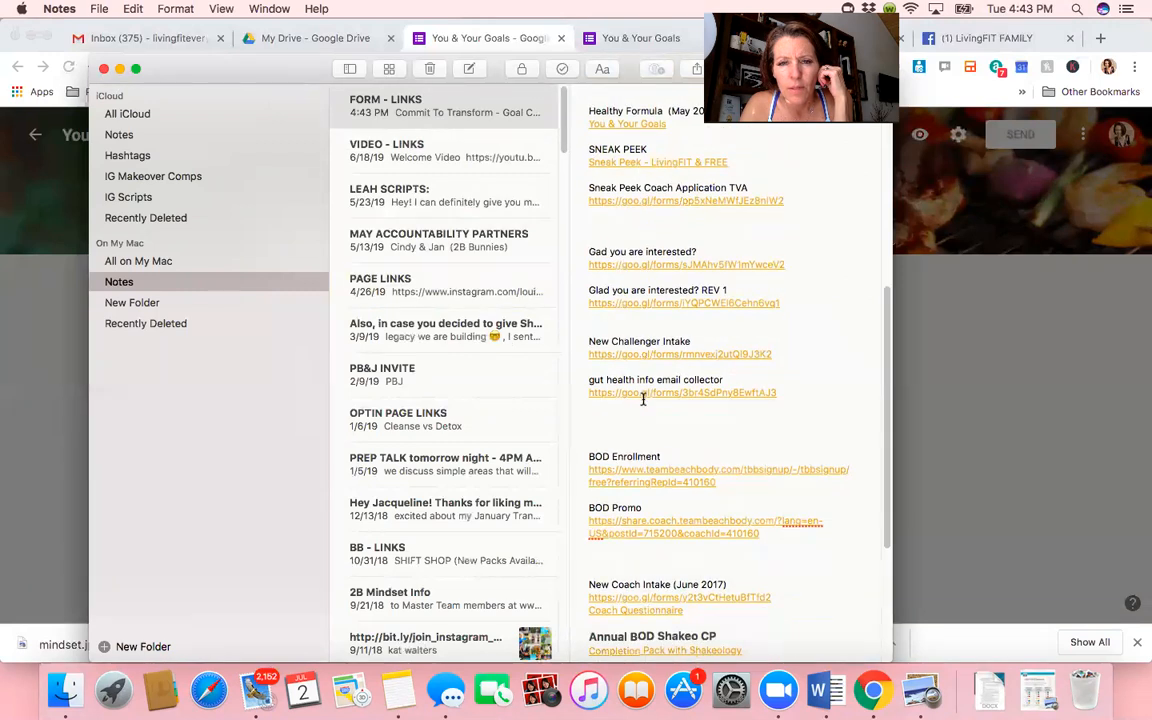
scroll(643, 399, up, 20)
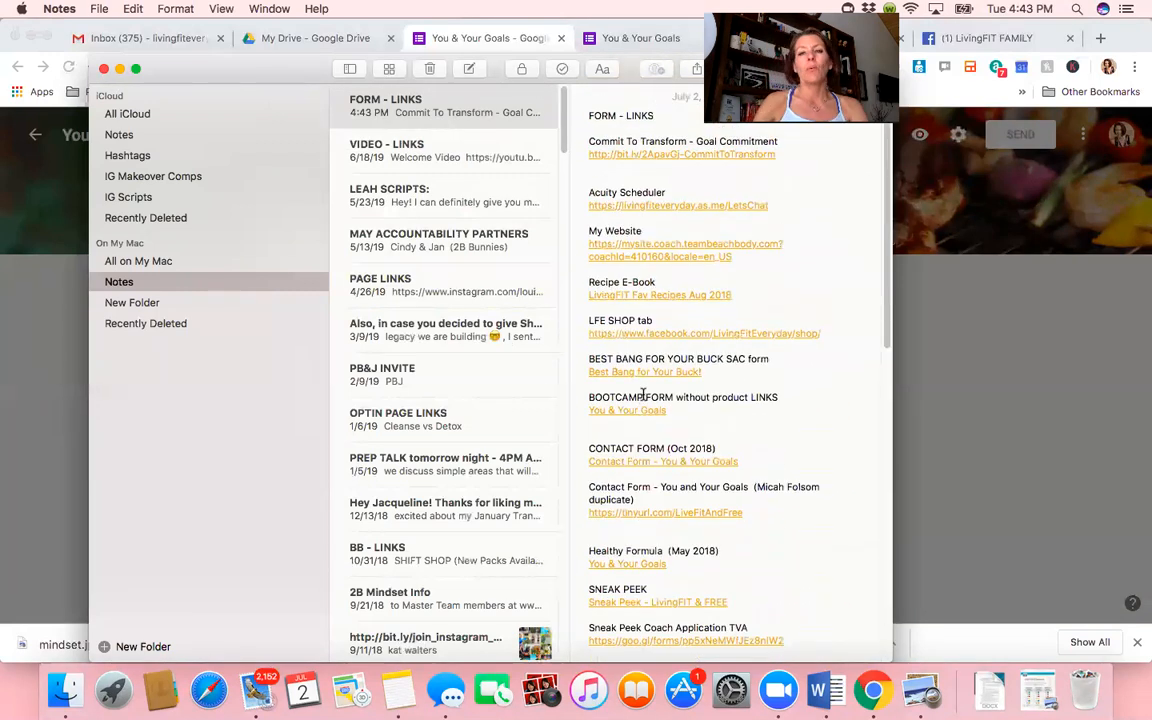
click(103, 70)
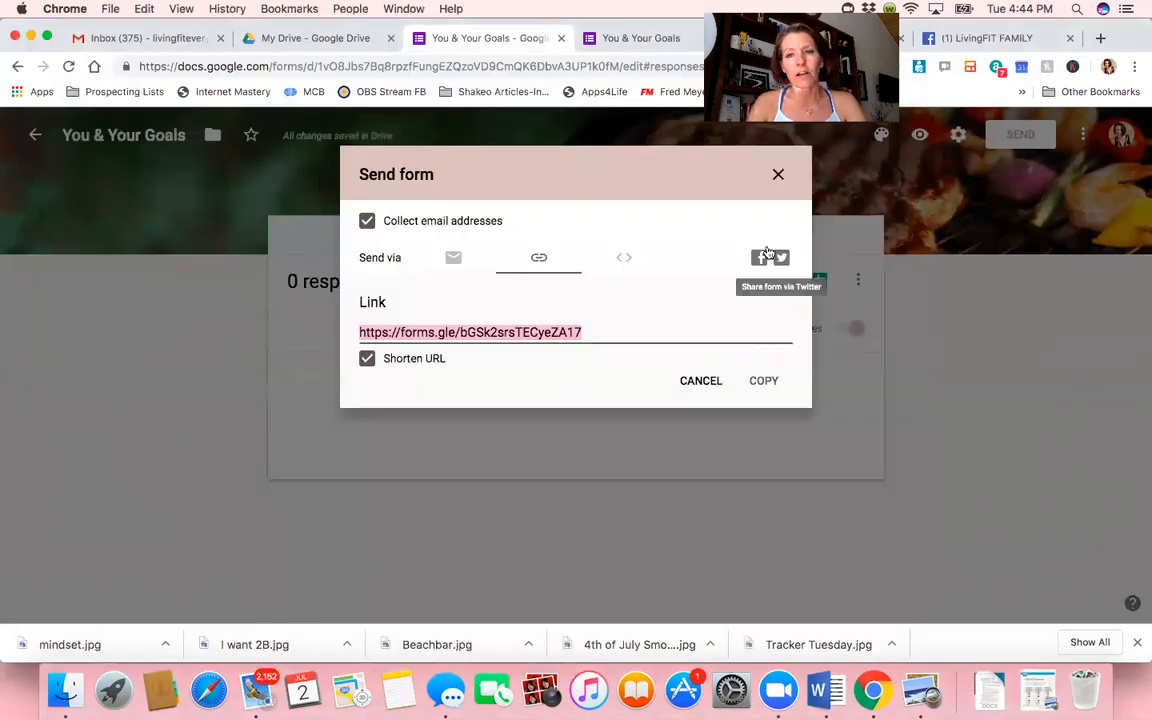
click(778, 177)
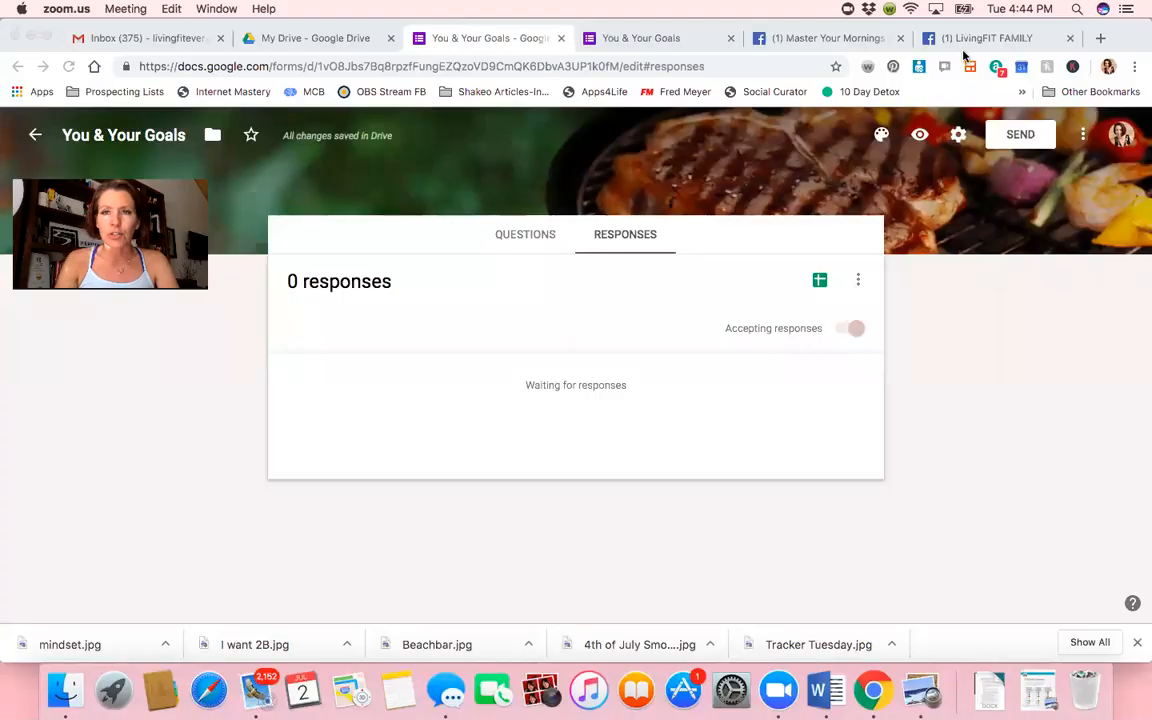
click(1101, 39)
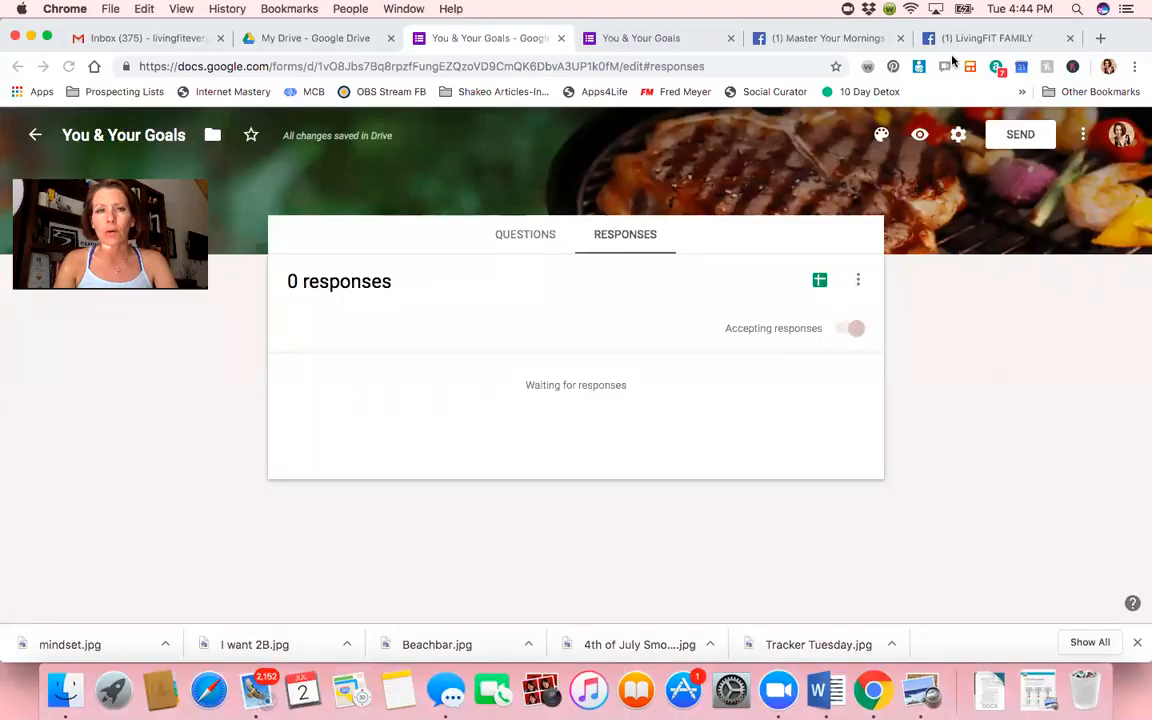
text(www/;)
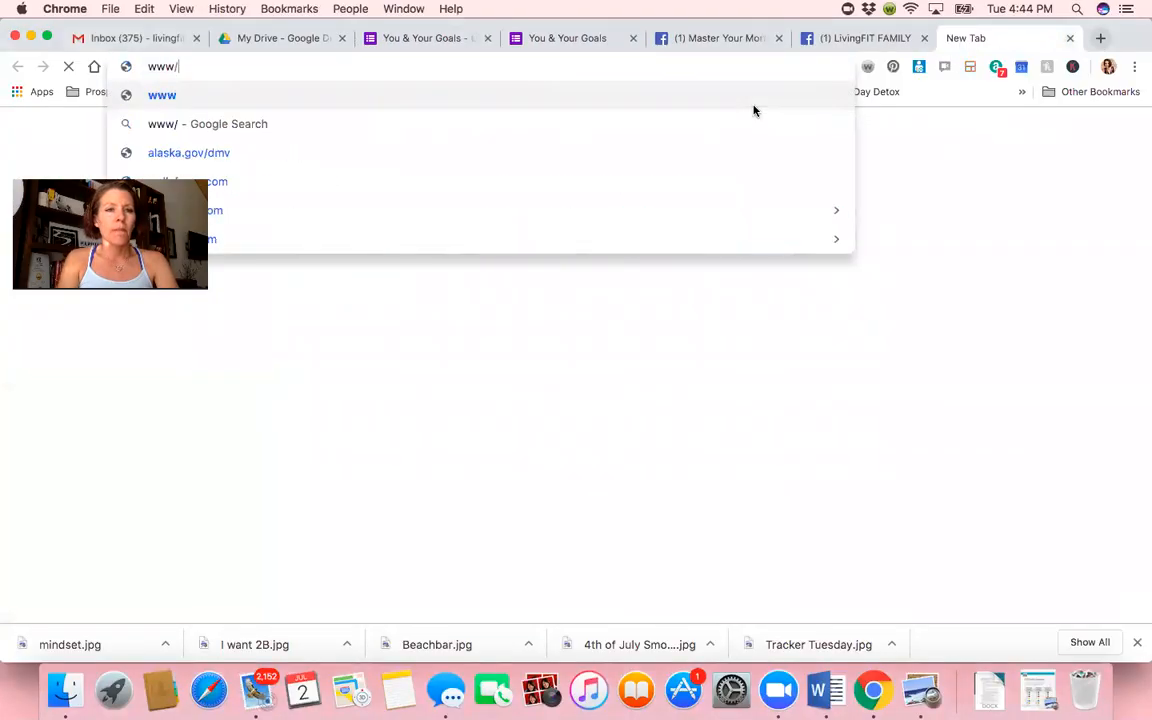
key(BackSpace)
key(BackSpace)
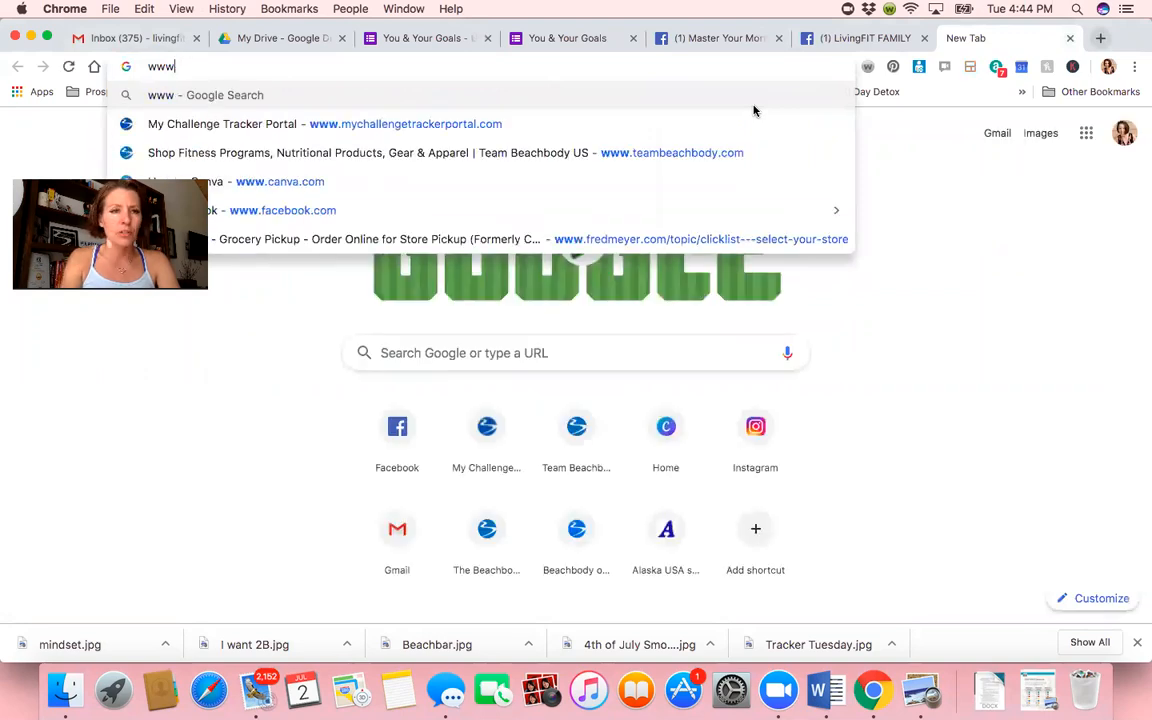
text(.link.)
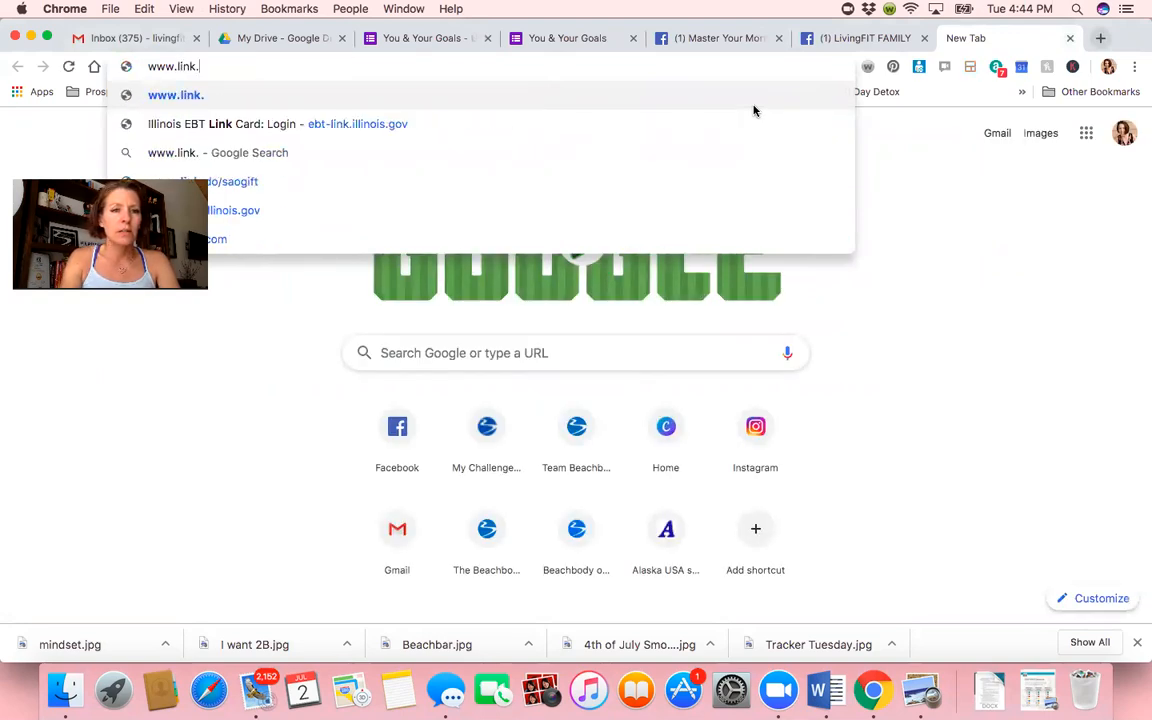
key(BackSpace)
text(tr)
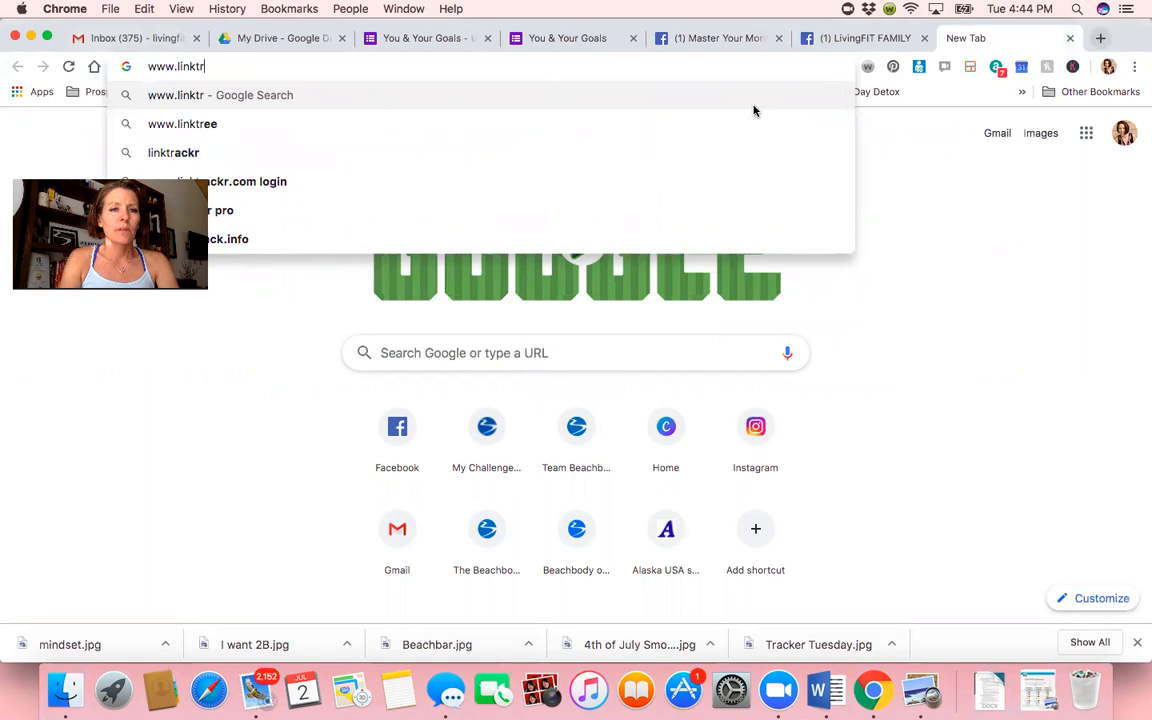
text(.ee)
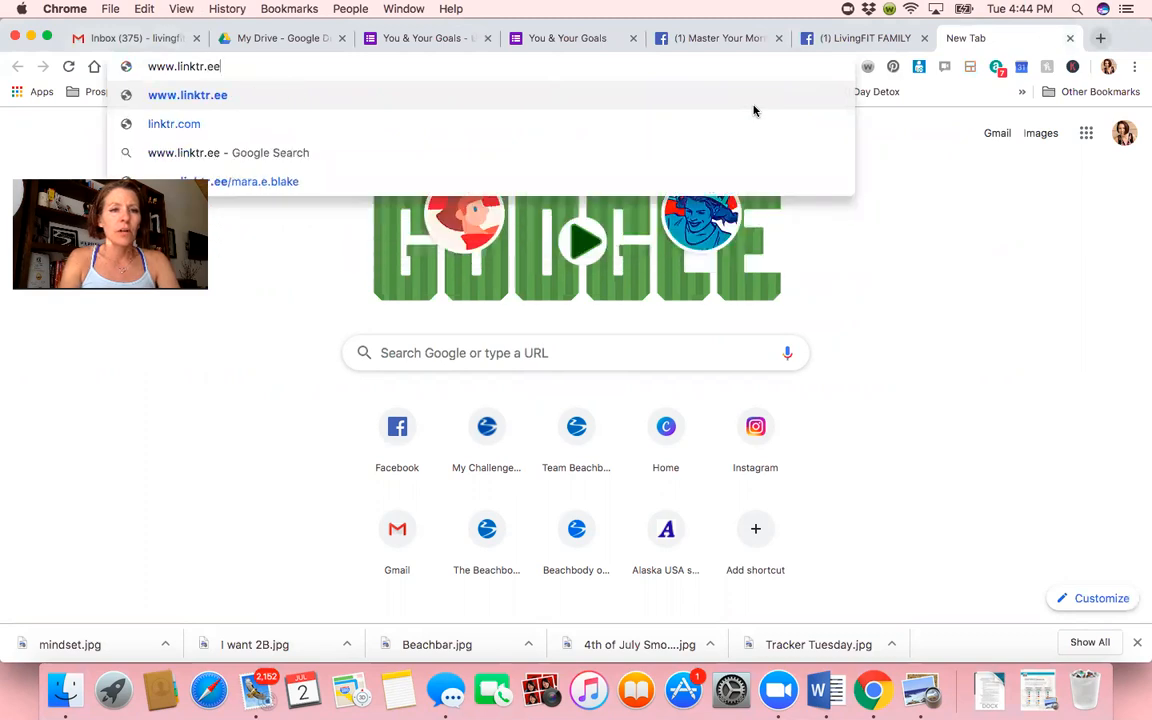
key(Return)
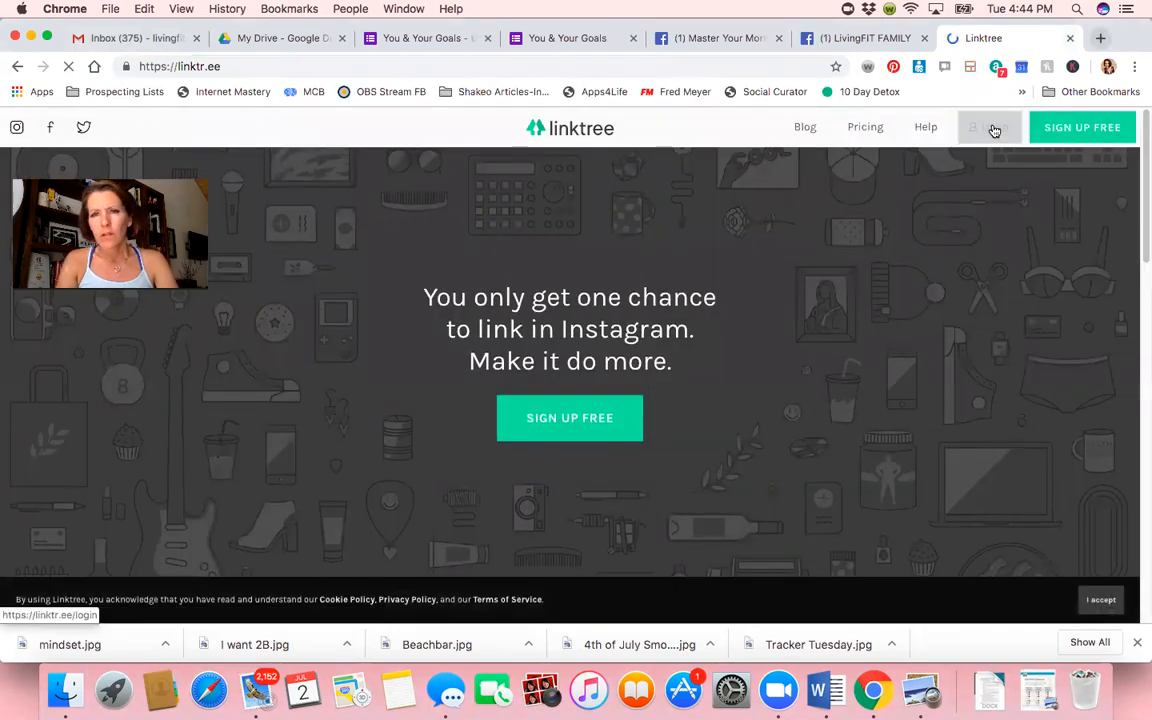
click(991, 128)
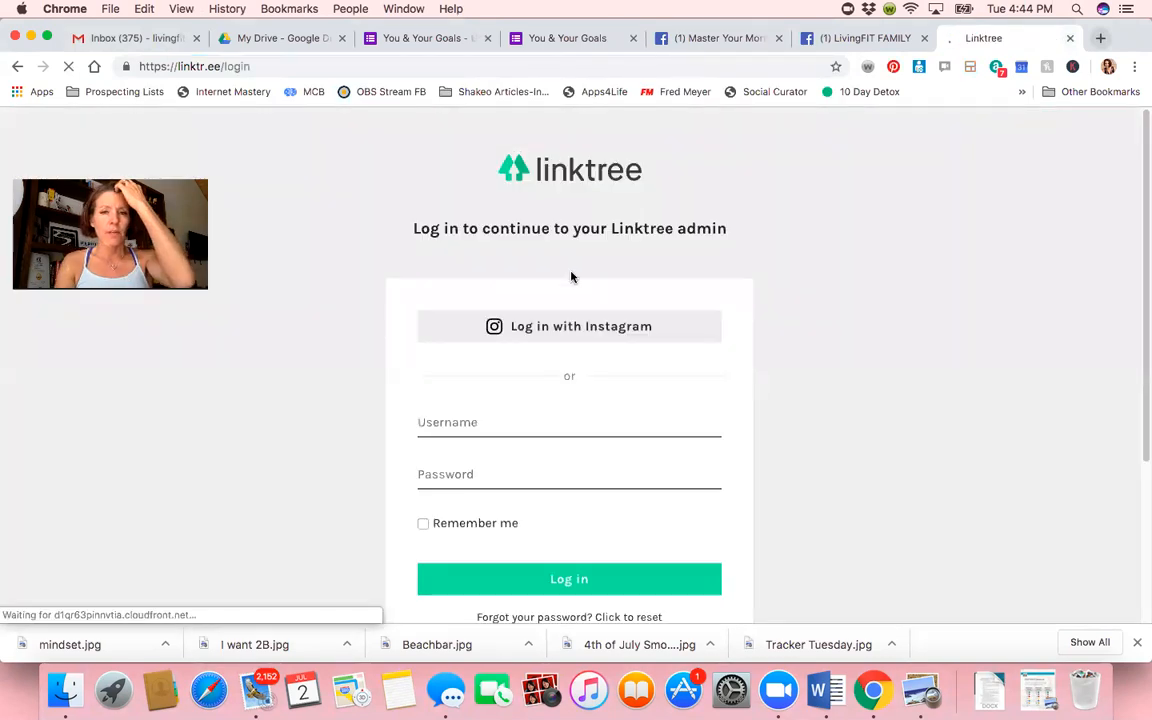
click(552, 331)
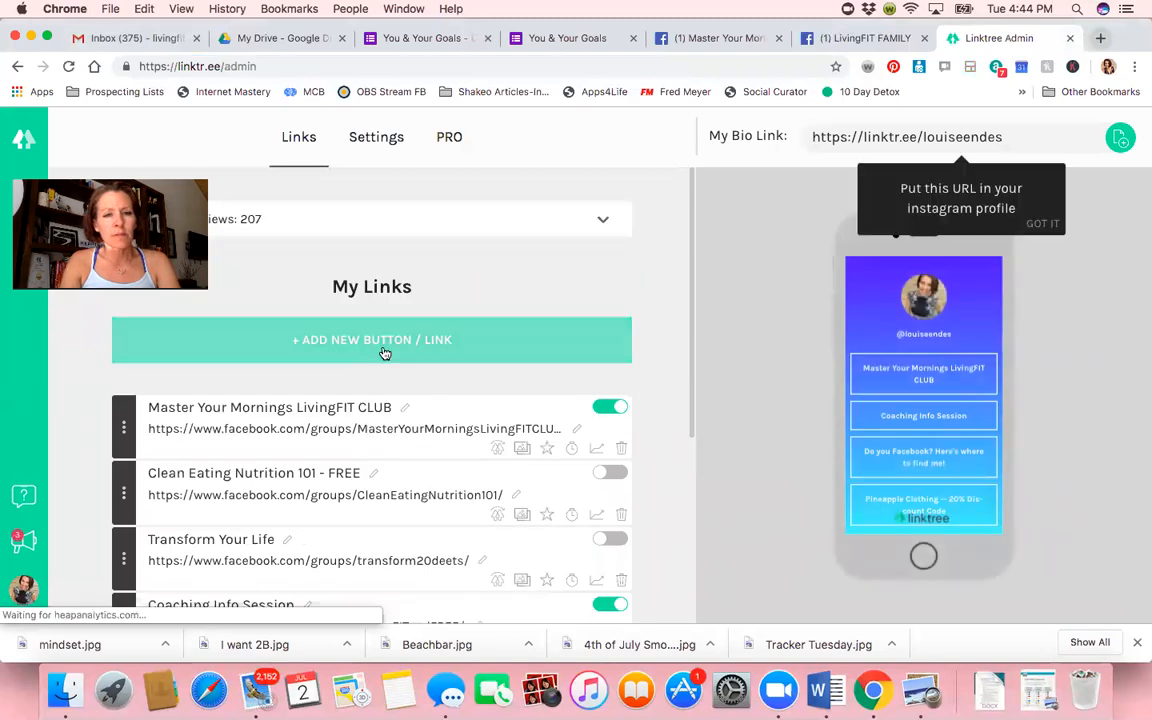
scroll(385, 353, down, 3)
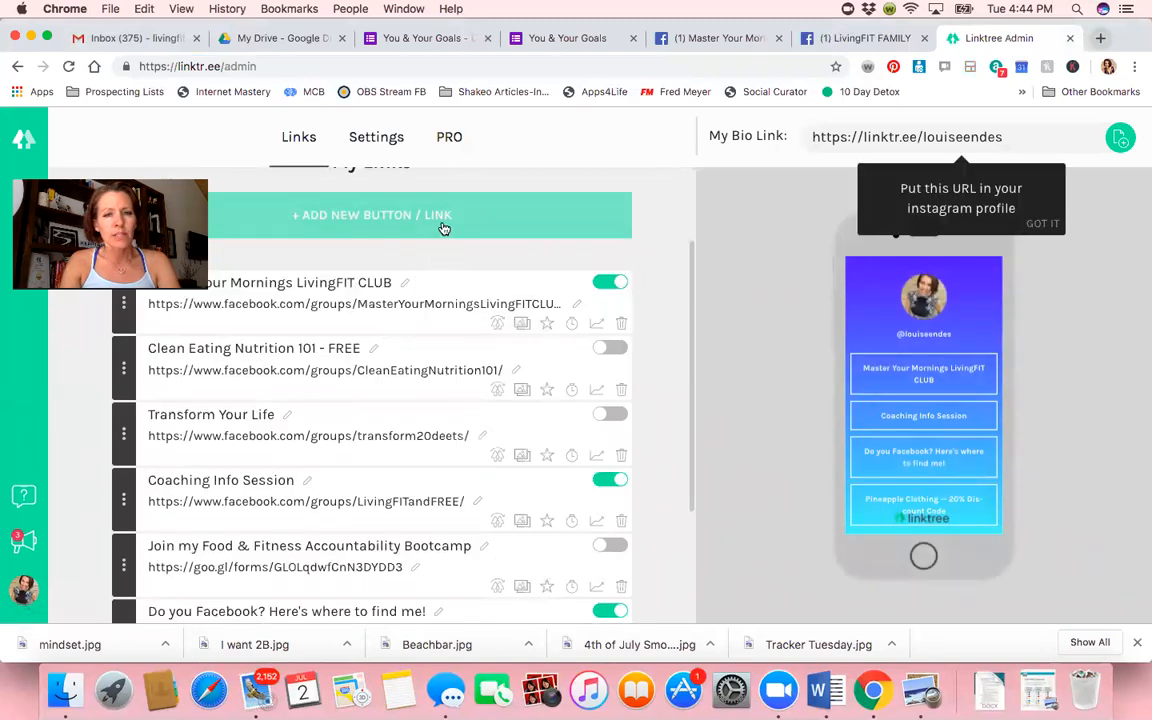
click(442, 225)
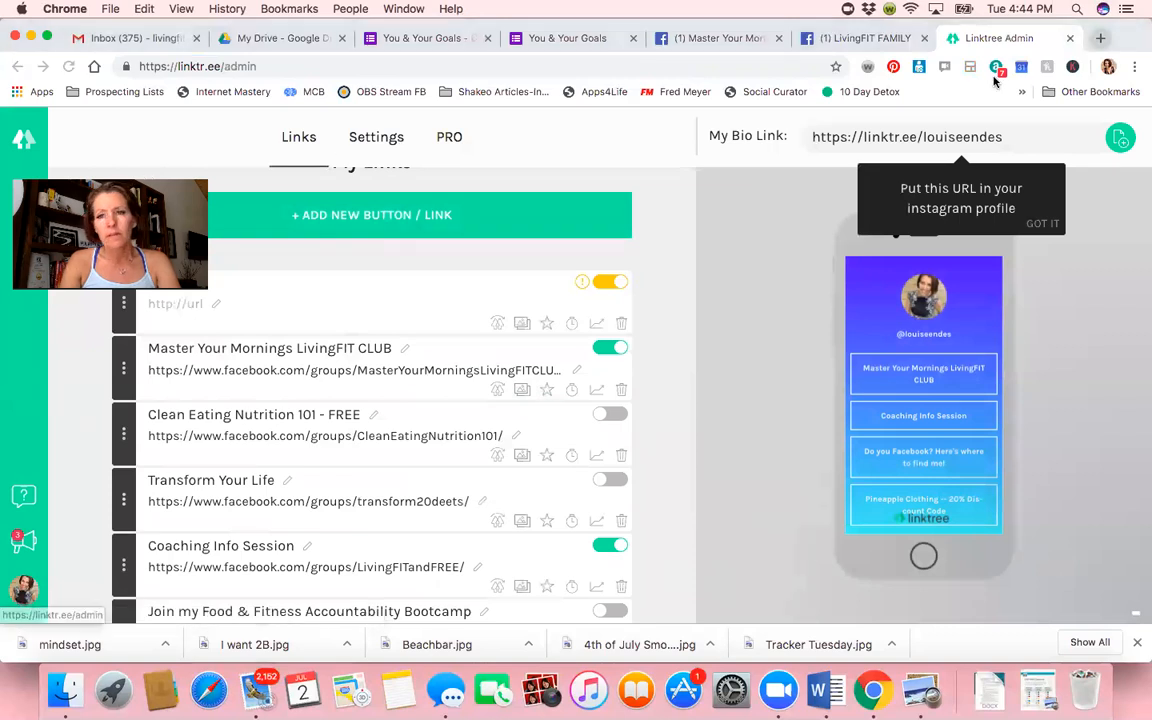
click(194, 307)
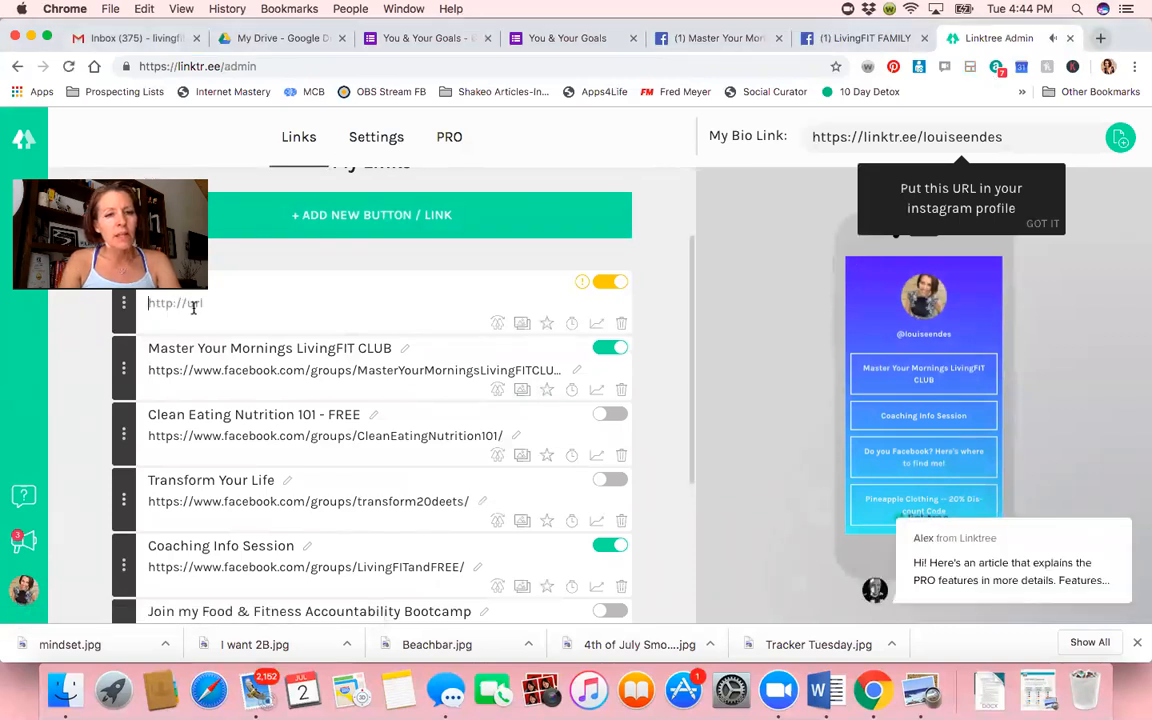
text(https://forms.gle/bGSk2srsTECyeZA17)
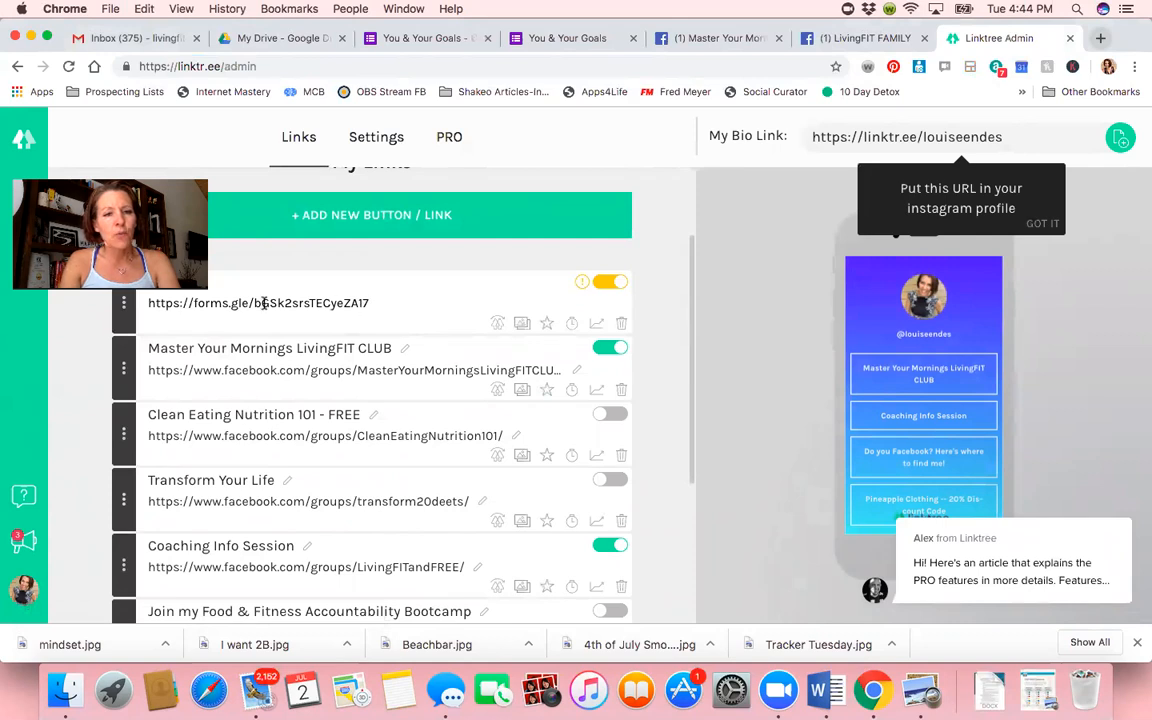
Title the new form link "Tell me more about you and your goals - form" and look over the list of links.
click(166, 283)
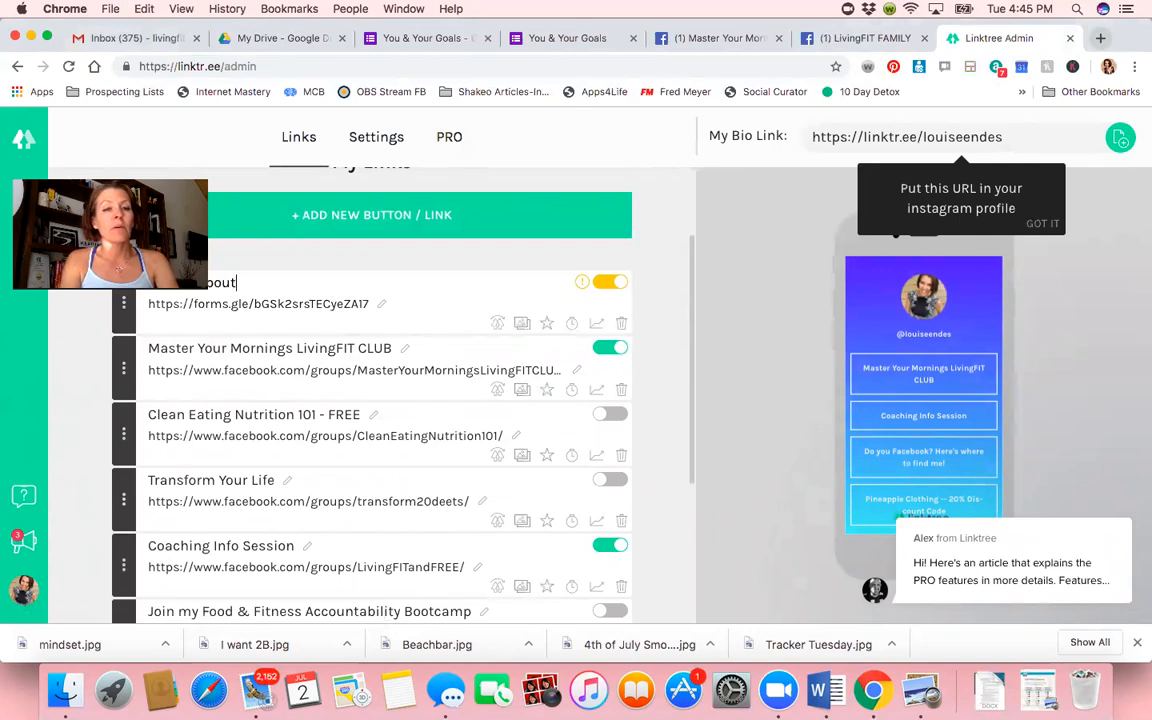
text(more about you and your go)
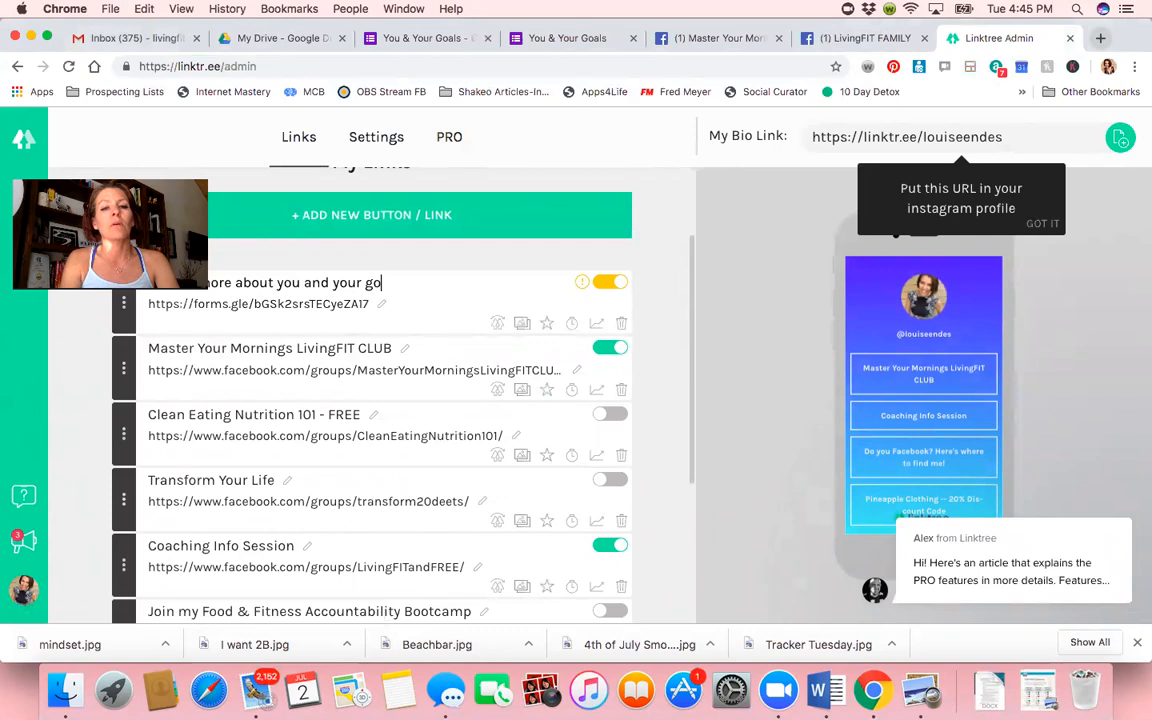
text(als - form)
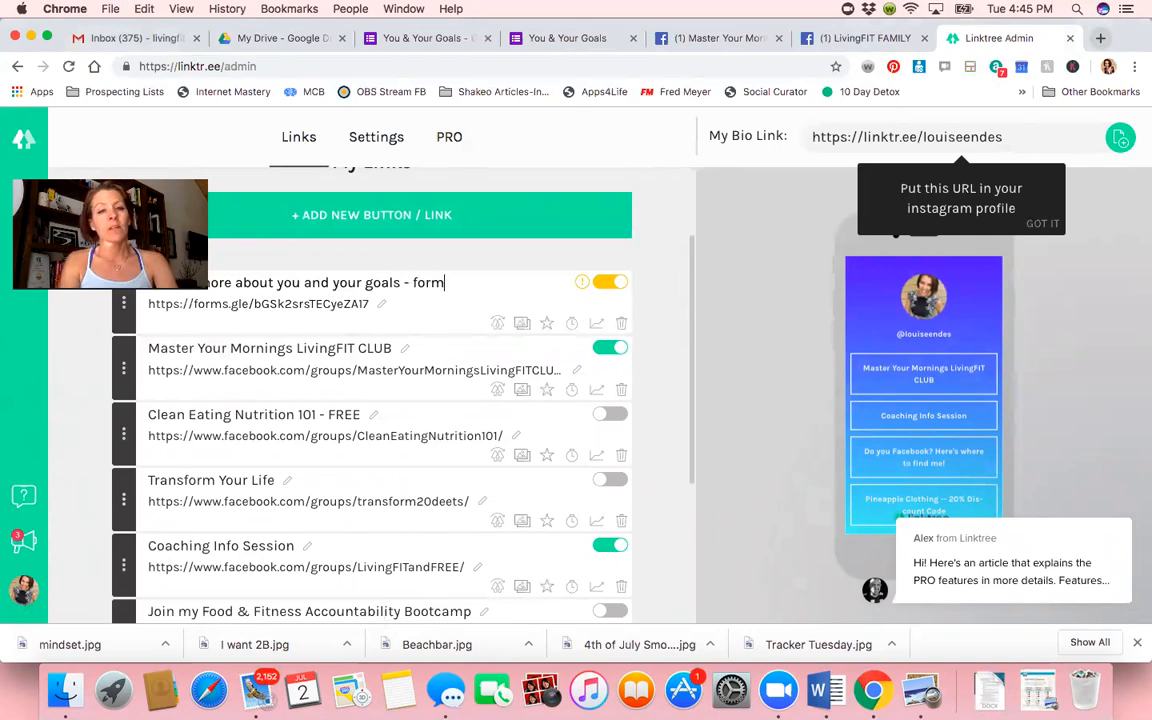
text(rm)
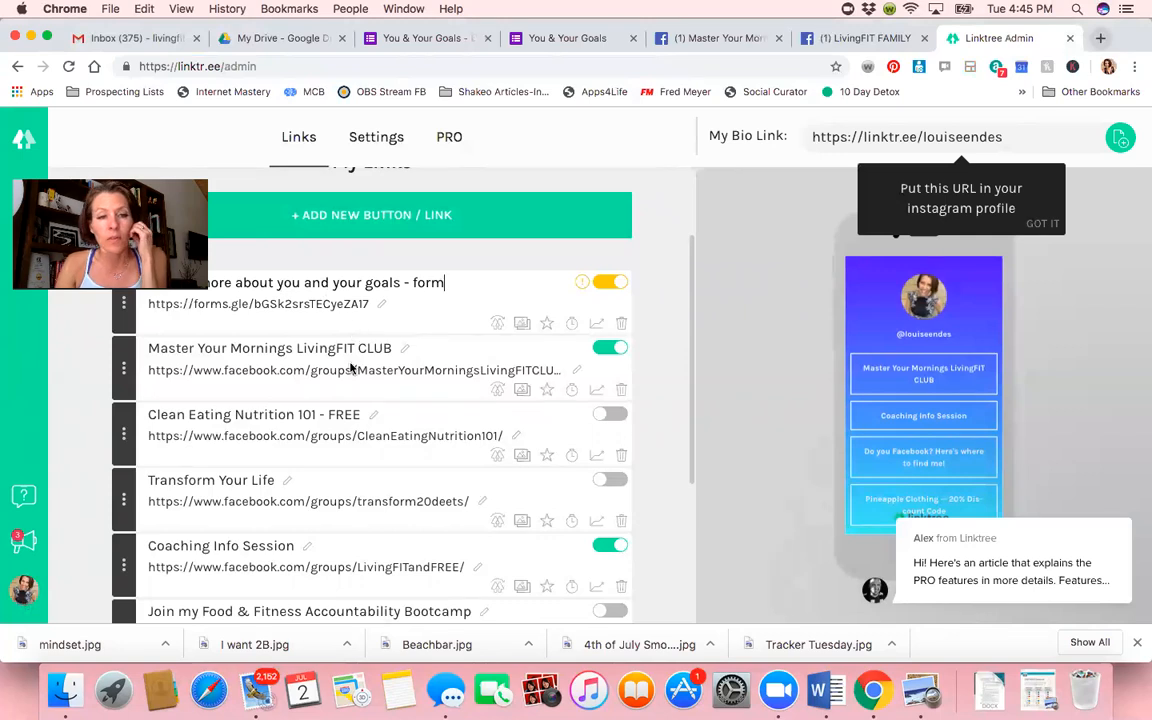
scroll(359, 403, down, 2)
scroll(359, 403, down, 5)
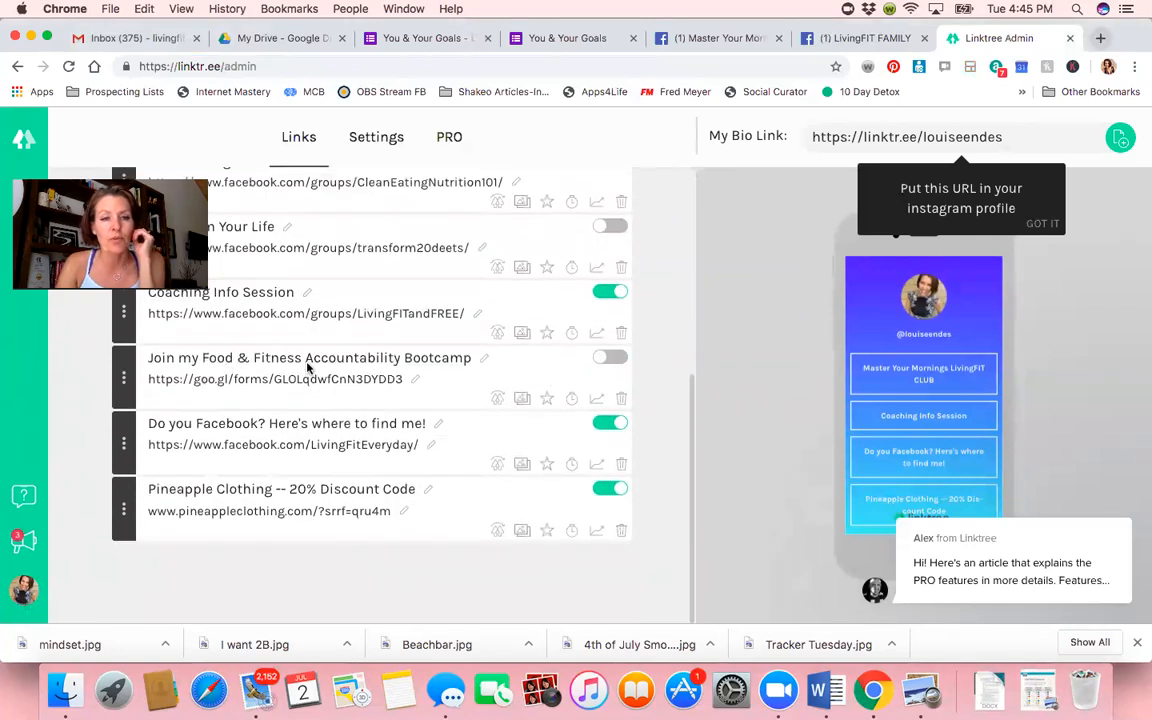
scroll(314, 378, up, 8)
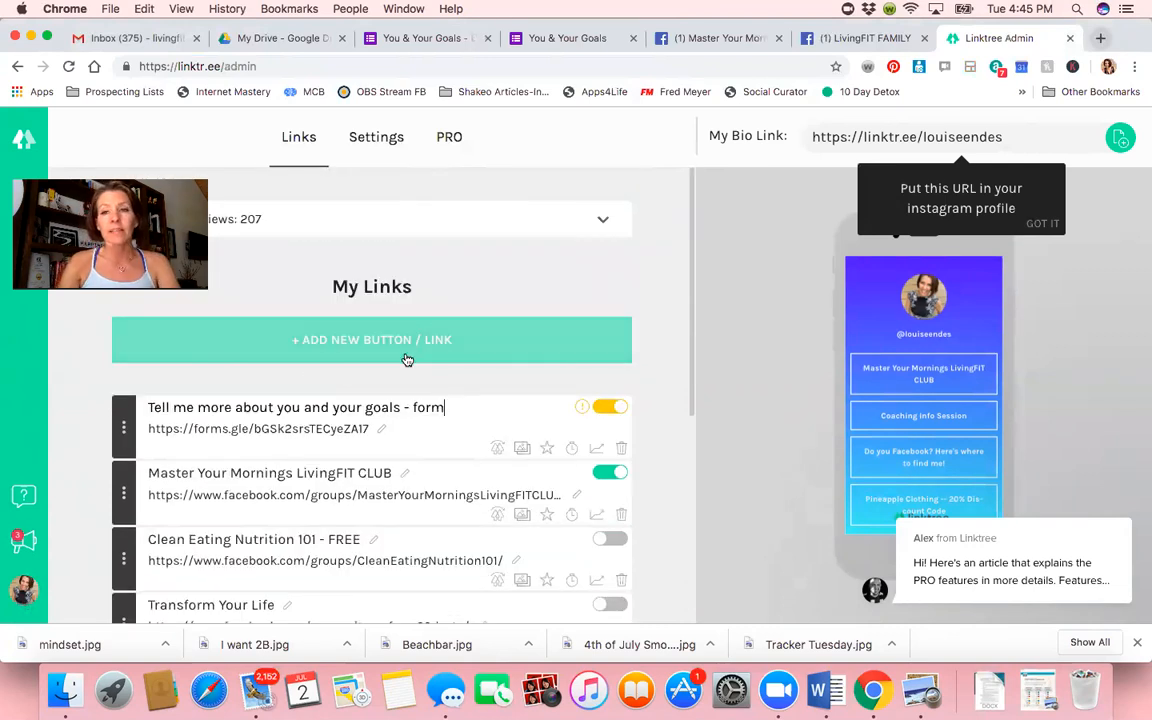